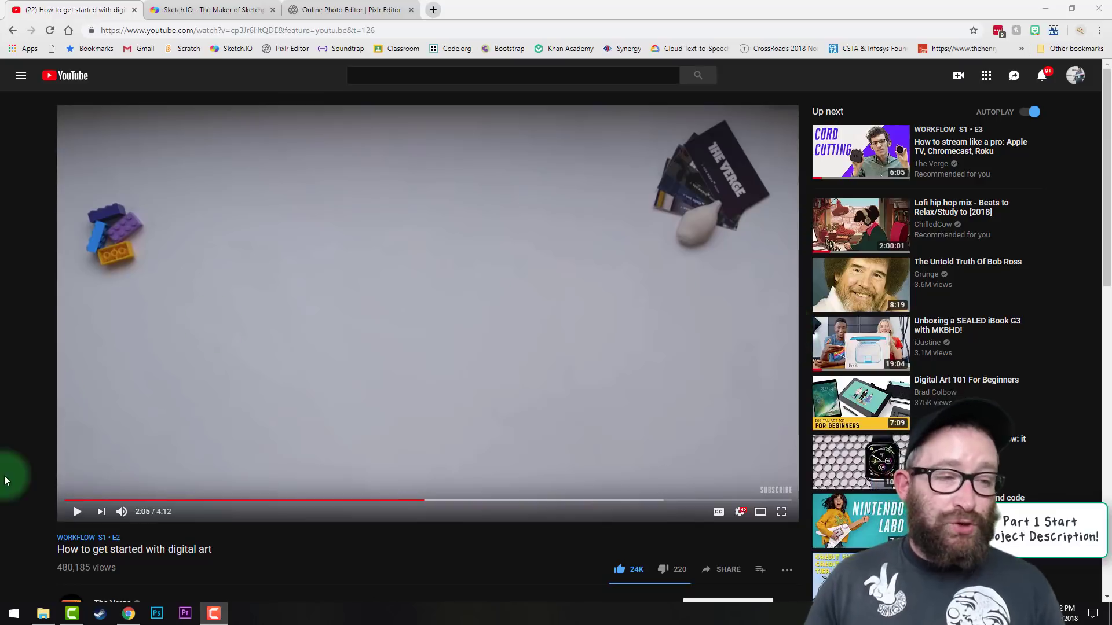
Play part of the digital art video, and open the English version of Sketchpad from the Sketch.IO site.
{"action": "left_click", "coordinate": [77, 512]}
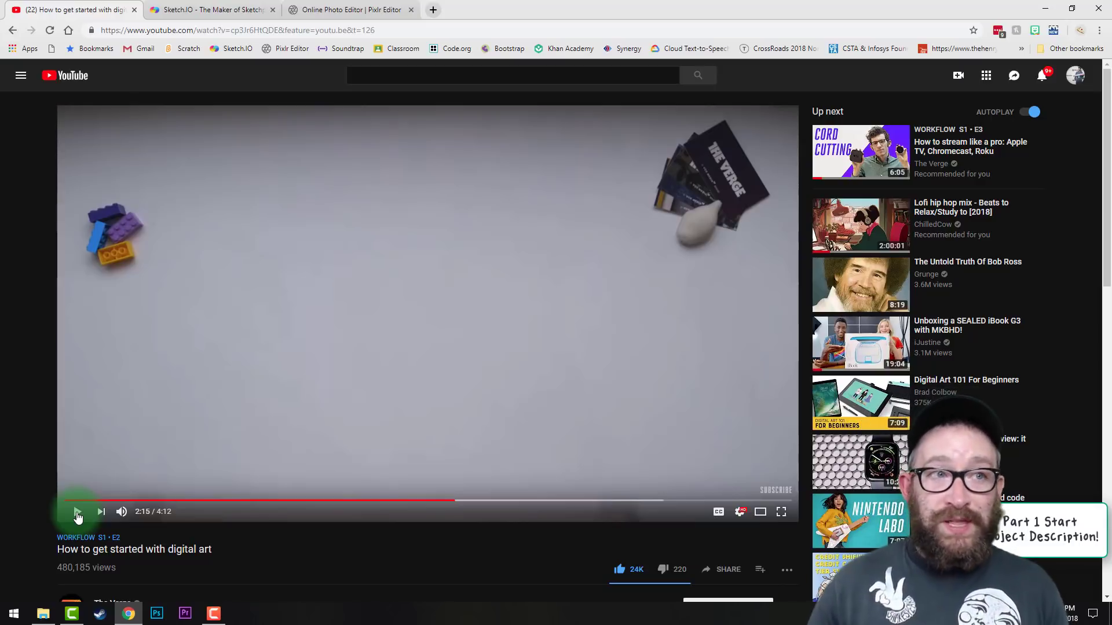
{"action": "left_click", "coordinate": [204, 10]}
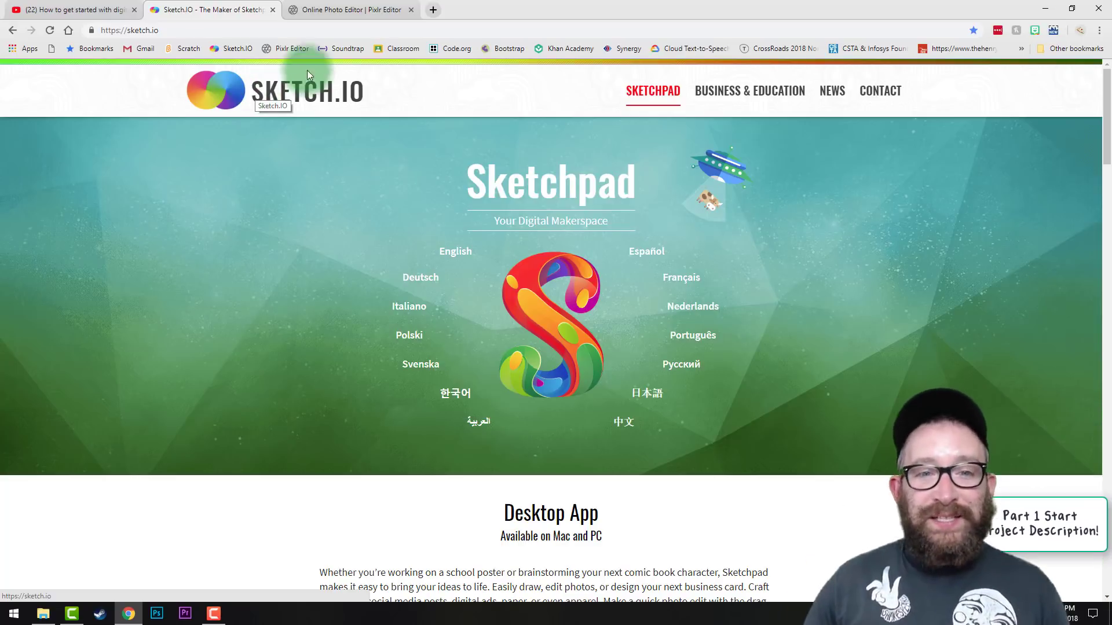
{"action": "left_click", "coordinate": [464, 254]}
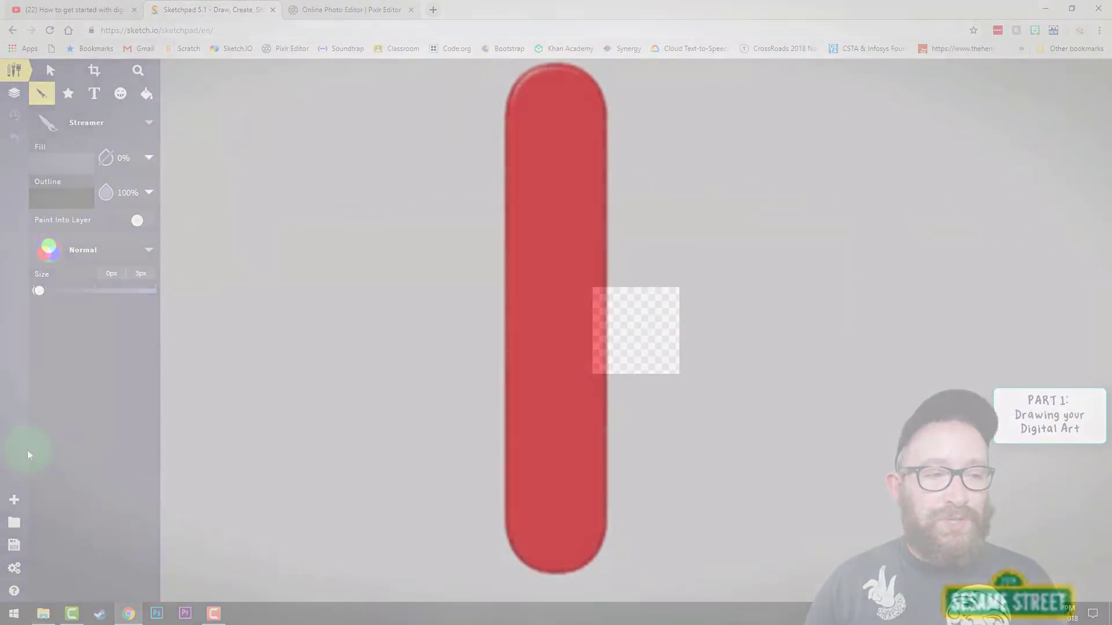
Create a custom-size canvas 200 px wide and 200 px high with a transparent background.
{"action": "left_click", "coordinate": [13, 498]}
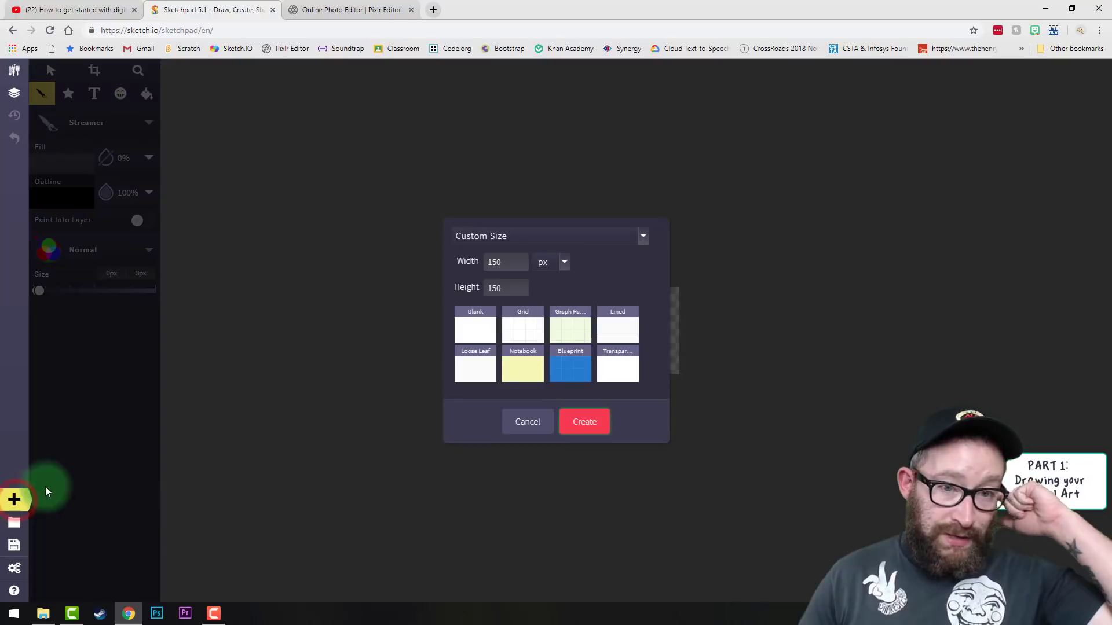
{"action": "double_click", "coordinate": [514, 261]}
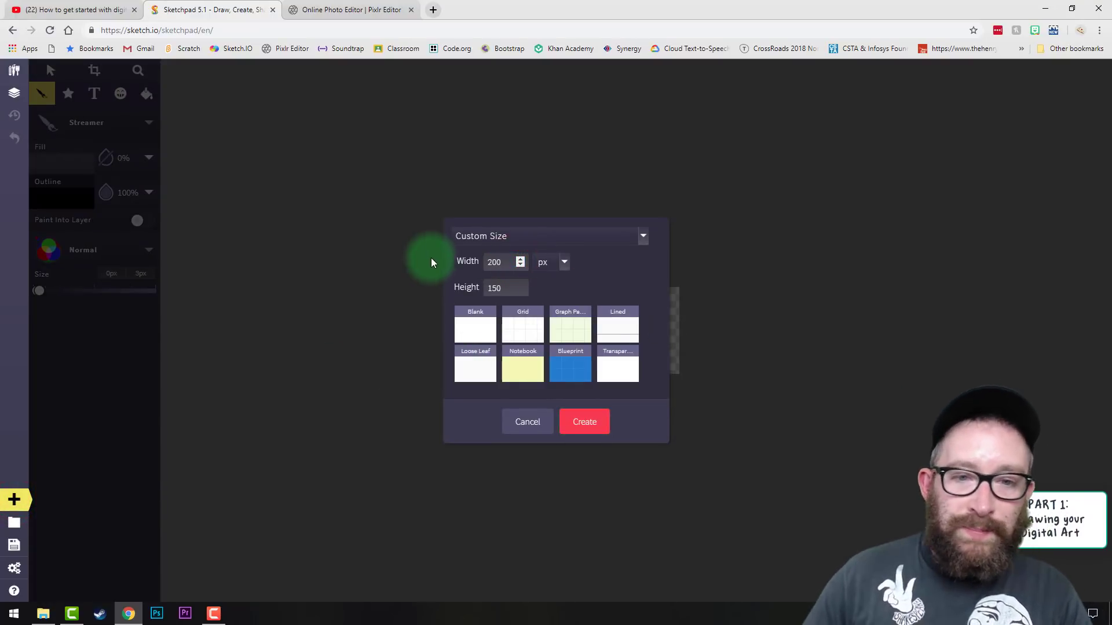
{"action": "double_click", "coordinate": [503, 286]}
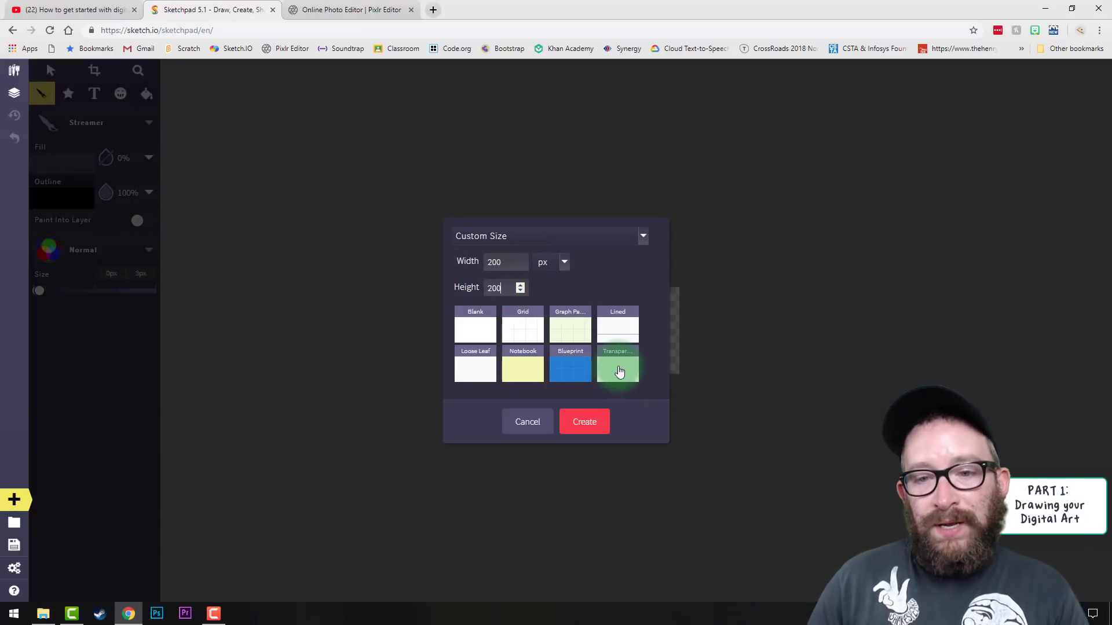
{"action": "left_click", "coordinate": [618, 367]}
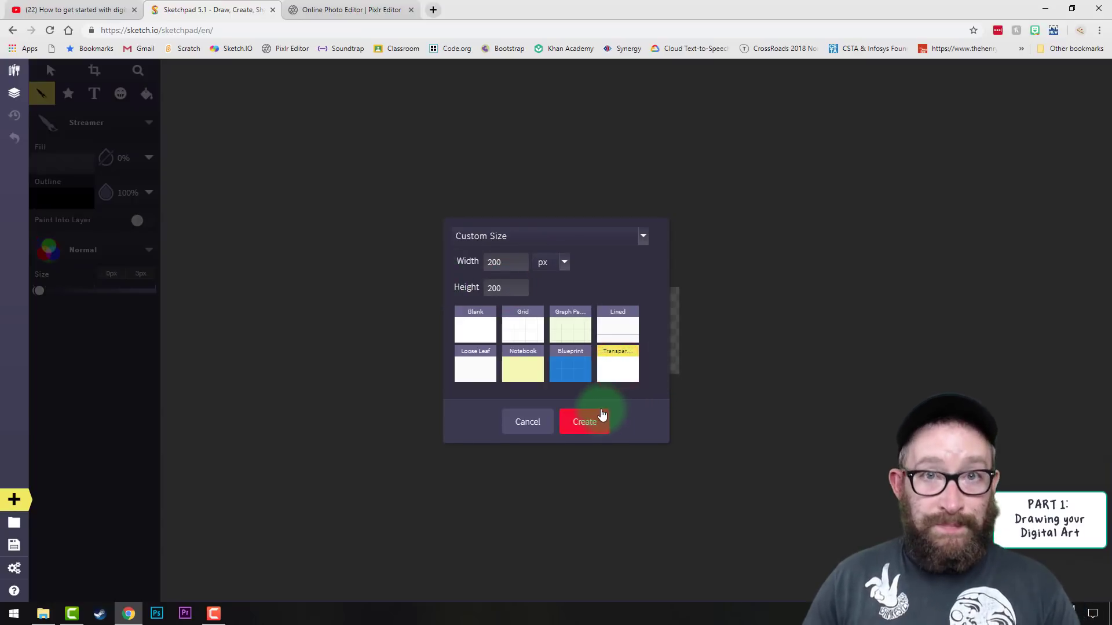
{"action": "left_click", "coordinate": [591, 426]}
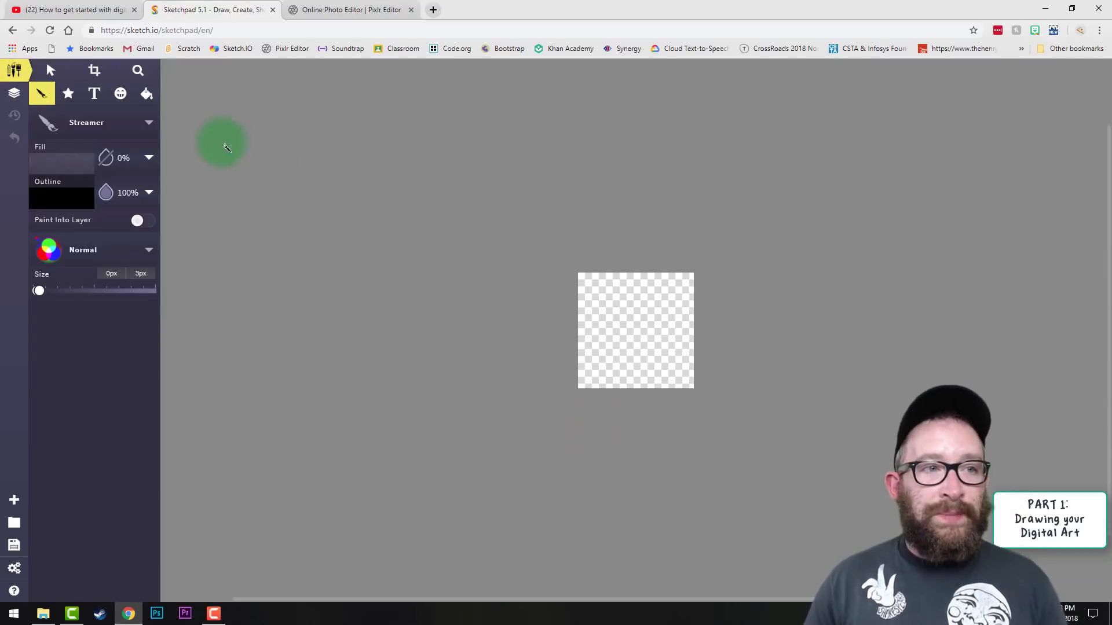
Draw a large black triangle outline that nearly fills the canvas, using the Streamer brush.
{"action": "left_click", "coordinate": [137, 72]}
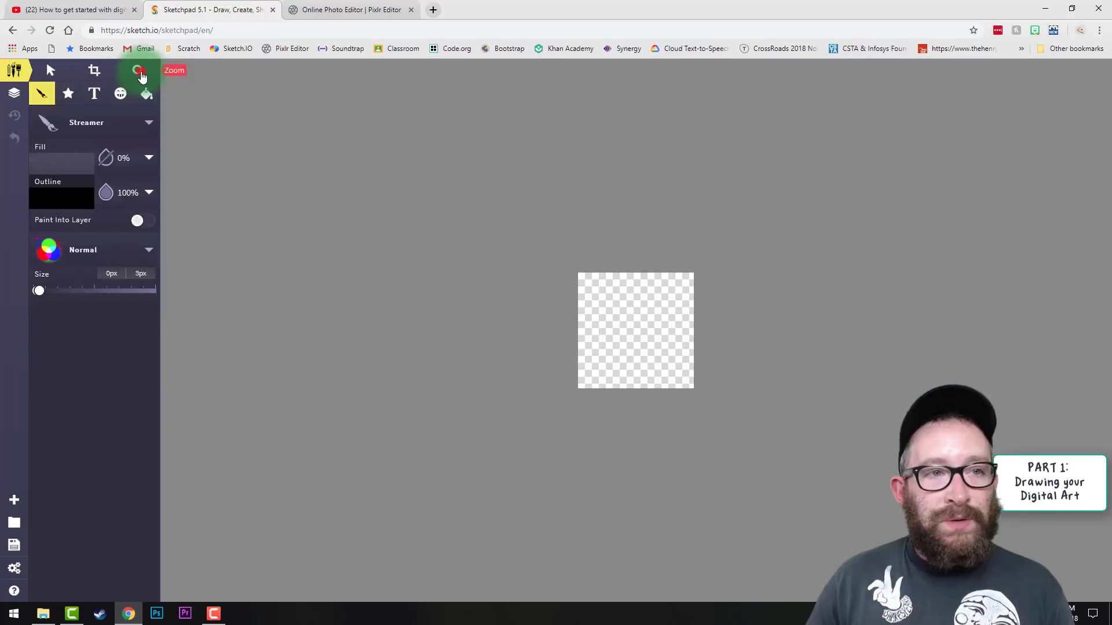
{"action": "left_click", "coordinate": [1089, 233]}
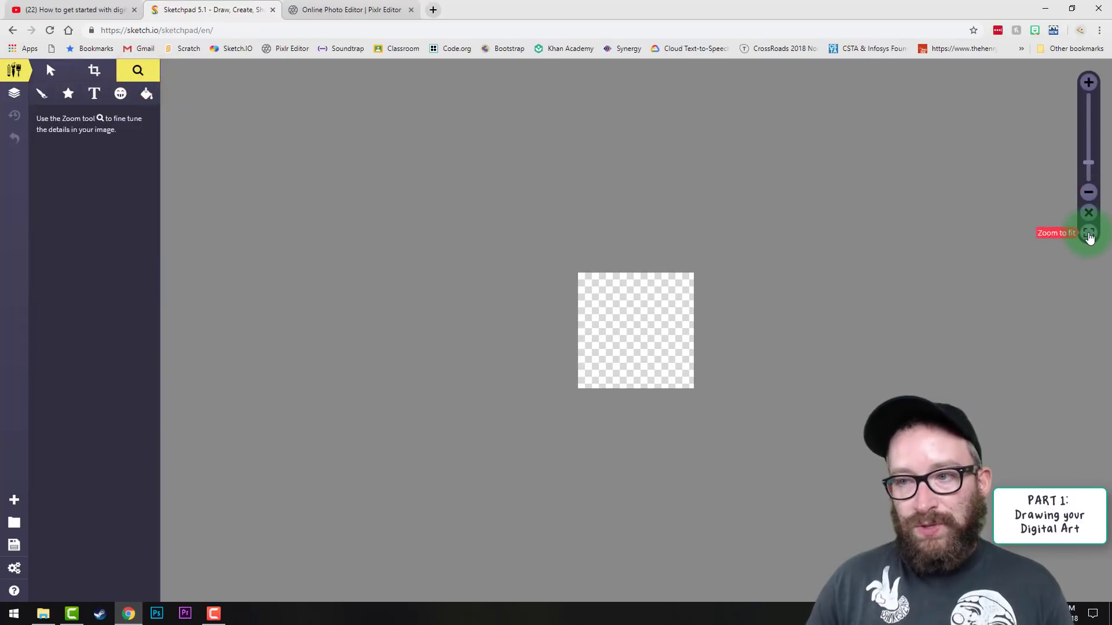
{"action": "left_click", "coordinate": [1089, 235]}
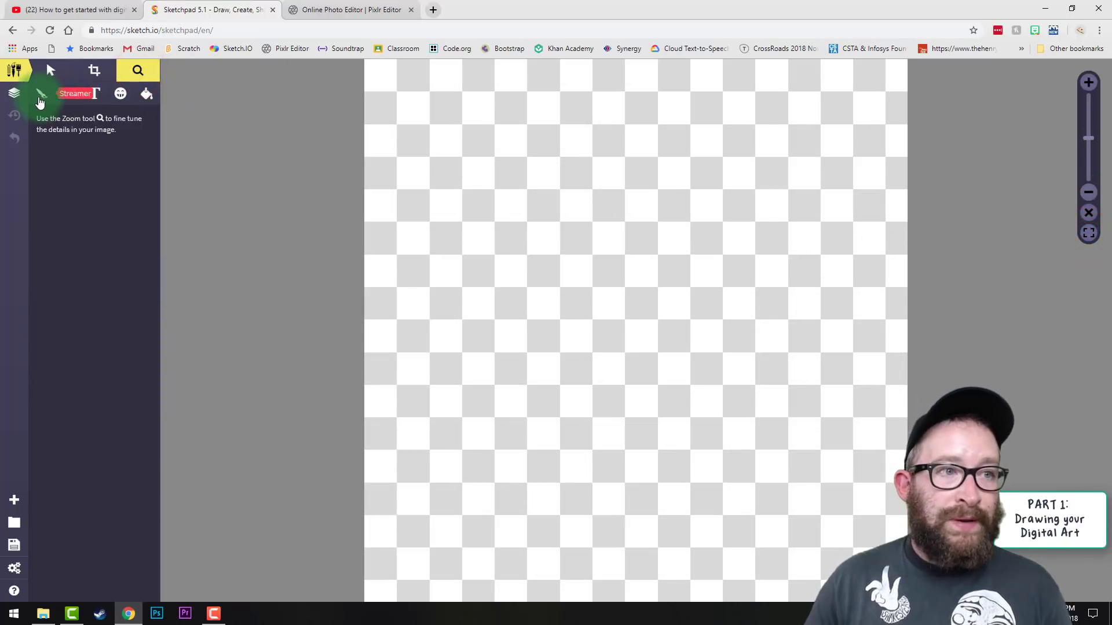
{"action": "left_click", "coordinate": [41, 96]}
{"action": "left_click", "coordinate": [79, 126]}
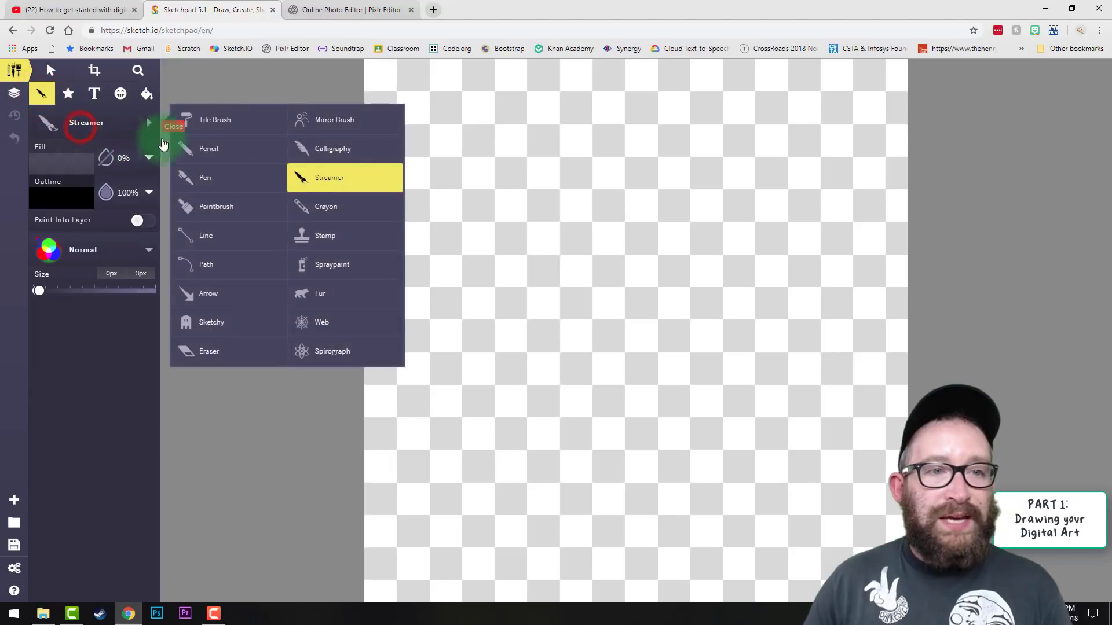
{"action": "left_click", "coordinate": [340, 177]}
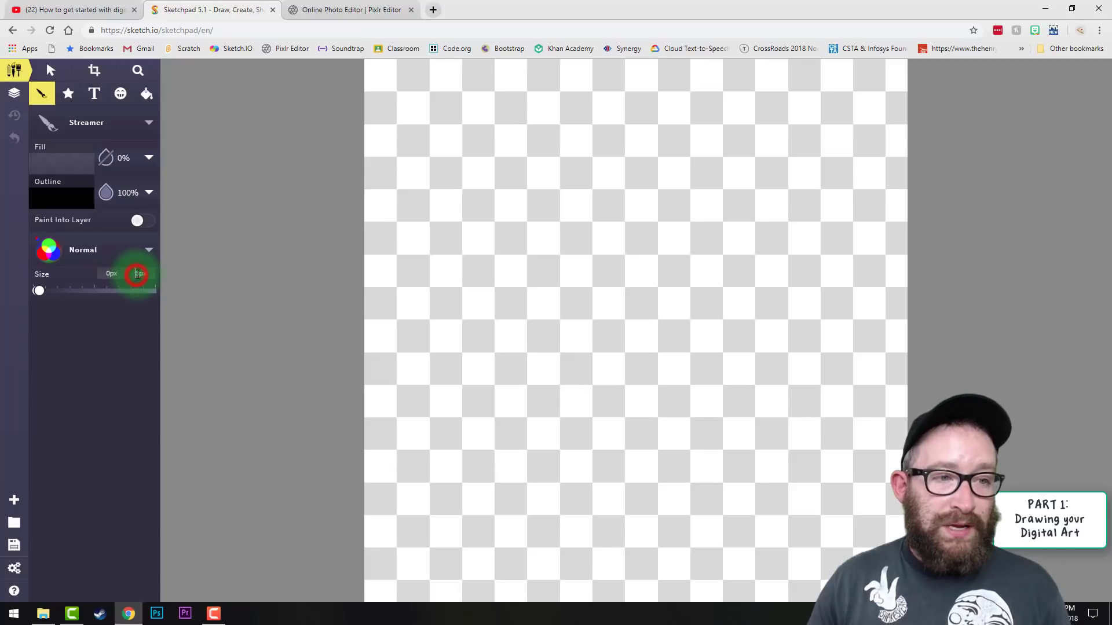
{"action": "left_click", "coordinate": [149, 193]}
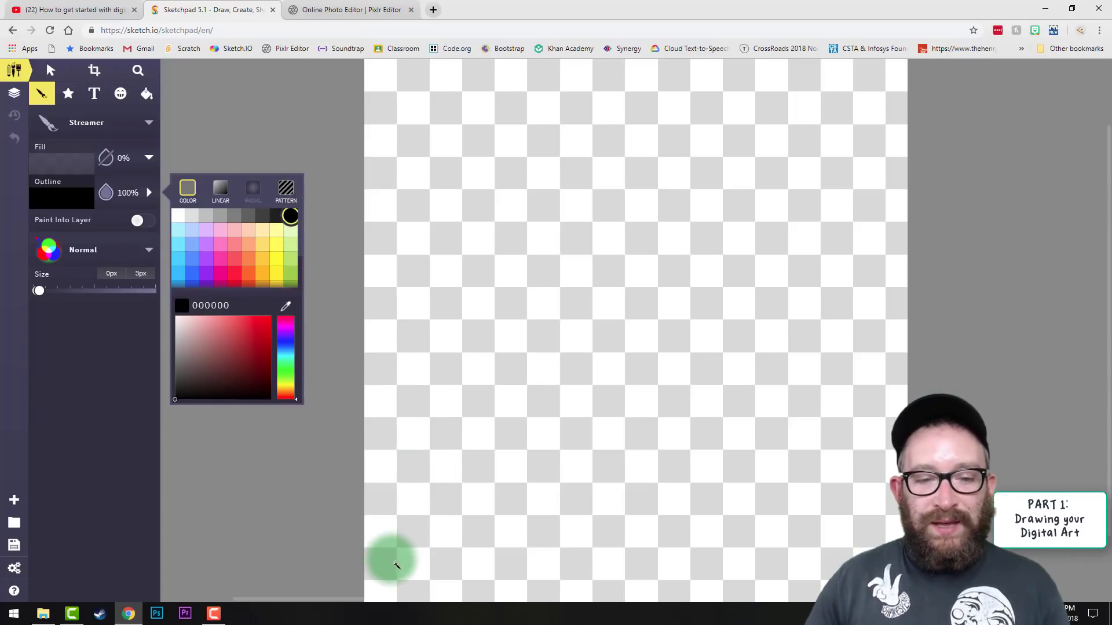
{"action": "mouse_move", "coordinate": [388, 569]}
{"action": "left_mouse_down"}
{"action": "mouse_move", "coordinate": [611, 75]}
{"action": "mouse_move", "coordinate": [767, 411]}
{"action": "mouse_move", "coordinate": [866, 551]}
{"action": "mouse_move", "coordinate": [846, 566]}
{"action": "mouse_move", "coordinate": [399, 565]}
{"action": "left_mouse_up"}
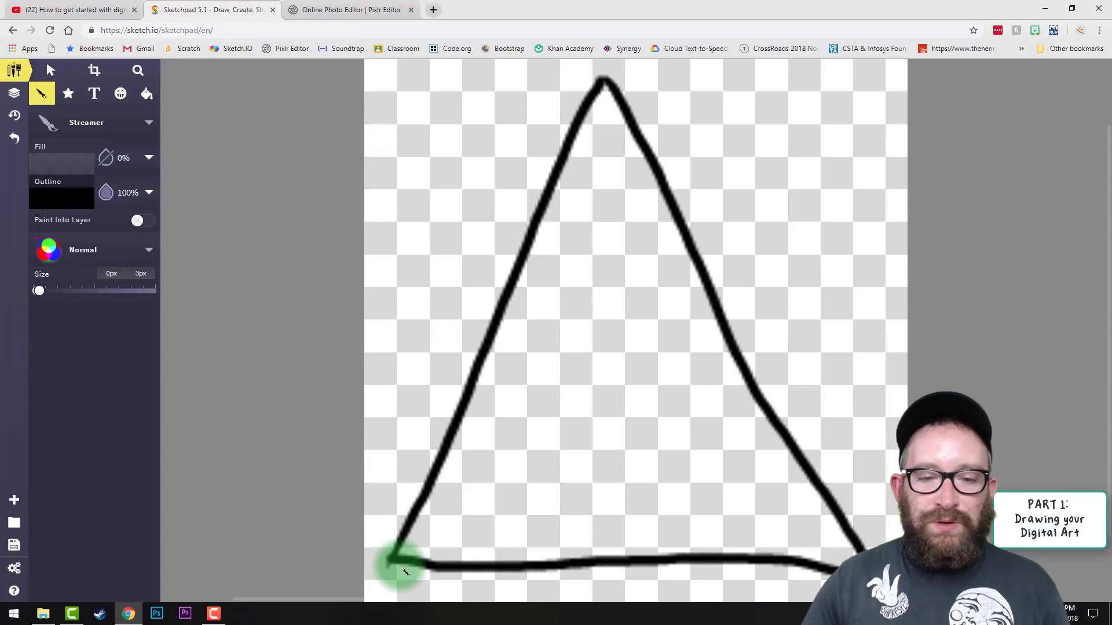
Divide the triangle with a double horizontal line in its lower part and a narrow vertical column up to the tip.
{"action": "mouse_move", "coordinate": [441, 457]}
{"action": "left_mouse_down"}
{"action": "mouse_move", "coordinate": [793, 457]}
{"action": "mouse_move", "coordinate": [745, 429]}
{"action": "mouse_move", "coordinate": [451, 433]}
{"action": "left_mouse_up"}
{"action": "mouse_move", "coordinate": [592, 88]}
{"action": "left_mouse_down"}
{"action": "mouse_move", "coordinate": [587, 263]}
{"action": "mouse_move", "coordinate": [627, 384]}
{"action": "mouse_move", "coordinate": [615, 377]}
{"action": "mouse_move", "coordinate": [610, 417]}
{"action": "mouse_move", "coordinate": [622, 440]}
{"action": "left_mouse_up"}
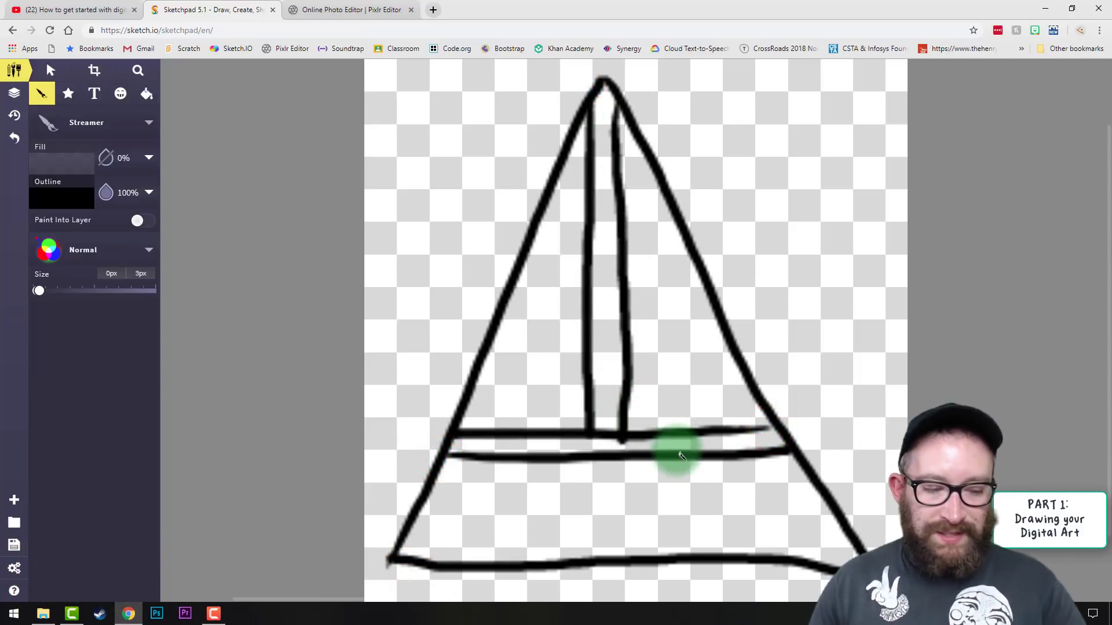
{"action": "key", "text": "ctrl+z"}
{"action": "left_click_drag", "start_coordinate": [619, 104], "coordinate": [622, 431]}
Draw one large circle on each side of the central column and a pair of double crossbars above them.
{"action": "mouse_move", "coordinate": [527, 336]}
{"action": "left_mouse_down"}
{"action": "mouse_move", "coordinate": [496, 385]}
{"action": "mouse_move", "coordinate": [528, 342]}
{"action": "left_mouse_up"}
{"action": "left_click_drag", "start_coordinate": [688, 327], "coordinate": [669, 331]}
{"action": "left_click_drag", "start_coordinate": [515, 268], "coordinate": [701, 271]}
Draw a row of eight small circles along the base of the triangle.
{"action": "left_click_drag", "start_coordinate": [454, 514], "coordinate": [522, 518]}
{"action": "left_click_drag", "start_coordinate": [572, 518], "coordinate": [575, 519]}
{"action": "left_click_drag", "start_coordinate": [636, 513], "coordinate": [813, 521]}
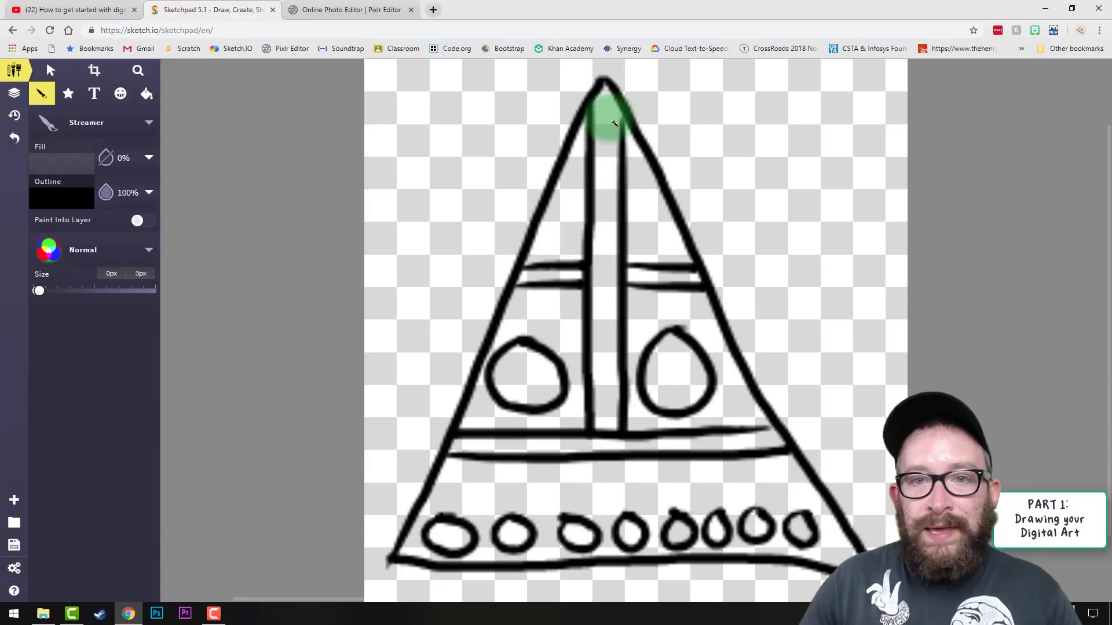
Fill the central column with a vertical line of small circles from the lower band up to the tip.
{"action": "left_click", "coordinate": [140, 72]}
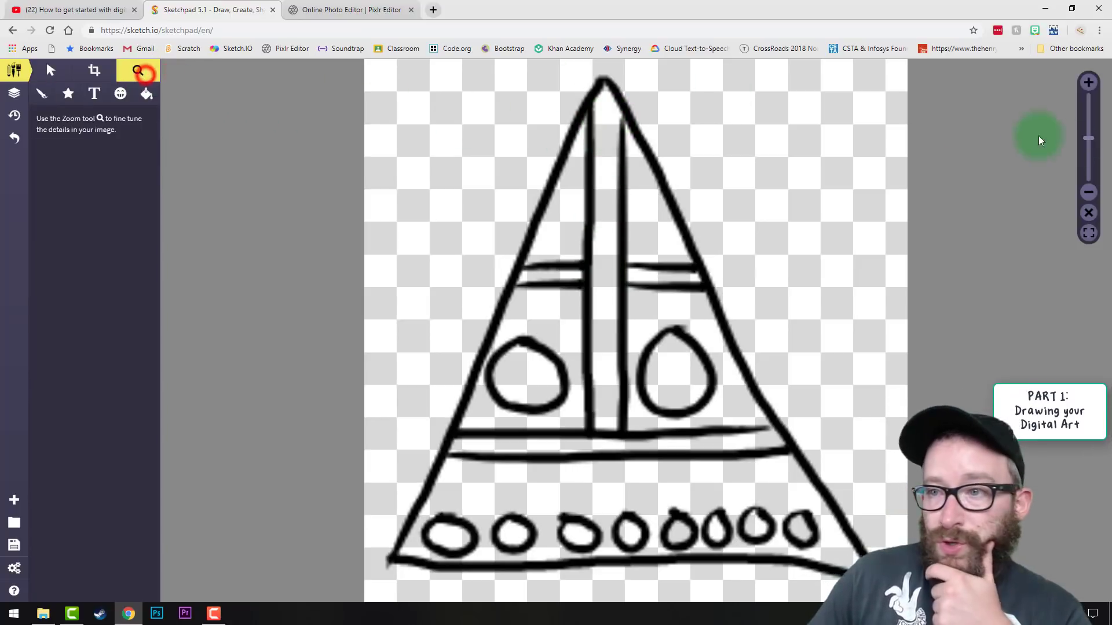
{"action": "left_click", "coordinate": [1089, 82]}
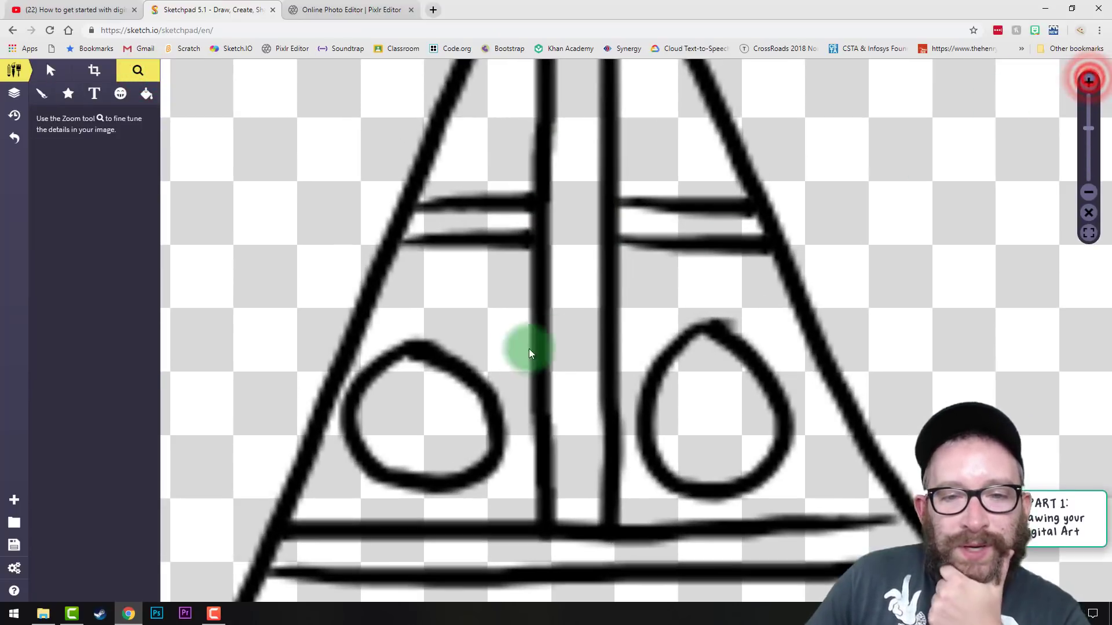
{"action": "left_click", "coordinate": [581, 277]}
{"action": "left_click", "coordinate": [36, 97]}
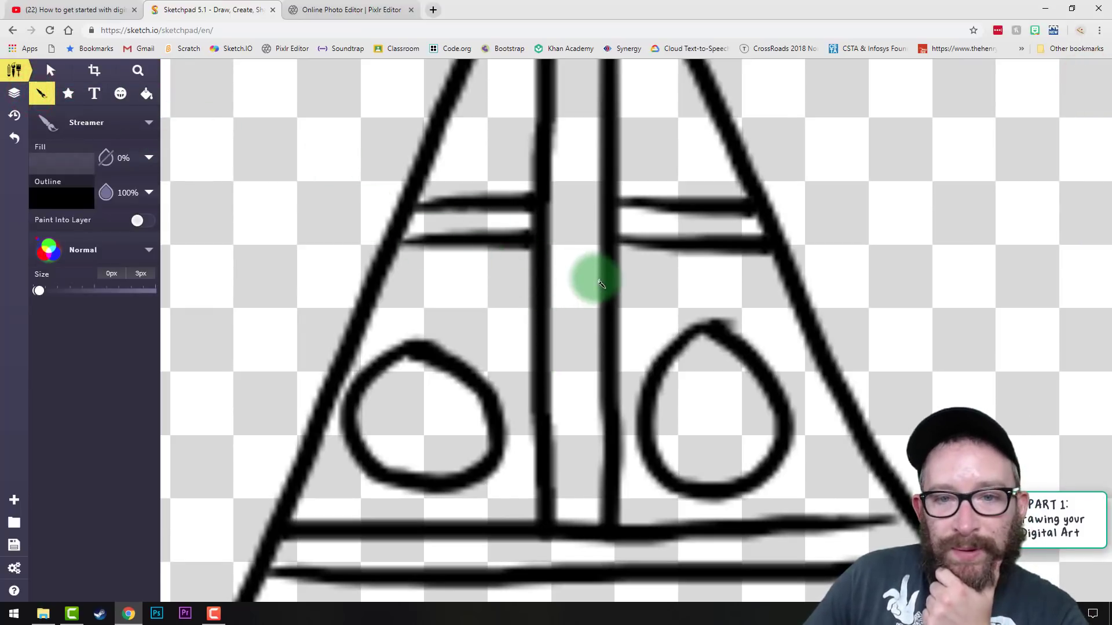
{"action": "mouse_move", "coordinate": [578, 272]}
{"action": "left_mouse_down"}
{"action": "mouse_move", "coordinate": [565, 300]}
{"action": "mouse_move", "coordinate": [591, 302]}
{"action": "mouse_move", "coordinate": [592, 289]}
{"action": "mouse_move", "coordinate": [582, 278]}
{"action": "mouse_move", "coordinate": [576, 399]}
{"action": "left_mouse_up"}
{"action": "left_click_drag", "start_coordinate": [582, 427], "coordinate": [578, 457]}
{"action": "left_click_drag", "start_coordinate": [580, 208], "coordinate": [578, 216]}
{"action": "left_click_drag", "start_coordinate": [570, 153], "coordinate": [573, 167]}
{"action": "left_click_drag", "start_coordinate": [569, 105], "coordinate": [568, 112]}
{"action": "scroll", "coordinate": [568, 112], "scroll_direction": "up", "scroll_amount": 2}
{"action": "left_click_drag", "start_coordinate": [578, 272], "coordinate": [576, 281]}
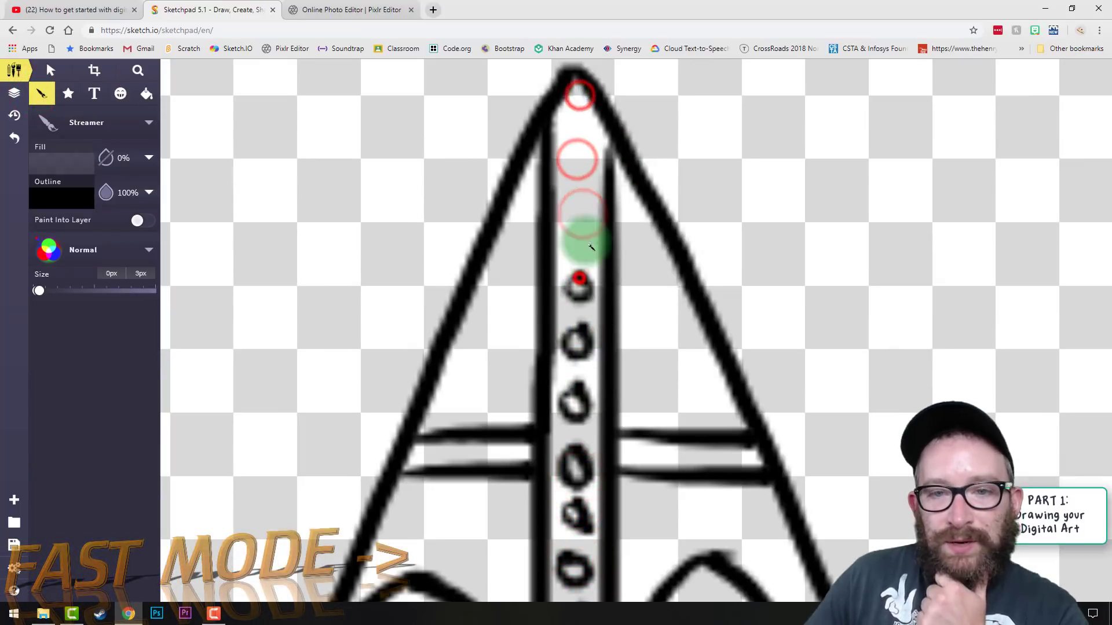
Draw small angular shapes on both sides of the column, one pair above the crossbars and one pair below them.
{"action": "left_click_drag", "start_coordinate": [665, 193], "coordinate": [719, 288]}
{"action": "left_click_drag", "start_coordinate": [509, 198], "coordinate": [509, 228]}
{"action": "scroll", "coordinate": [509, 228], "scroll_direction": "down", "scroll_amount": 3}
{"action": "mouse_move", "coordinate": [417, 209]}
{"action": "left_mouse_down"}
{"action": "mouse_move", "coordinate": [493, 210]}
{"action": "mouse_move", "coordinate": [420, 204]}
{"action": "left_mouse_up"}
{"action": "mouse_move", "coordinate": [630, 206]}
{"action": "left_mouse_down"}
{"action": "mouse_move", "coordinate": [749, 216]}
{"action": "mouse_move", "coordinate": [668, 248]}
{"action": "mouse_move", "coordinate": [638, 286]}
{"action": "mouse_move", "coordinate": [641, 216]}
{"action": "left_mouse_up"}
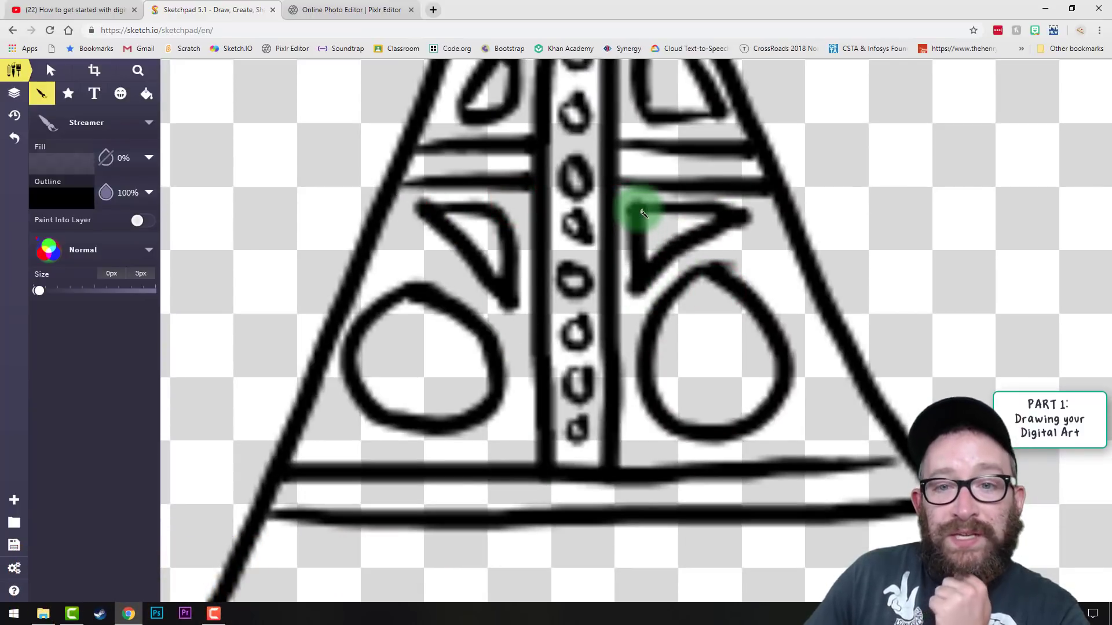
Decorate the bottom section with a triangle in each corner, an inverted triangle in the middle and a circle on either side of it.
{"action": "scroll", "coordinate": [578, 322], "scroll_direction": "down", "scroll_amount": 3}
{"action": "left_click_drag", "start_coordinate": [358, 368], "coordinate": [246, 425]}
{"action": "left_click_drag", "start_coordinate": [851, 368], "coordinate": [938, 374]}
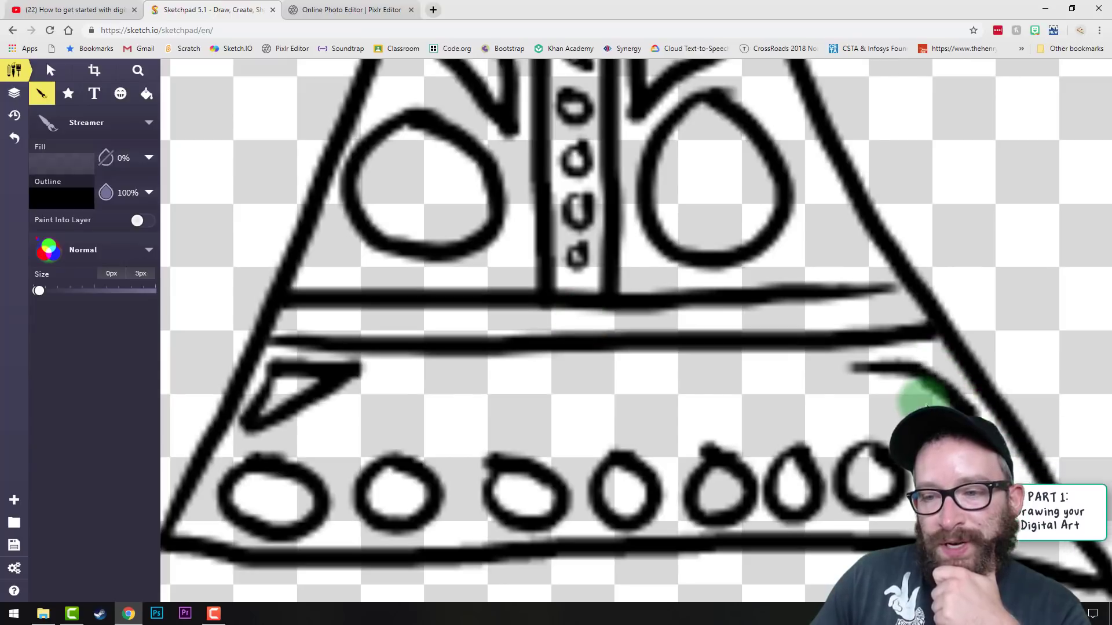
{"action": "left_click_drag", "start_coordinate": [845, 378], "coordinate": [829, 370]}
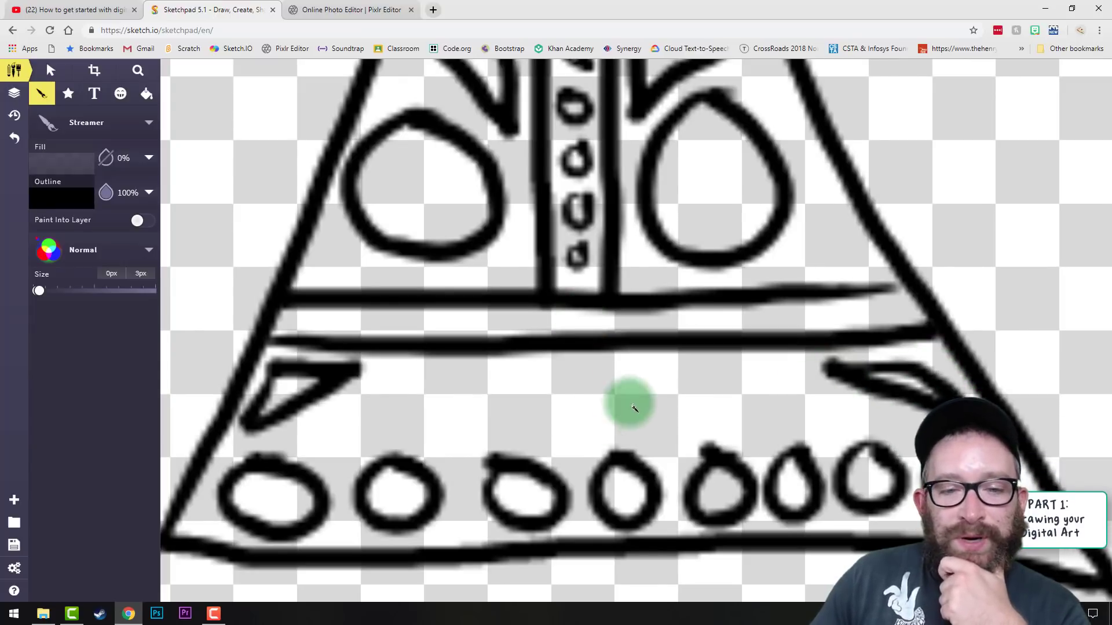
{"action": "mouse_move", "coordinate": [512, 370]}
{"action": "left_mouse_down"}
{"action": "mouse_move", "coordinate": [677, 368]}
{"action": "mouse_move", "coordinate": [569, 463]}
{"action": "mouse_move", "coordinate": [658, 369]}
{"action": "left_mouse_up"}
{"action": "left_click_drag", "start_coordinate": [747, 365], "coordinate": [750, 367]}
{"action": "left_click_drag", "start_coordinate": [420, 385], "coordinate": [418, 383]}
Add a vertical line inside each large circle, plus two dots in the horizontal band and a small mark in the middle triangle.
{"action": "left_click_drag", "start_coordinate": [695, 118], "coordinate": [690, 243]}
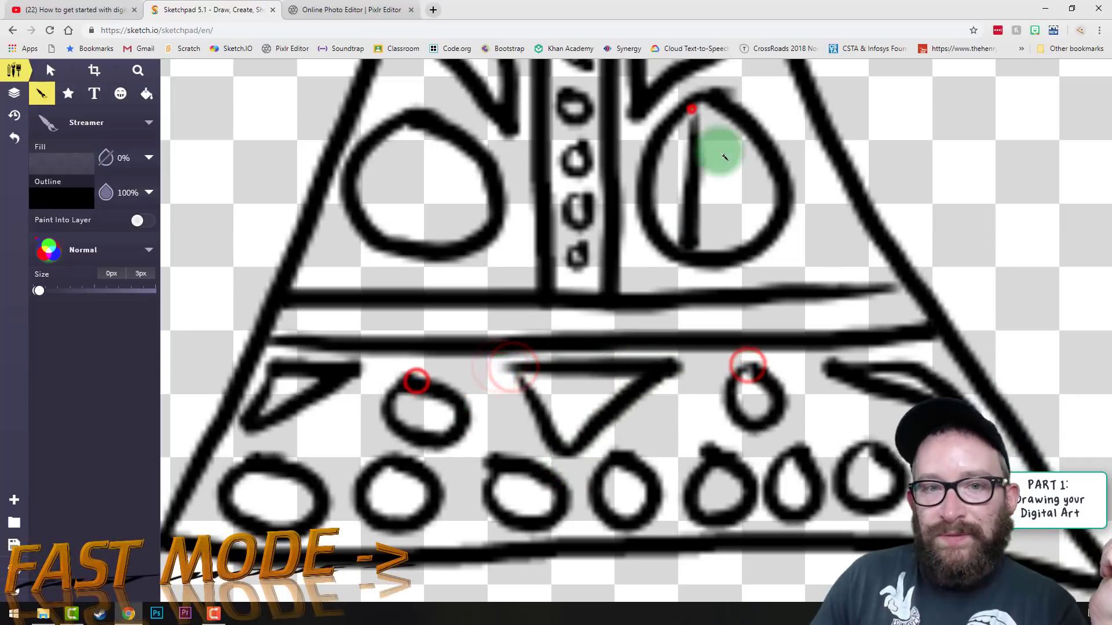
{"action": "left_click_drag", "start_coordinate": [418, 130], "coordinate": [412, 232]}
{"action": "left_click", "coordinate": [534, 321]}
{"action": "left_click", "coordinate": [593, 324]}
{"action": "left_click_drag", "start_coordinate": [562, 387], "coordinate": [583, 377]}
Export the drawing as a PNG named "SHAPE 1 - PNG" into the folder "3 - Digital Art with Layers".
{"action": "left_click", "coordinate": [137, 70]}
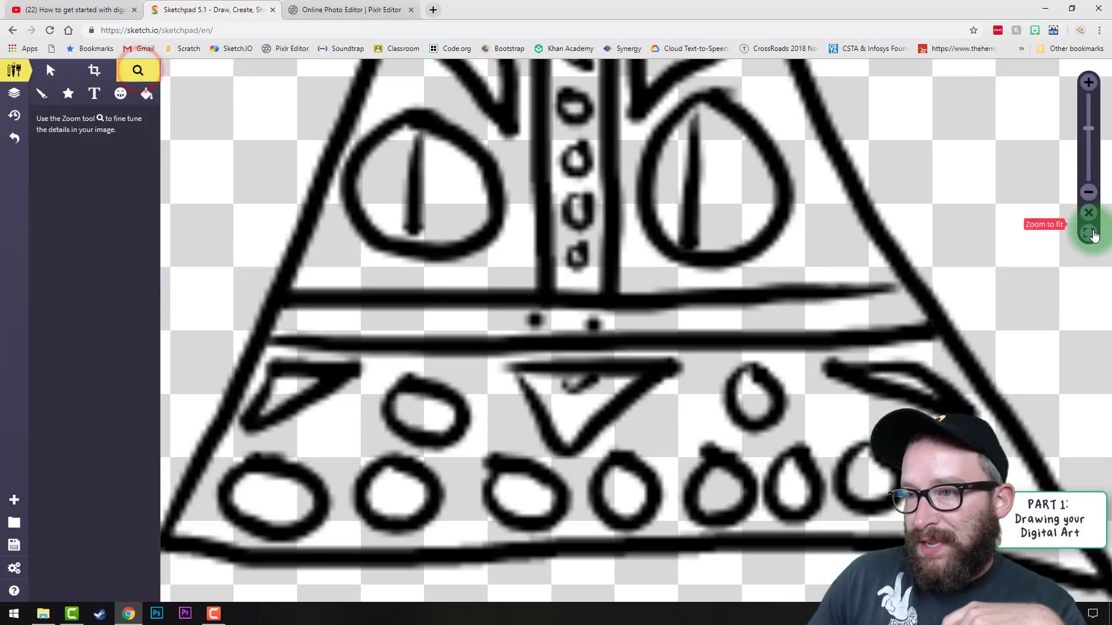
{"action": "left_click", "coordinate": [1090, 234]}
{"action": "left_click_drag", "start_coordinate": [1089, 138], "coordinate": [1091, 159]}
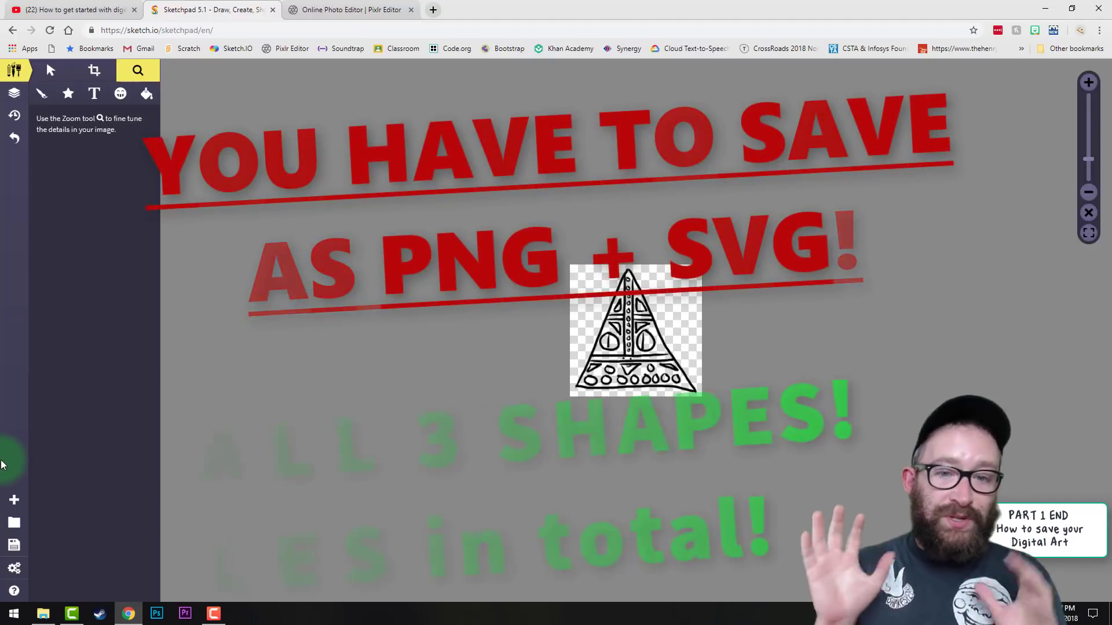
{"action": "left_click", "coordinate": [14, 548]}
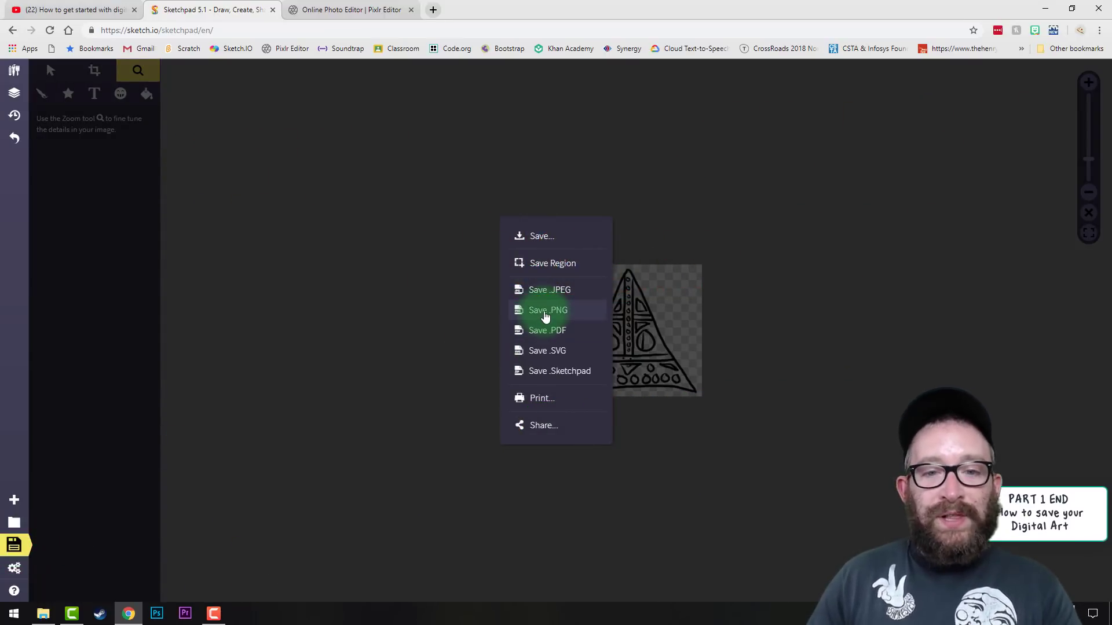
{"action": "left_click", "coordinate": [544, 313]}
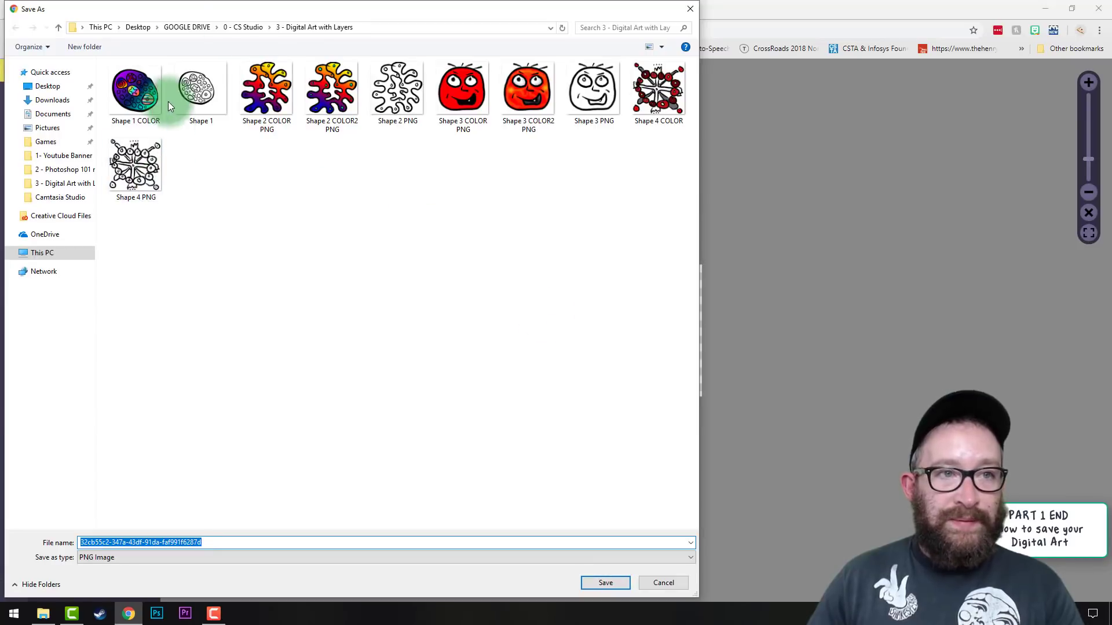
{"action": "left_click", "coordinate": [187, 29]}
{"action": "double_click", "coordinate": [146, 81]}
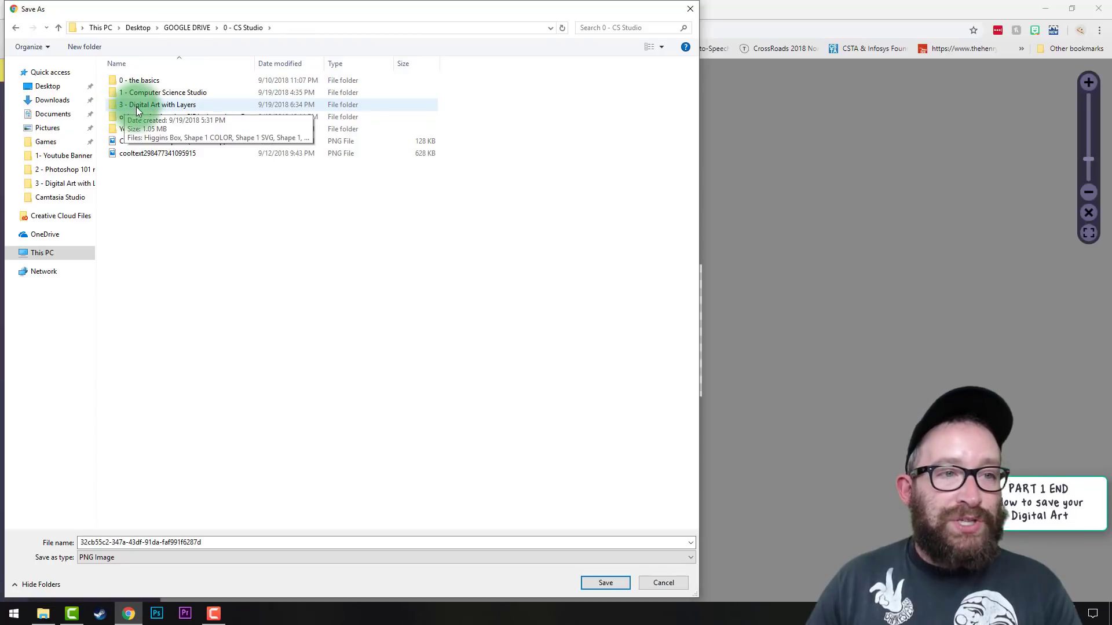
{"action": "double_click", "coordinate": [152, 105]}
{"action": "type", "text": "S"}
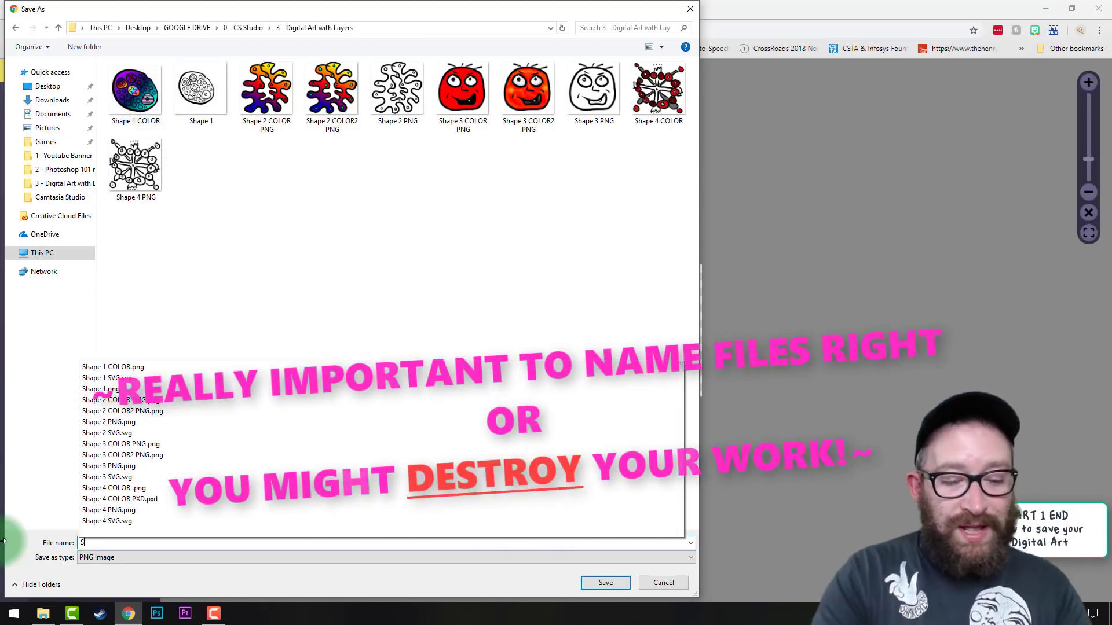
{"action": "type", "text": "H"}
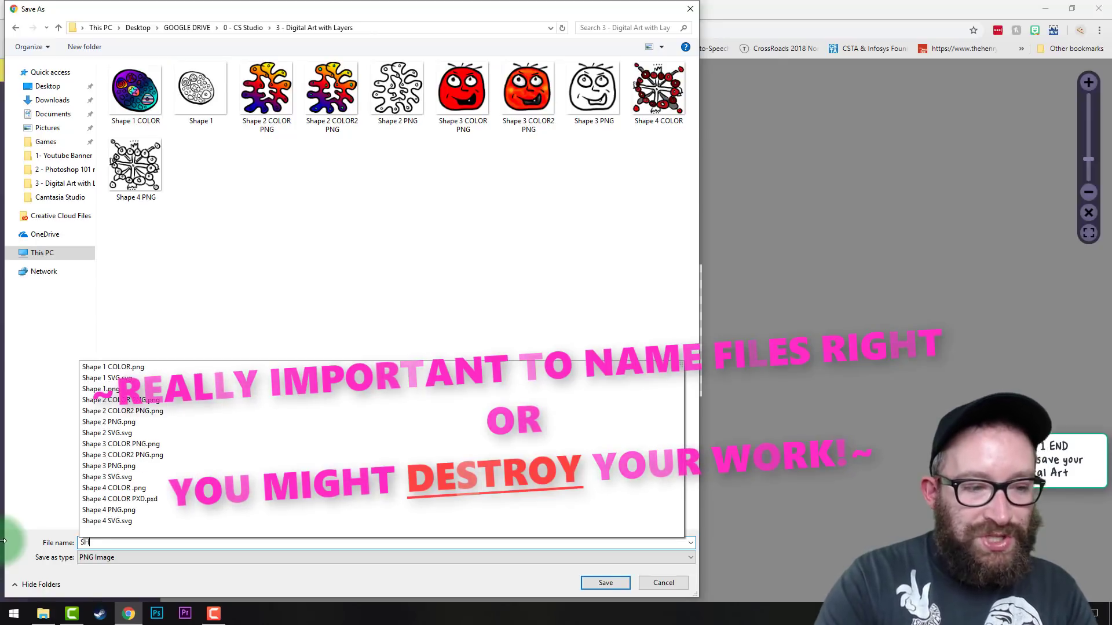
{"action": "type", "text": "APE 1 - PNG"}
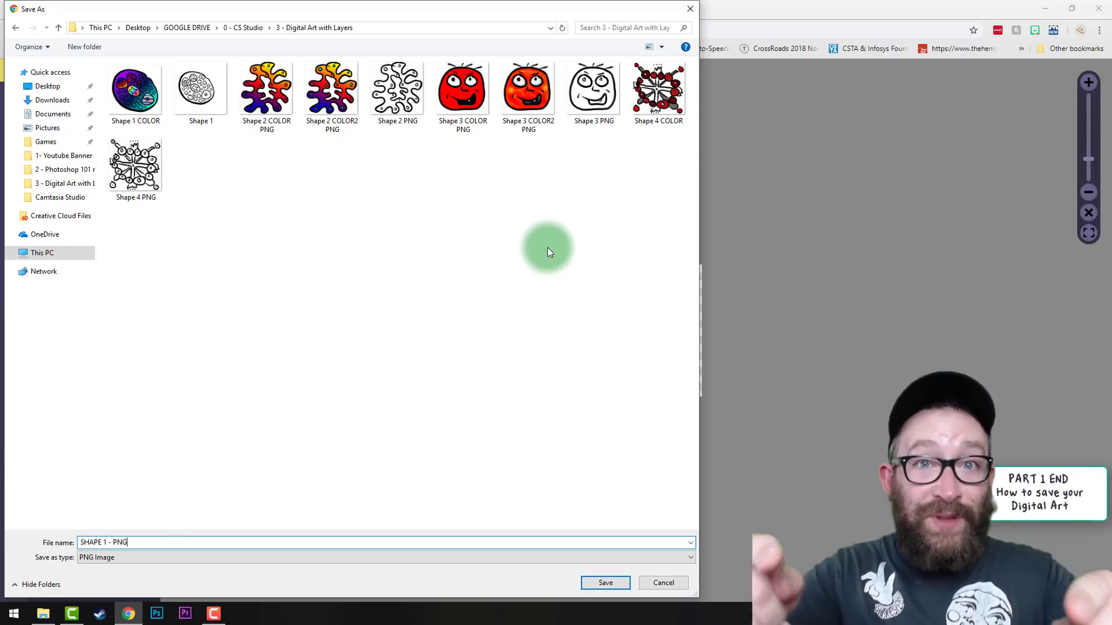
{"action": "key", "text": "Return"}
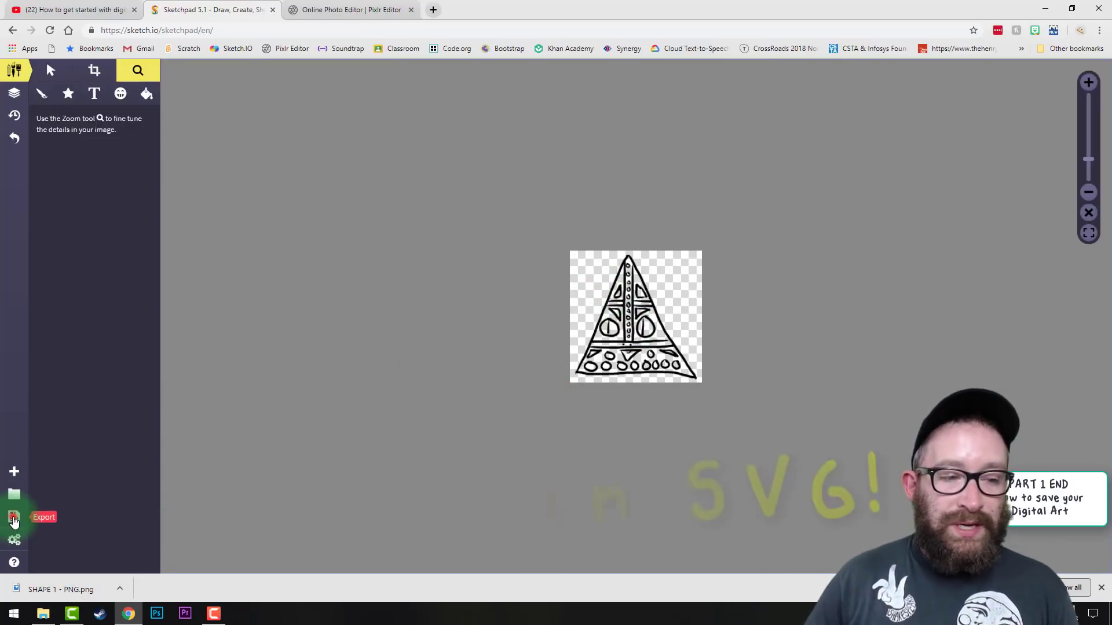
Export the drawing as an SVG named "Shape 1 - SVG" into the folder "3 - Digital Art with Layers".
{"action": "left_click", "coordinate": [13, 517]}
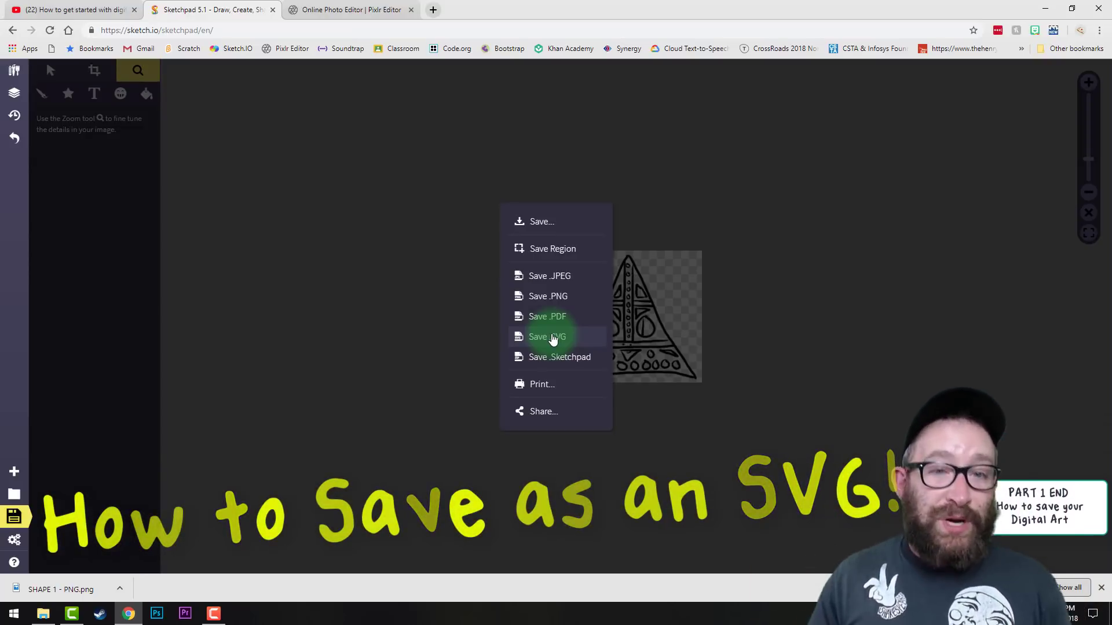
{"action": "left_click", "coordinate": [550, 336]}
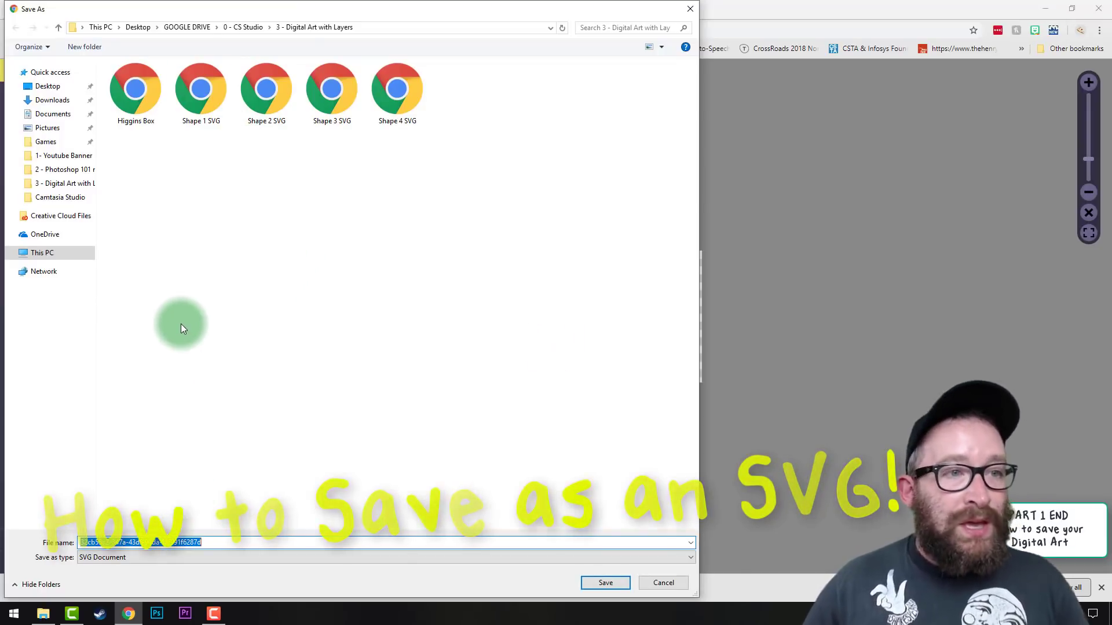
{"action": "left_click", "coordinate": [207, 104]}
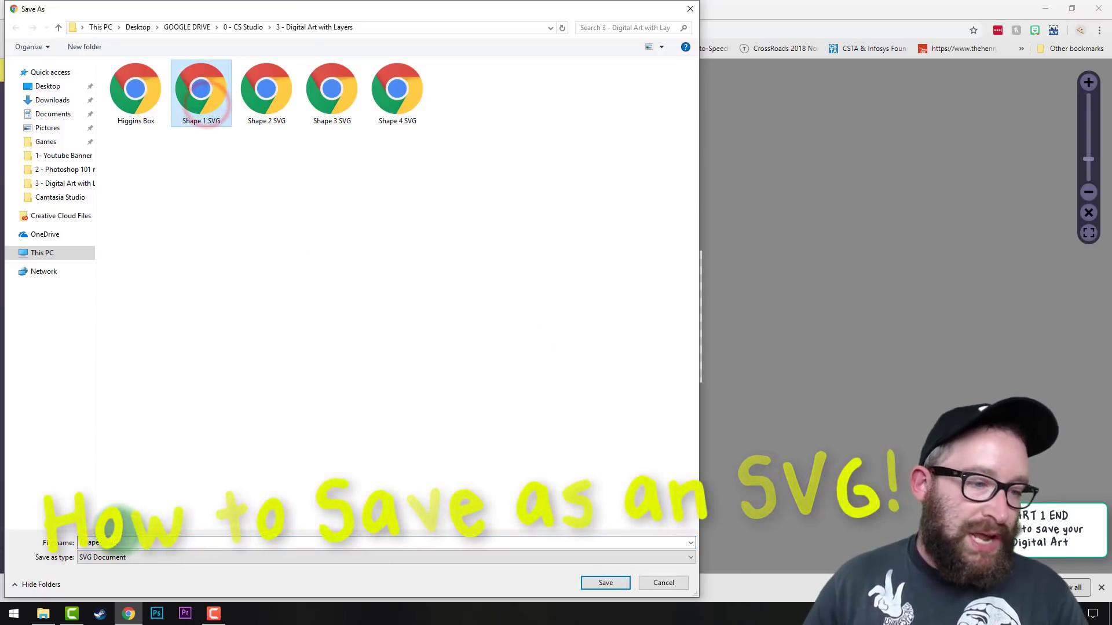
{"action": "left_click", "coordinate": [107, 543]}
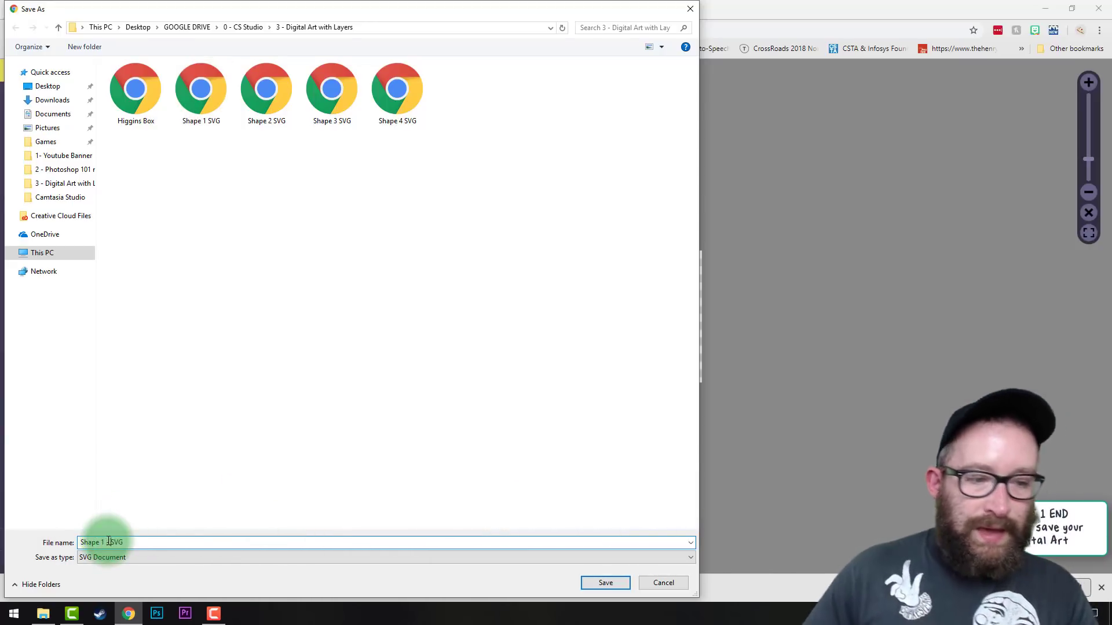
{"action": "left_click", "coordinate": [595, 586]}
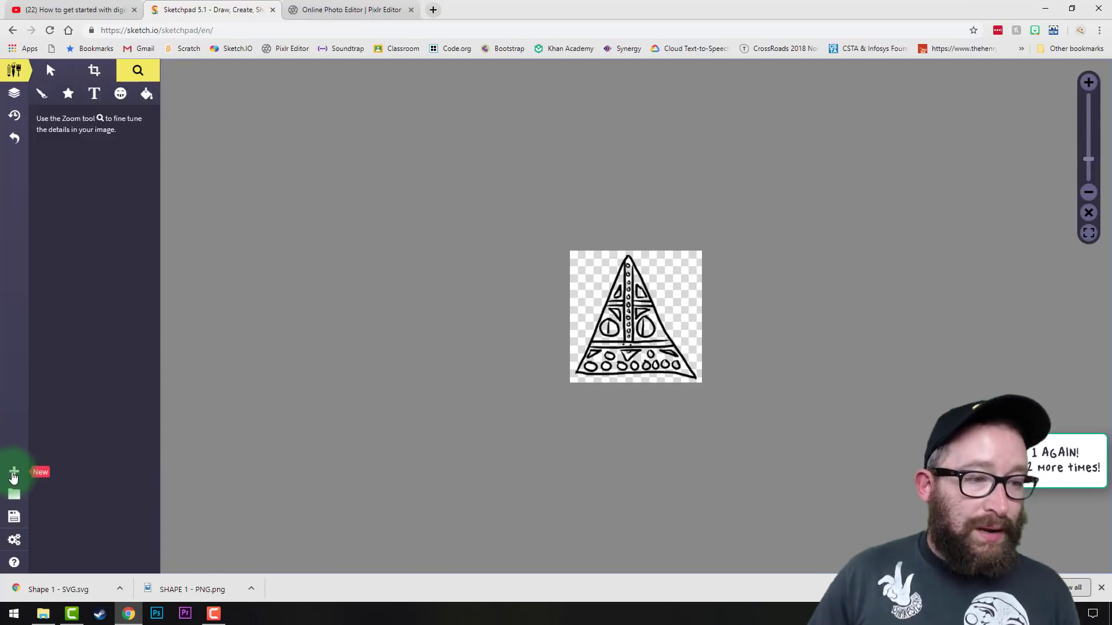
Create a new transparent 200 × 200 px canvas without saving the current image.
{"action": "left_click", "coordinate": [14, 473]}
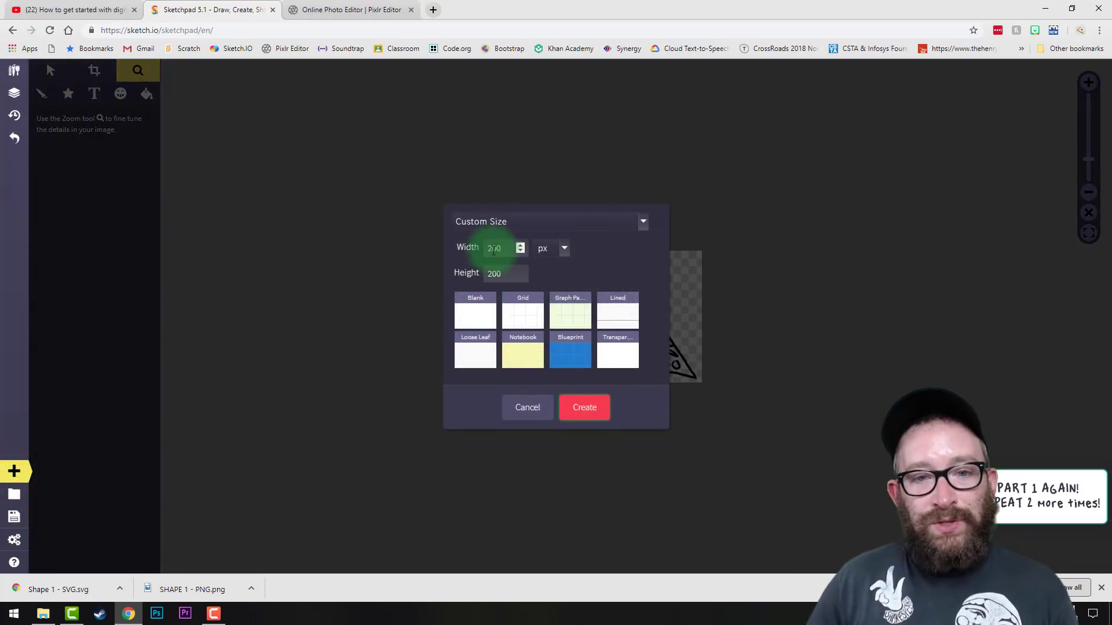
{"action": "left_click", "coordinate": [616, 344]}
{"action": "left_click", "coordinate": [591, 408]}
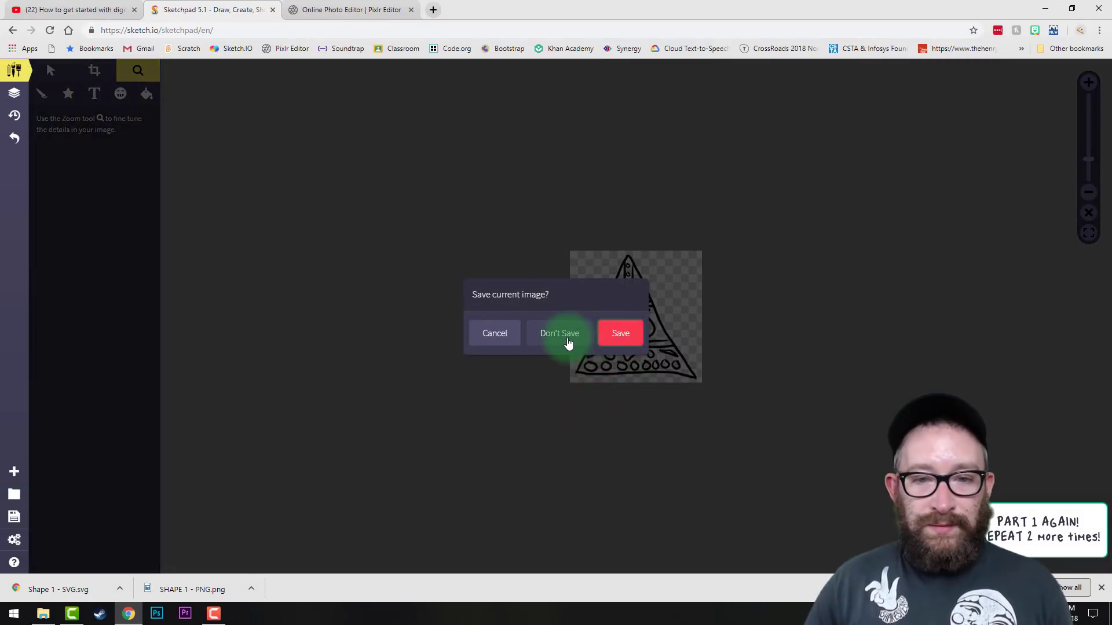
{"action": "left_click", "coordinate": [560, 335]}
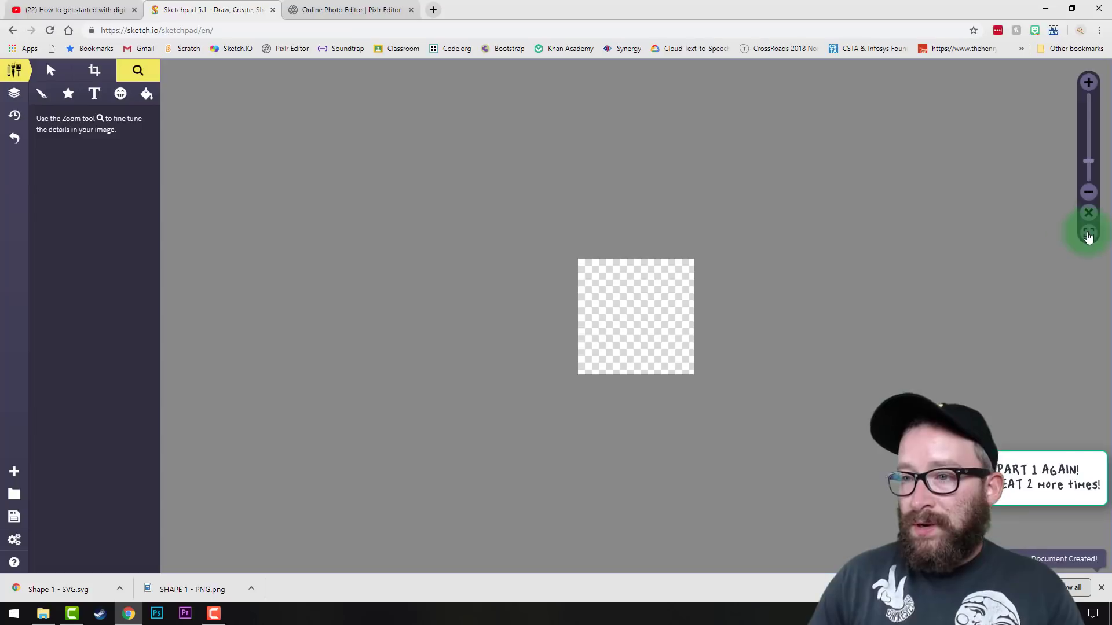
Draw a wavy closed outline with several rounded arms and an oval in its middle, and reposition it on the canvas.
{"action": "left_click", "coordinate": [1089, 233]}
{"action": "left_click", "coordinate": [51, 97]}
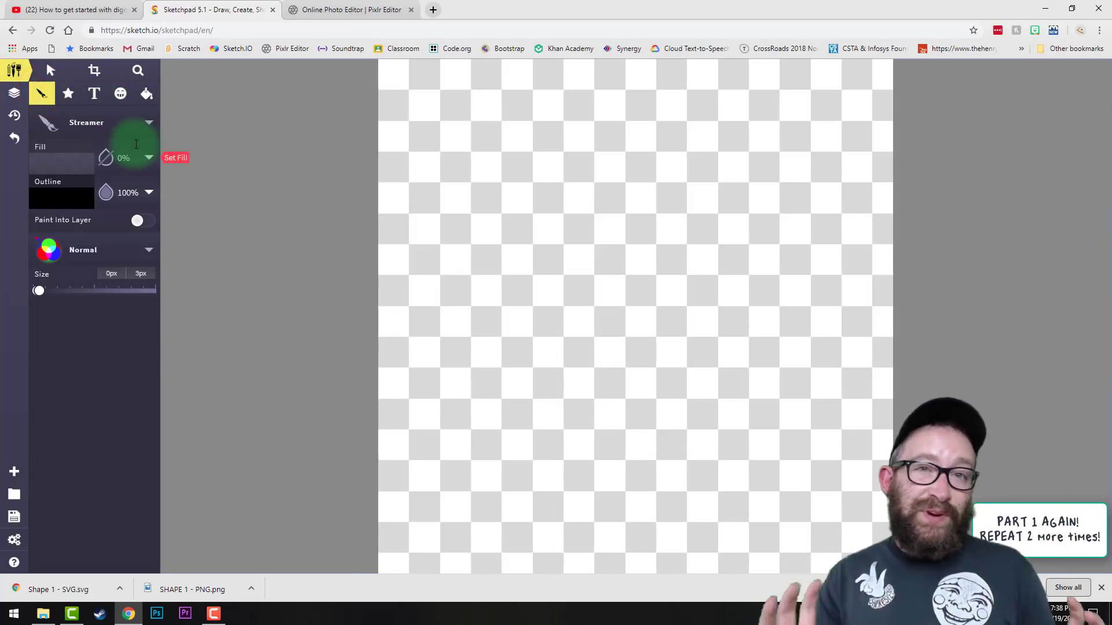
{"action": "mouse_move", "coordinate": [566, 120]}
{"action": "left_mouse_down"}
{"action": "mouse_move", "coordinate": [489, 224]}
{"action": "mouse_move", "coordinate": [718, 471]}
{"action": "mouse_move", "coordinate": [680, 220]}
{"action": "mouse_move", "coordinate": [578, 268]}
{"action": "mouse_move", "coordinate": [664, 263]}
{"action": "left_mouse_up"}
{"action": "left_click", "coordinate": [138, 70]}
{"action": "left_click", "coordinate": [1084, 91]}
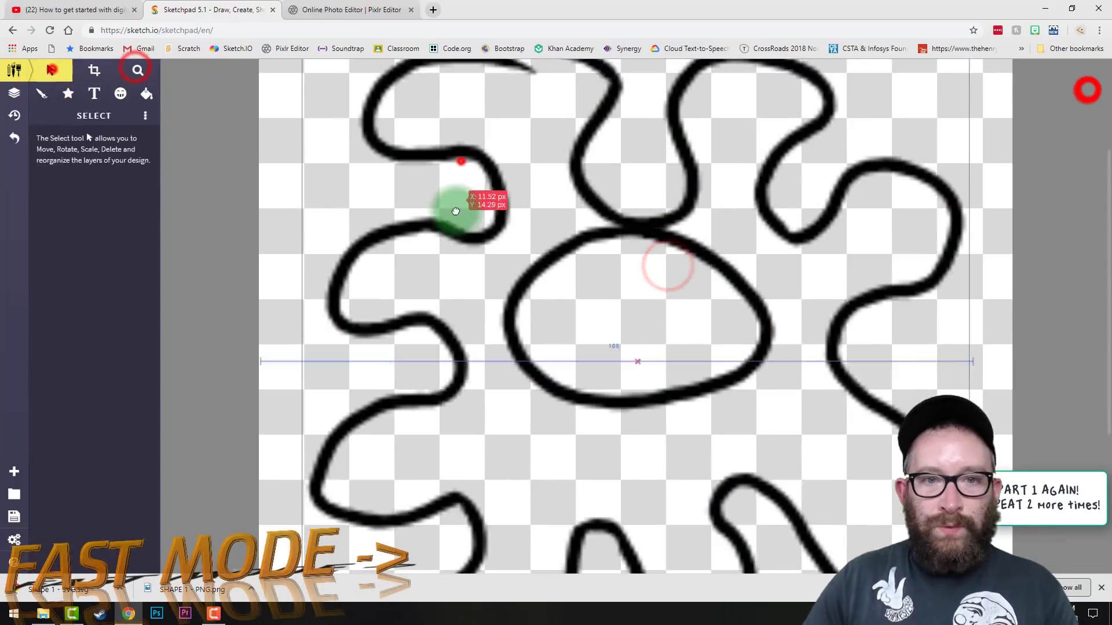
{"action": "left_click", "coordinate": [49, 70]}
{"action": "left_click_drag", "start_coordinate": [328, 153], "coordinate": [784, 298]}
Draw a small oval inside each of the upper arms of the wavy shape using the Streamer brush.
{"action": "left_click", "coordinate": [41, 93]}
{"action": "left_click_drag", "start_coordinate": [452, 139], "coordinate": [471, 149]}
{"action": "left_click_drag", "start_coordinate": [741, 133], "coordinate": [757, 119]}
{"action": "left_click_drag", "start_coordinate": [892, 266], "coordinate": [905, 268]}
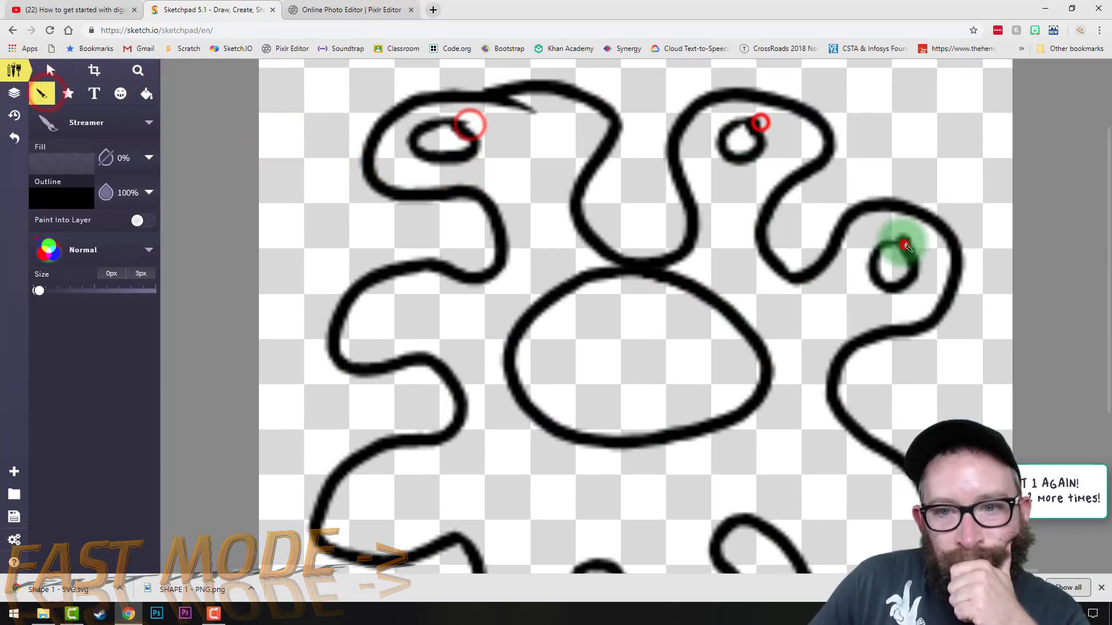
{"action": "left_click_drag", "start_coordinate": [388, 315], "coordinate": [399, 301]}
Draw two small filled eyes above the central oval and curved teeth along its inner edge.
{"action": "left_click_drag", "start_coordinate": [605, 217], "coordinate": [626, 227]}
{"action": "left_click_drag", "start_coordinate": [648, 223], "coordinate": [650, 218]}
{"action": "left_click_drag", "start_coordinate": [559, 313], "coordinate": [586, 290]}
{"action": "left_click_drag", "start_coordinate": [657, 284], "coordinate": [687, 313]}
{"action": "mouse_move", "coordinate": [727, 324]}
{"action": "left_mouse_down"}
{"action": "mouse_move", "coordinate": [714, 387]}
{"action": "mouse_move", "coordinate": [631, 423]}
{"action": "left_mouse_up"}
{"action": "left_click_drag", "start_coordinate": [597, 429], "coordinate": [524, 348]}
Draw a small oval inside each of the remaining lower arms of the wavy shape.
{"action": "scroll", "coordinate": [524, 348], "scroll_direction": "down", "scroll_amount": 3}
{"action": "left_click_drag", "start_coordinate": [377, 327], "coordinate": [388, 316]}
{"action": "left_click_drag", "start_coordinate": [510, 458], "coordinate": [518, 446]}
{"action": "left_click_drag", "start_coordinate": [692, 455], "coordinate": [701, 443]}
Export the drawing as a PNG named "Shape 2 - PNG" into the folder "3 - Digital Art with Layers".
{"action": "left_click", "coordinate": [137, 70]}
{"action": "left_click", "coordinate": [1020, 356]}
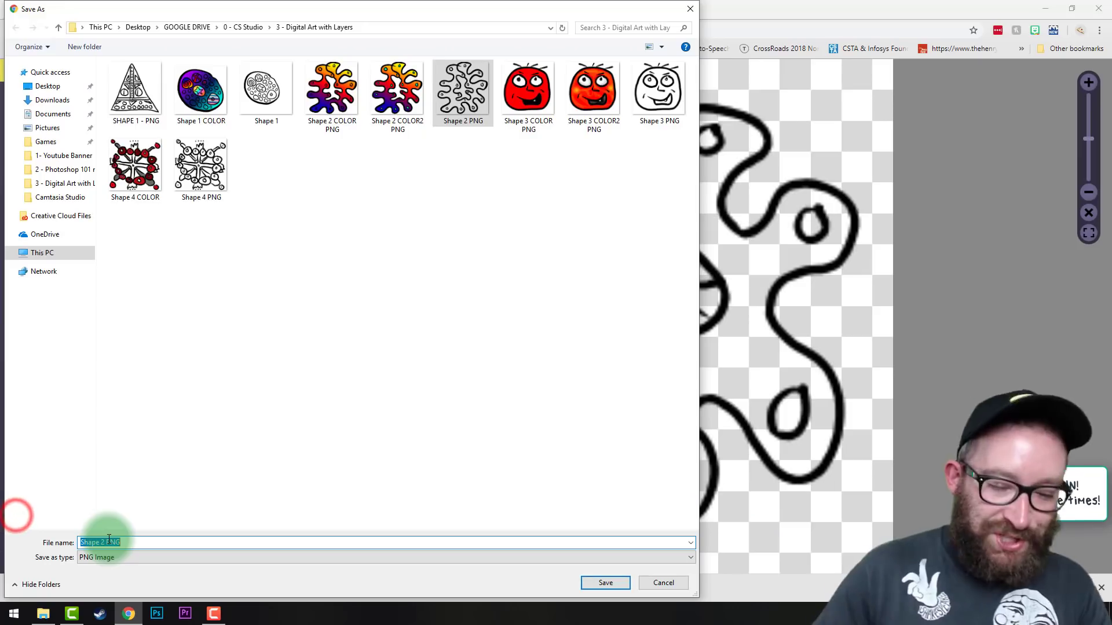
{"action": "left_click", "coordinate": [109, 541]}
{"action": "type", "text": "-"}
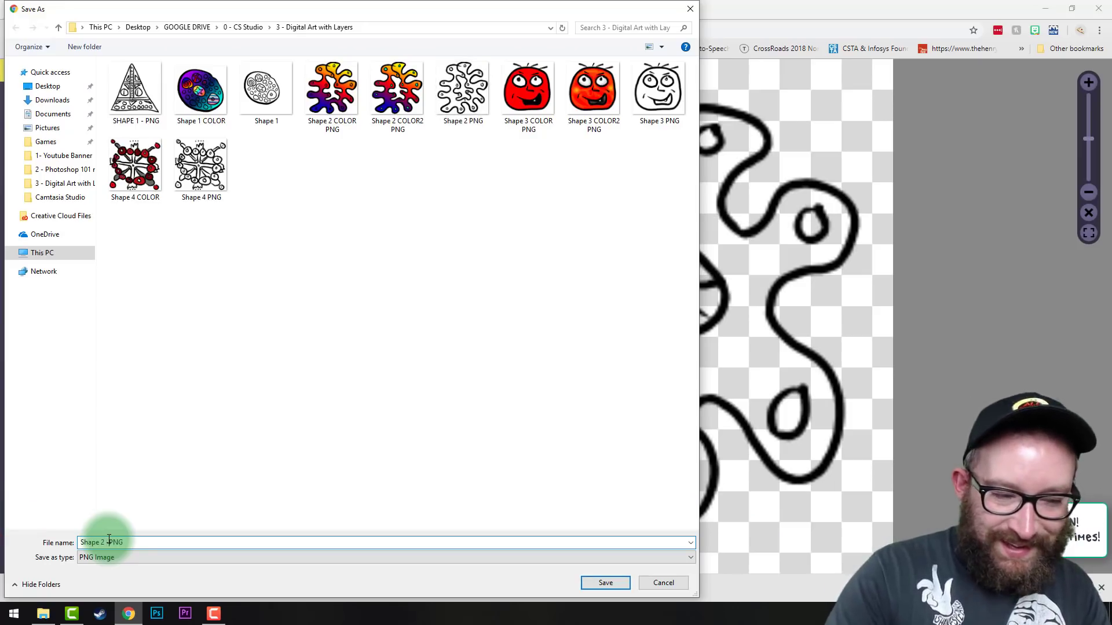
{"action": "key", "text": "Return"}
Export the same drawing as an SVG named "Shape 2 - SVG" into the folder "3 - Digital Art with Layers".
{"action": "left_click", "coordinate": [14, 516]}
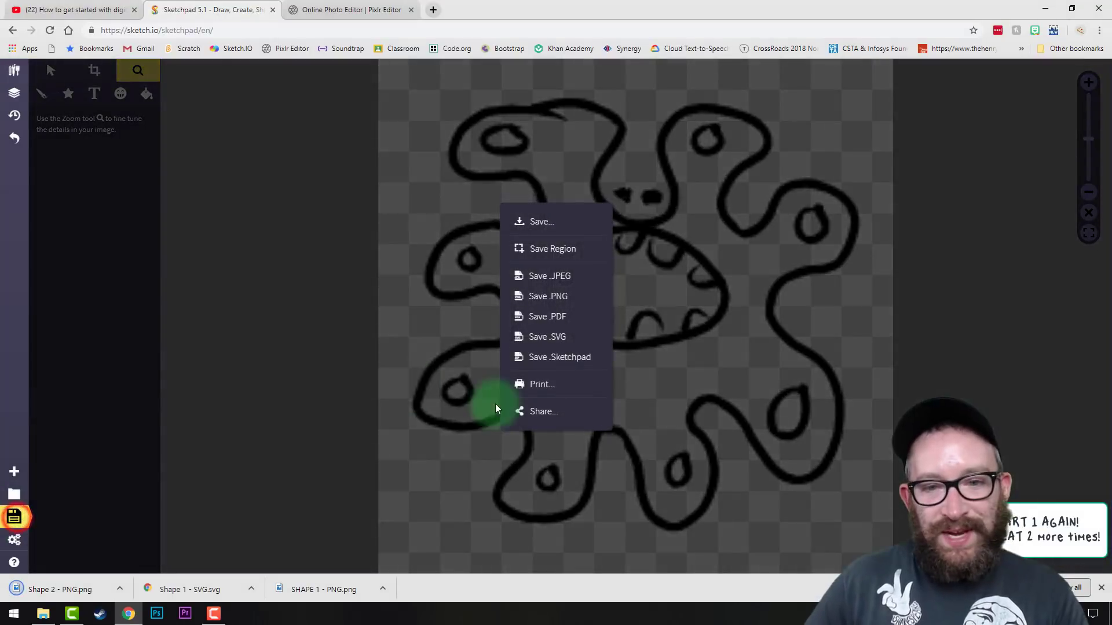
{"action": "left_click", "coordinate": [556, 337]}
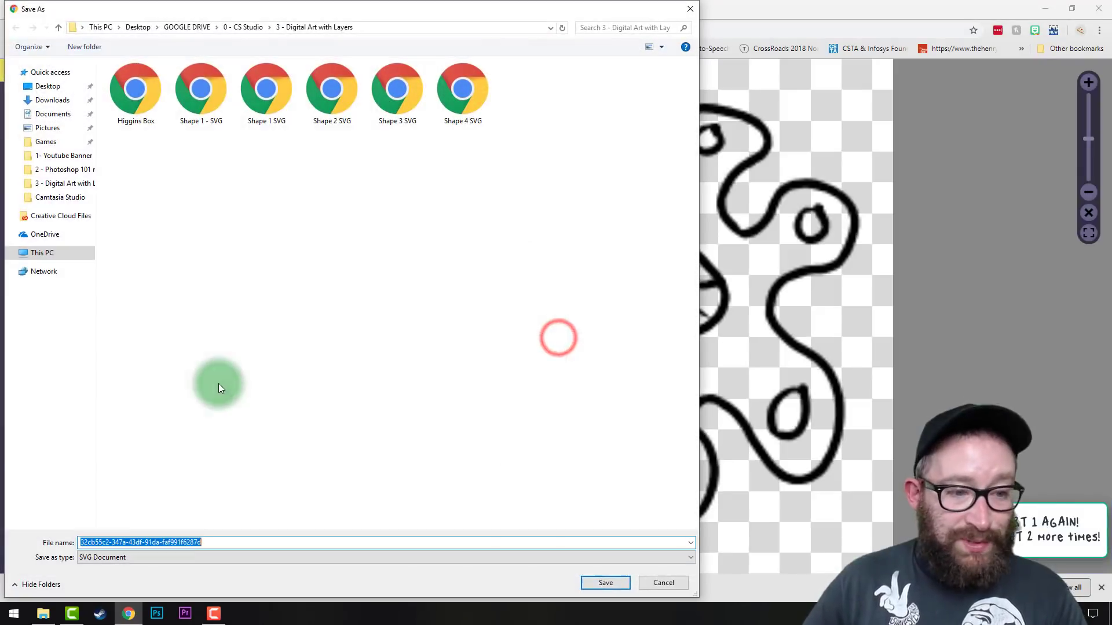
{"action": "left_click", "coordinate": [354, 108]}
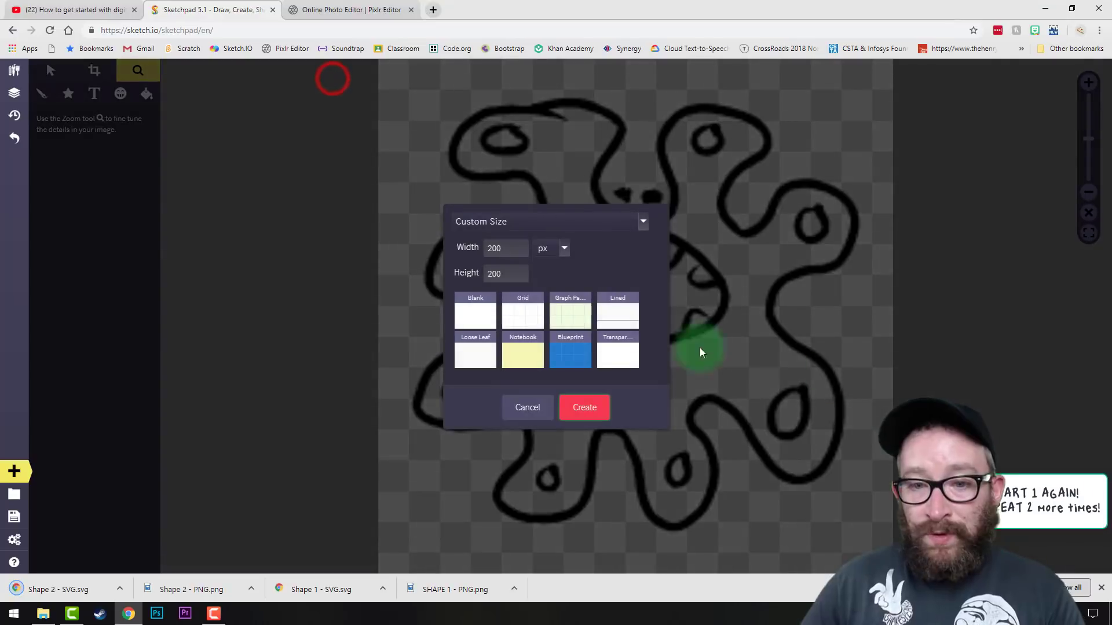
Create another transparent canvas of 200 × 200 px for the third shape.
{"action": "left_click", "coordinate": [491, 248]}
{"action": "left_click", "coordinate": [621, 358]}
{"action": "left_click", "coordinate": [584, 407]}
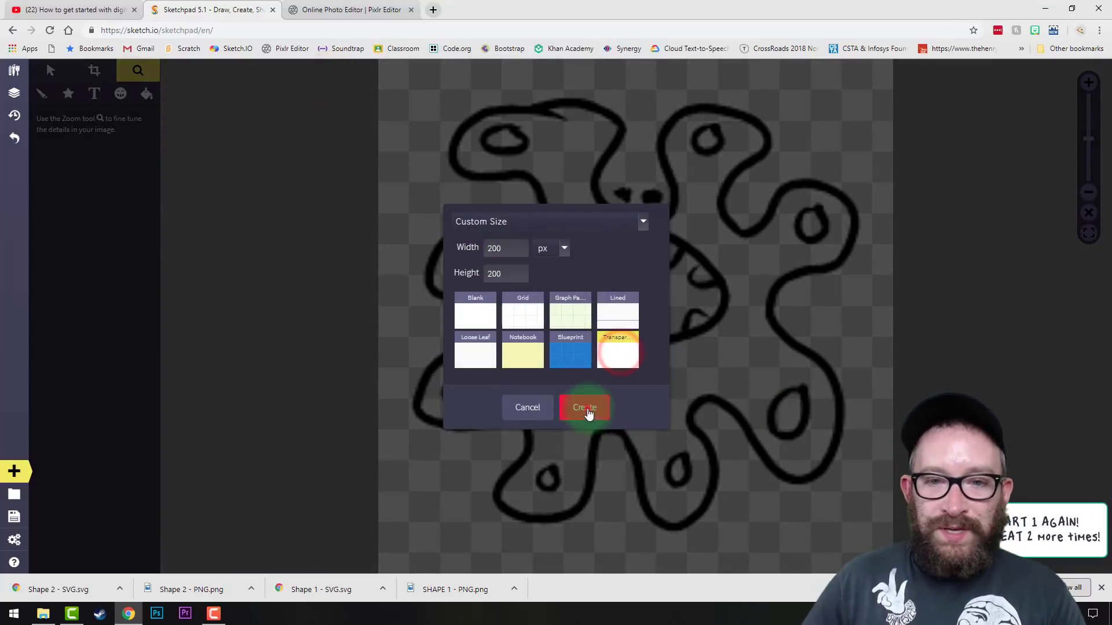
{"action": "left_click", "coordinate": [611, 343]}
Draw a cartoon face with a headband, two large round eyes, a nose and a wide toothy grin.
{"action": "left_click", "coordinate": [41, 93]}
{"action": "mouse_move", "coordinate": [434, 200]}
{"action": "left_mouse_down"}
{"action": "mouse_move", "coordinate": [573, 170]}
{"action": "mouse_move", "coordinate": [496, 166]}
{"action": "mouse_move", "coordinate": [792, 436]}
{"action": "mouse_move", "coordinate": [606, 303]}
{"action": "mouse_move", "coordinate": [432, 248]}
{"action": "mouse_move", "coordinate": [640, 268]}
{"action": "mouse_move", "coordinate": [641, 345]}
{"action": "mouse_move", "coordinate": [454, 235]}
{"action": "mouse_move", "coordinate": [528, 360]}
{"action": "mouse_move", "coordinate": [834, 149]}
{"action": "mouse_move", "coordinate": [861, 278]}
{"action": "mouse_move", "coordinate": [477, 109]}
{"action": "mouse_move", "coordinate": [562, 102]}
{"action": "left_mouse_up"}
{"action": "scroll", "coordinate": [640, 345], "scroll_direction": "up", "scroll_amount": 2}
{"action": "scroll", "coordinate": [454, 235], "scroll_direction": "down", "scroll_amount": 4}
{"action": "scroll", "coordinate": [834, 149], "scroll_direction": "up", "scroll_amount": 2}
{"action": "left_click", "coordinate": [138, 70]}
{"action": "left_click_drag", "start_coordinate": [1088, 104], "coordinate": [1092, 155]}
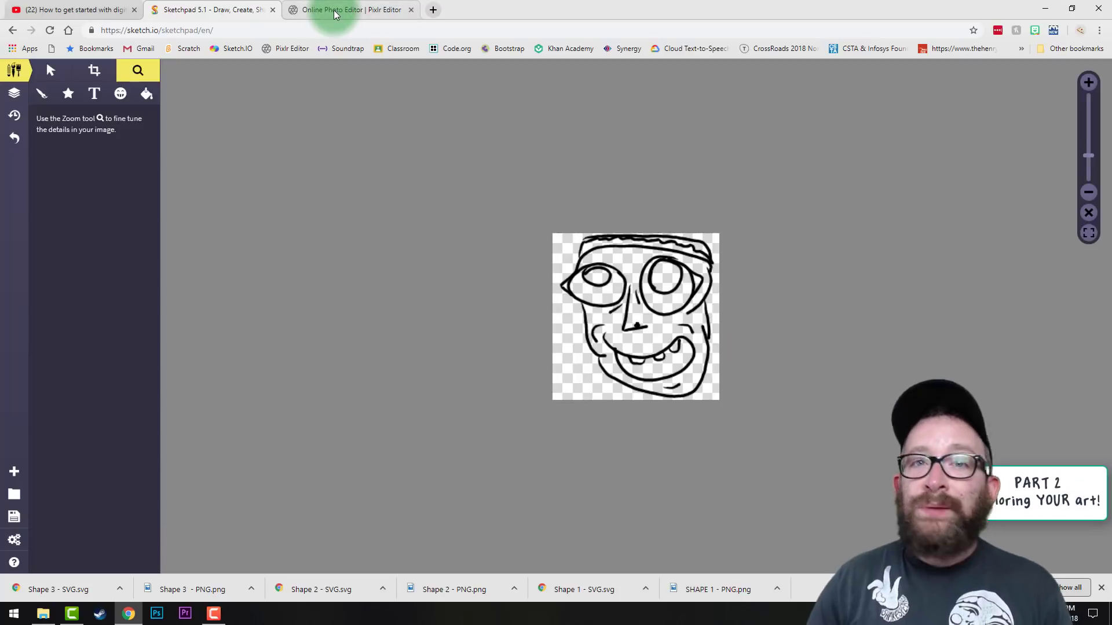
Switch to Pixlr Editor and open the image "SHAPE 1 - PNG" from the folder "3 - Digital Art with Layers".
{"action": "left_click", "coordinate": [336, 13]}
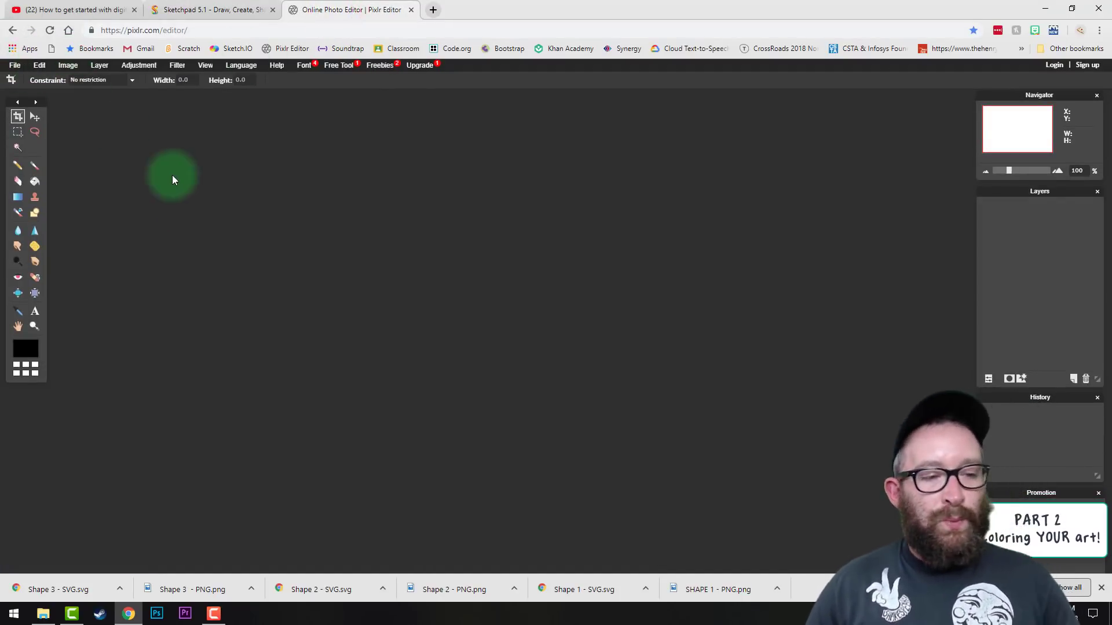
{"action": "left_click", "coordinate": [1102, 588]}
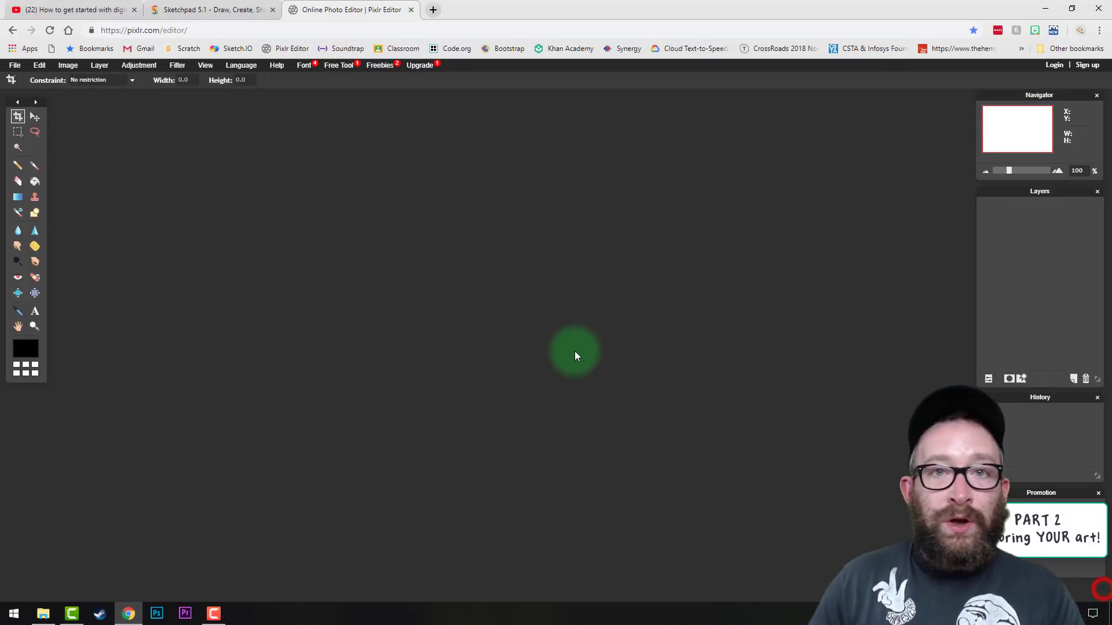
{"action": "left_click", "coordinate": [16, 68]}
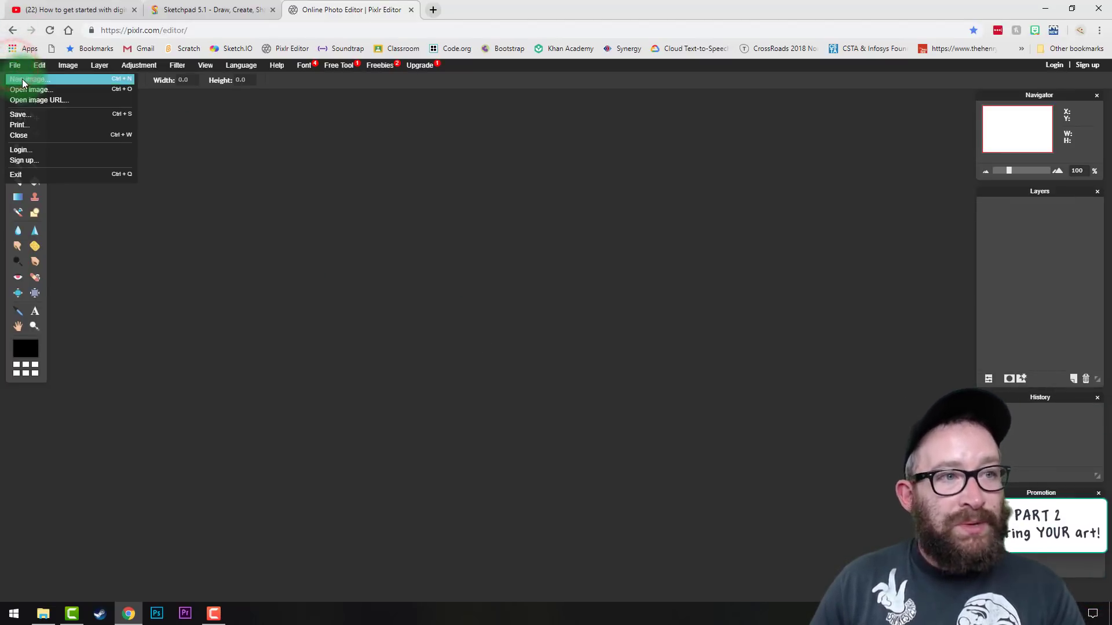
{"action": "left_click", "coordinate": [26, 91]}
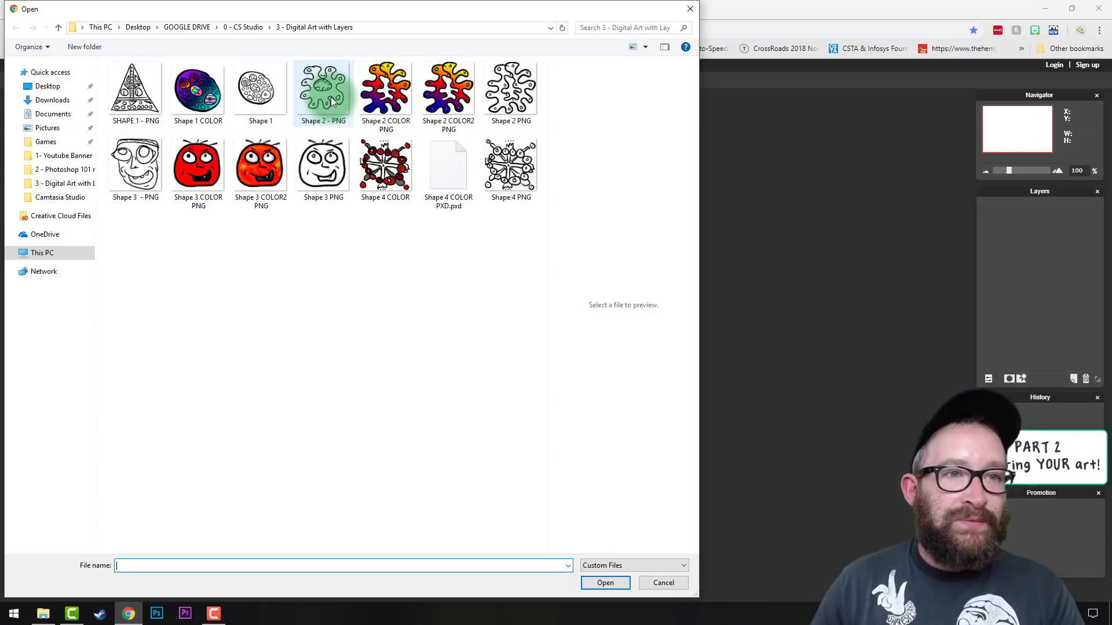
{"action": "double_click", "coordinate": [135, 88]}
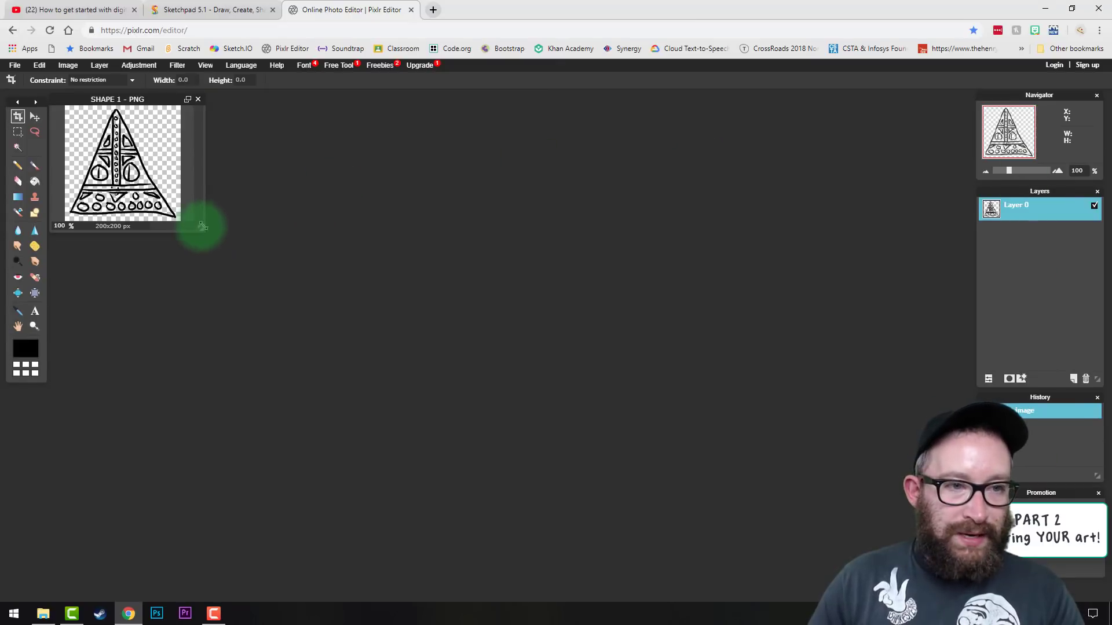
Add a new empty layer beneath the triangle drawing's layer and make the new layer active.
{"action": "left_click", "coordinate": [1028, 171]}
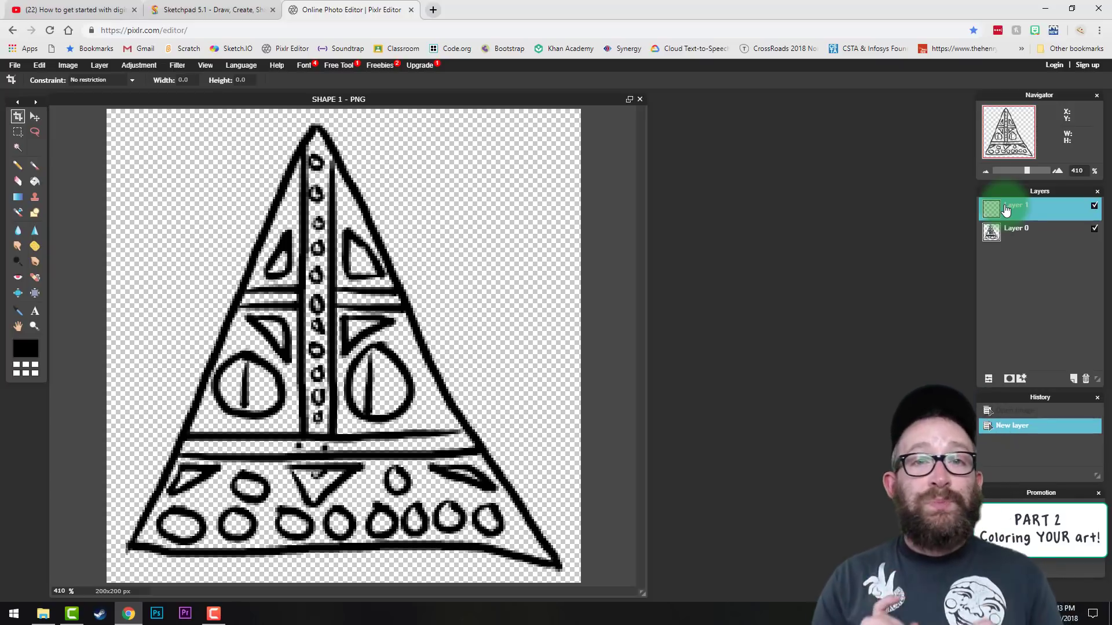
{"action": "left_click_drag", "start_coordinate": [1007, 210], "coordinate": [1021, 259]}
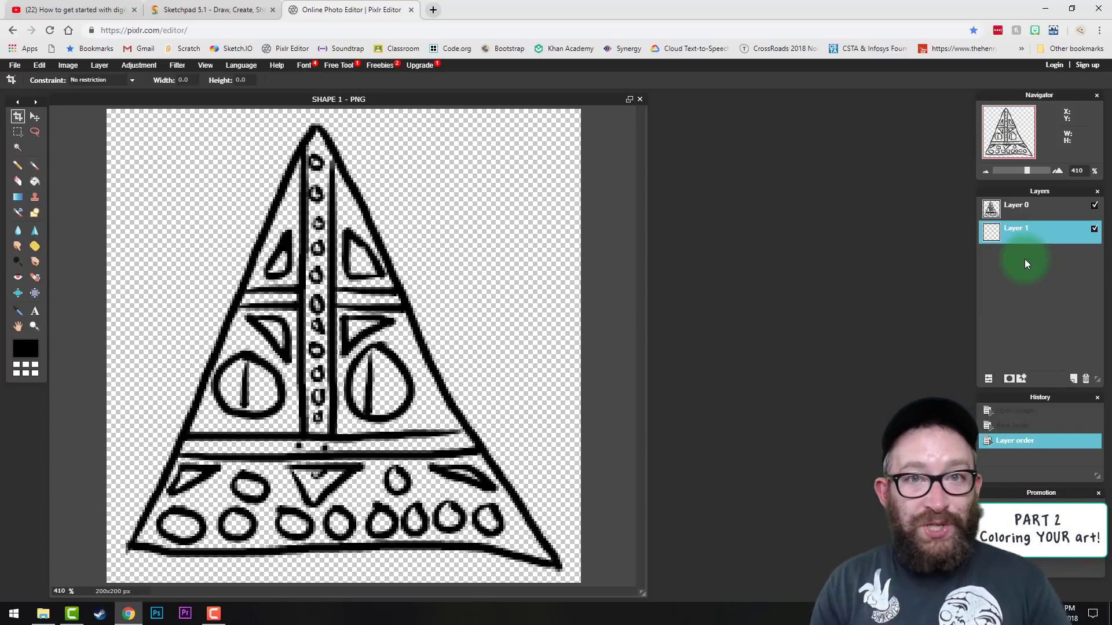
{"action": "mouse_move", "coordinate": [1024, 232]}
{"action": "left_mouse_down"}
{"action": "mouse_move", "coordinate": [1023, 217]}
{"action": "mouse_move", "coordinate": [1021, 228]}
{"action": "left_mouse_up"}
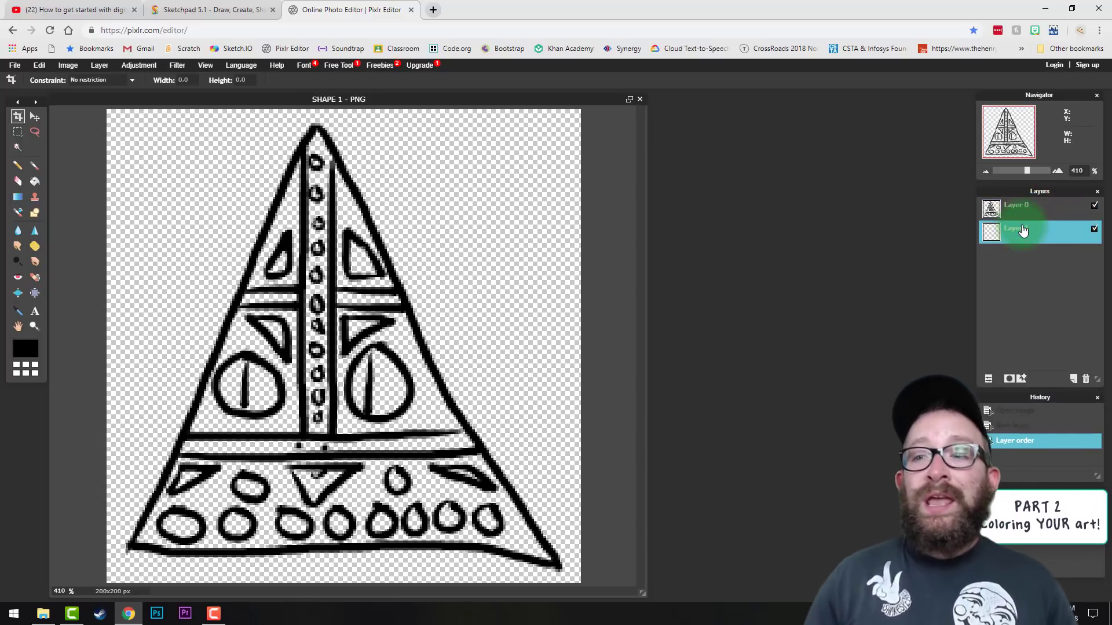
{"action": "left_click", "coordinate": [1007, 210]}
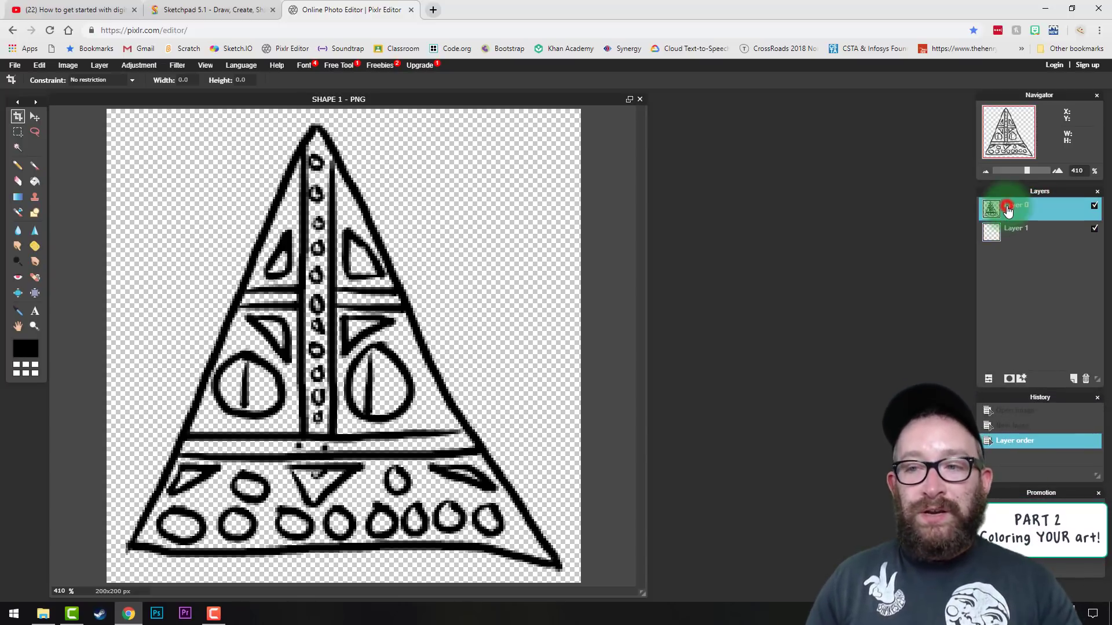
{"action": "left_click", "coordinate": [1017, 235]}
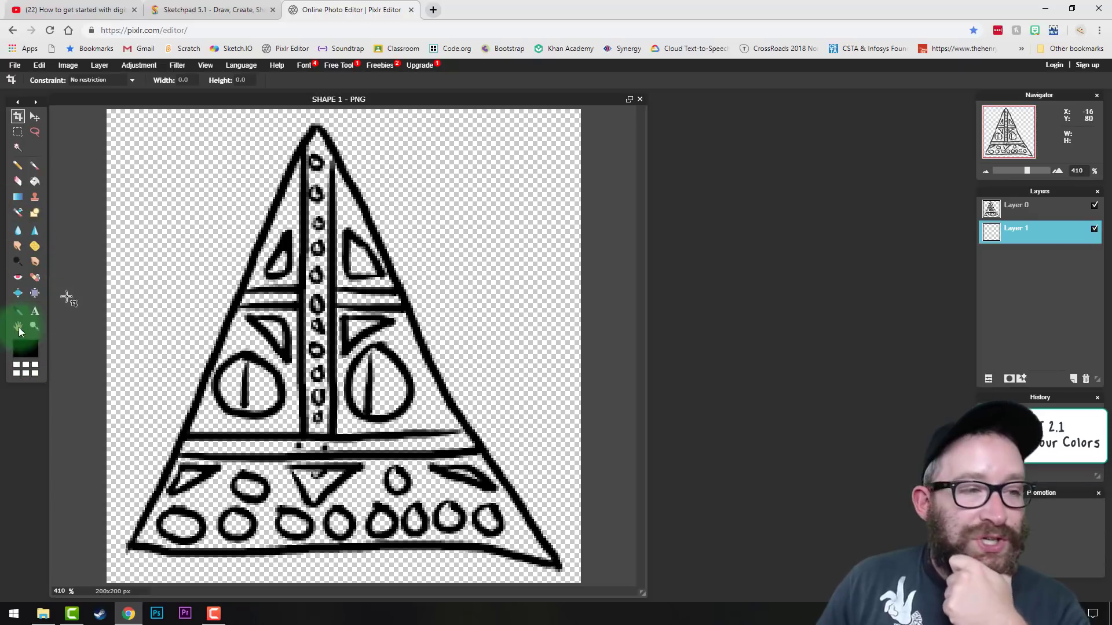
Set the main color to a bright turquoise green and activate the Brush tool.
{"action": "left_click", "coordinate": [34, 360]}
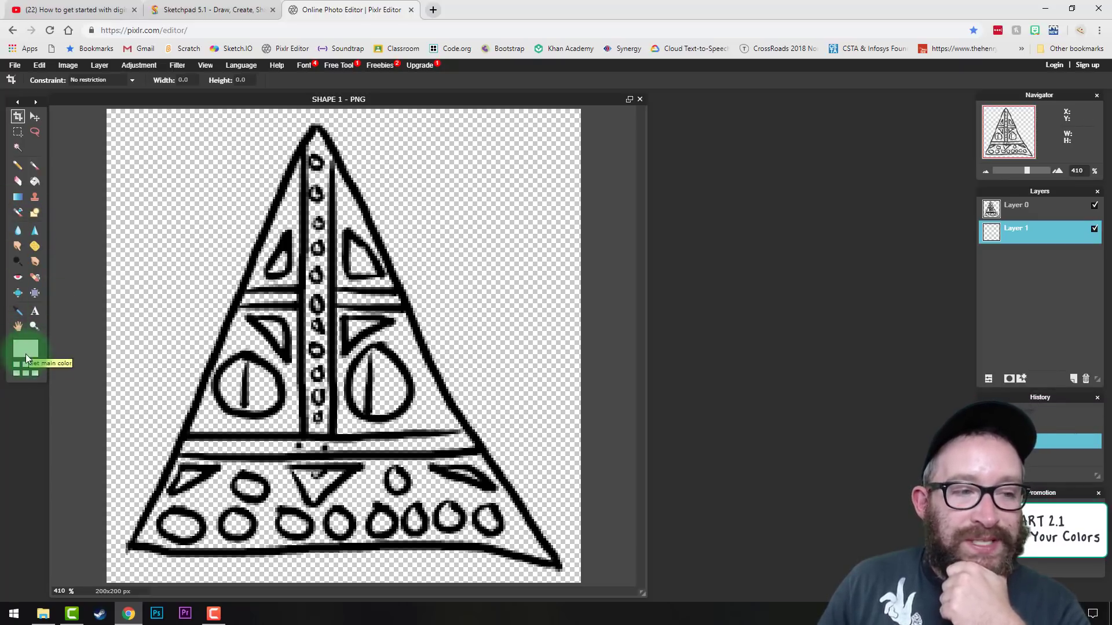
{"action": "left_click", "coordinate": [25, 347]}
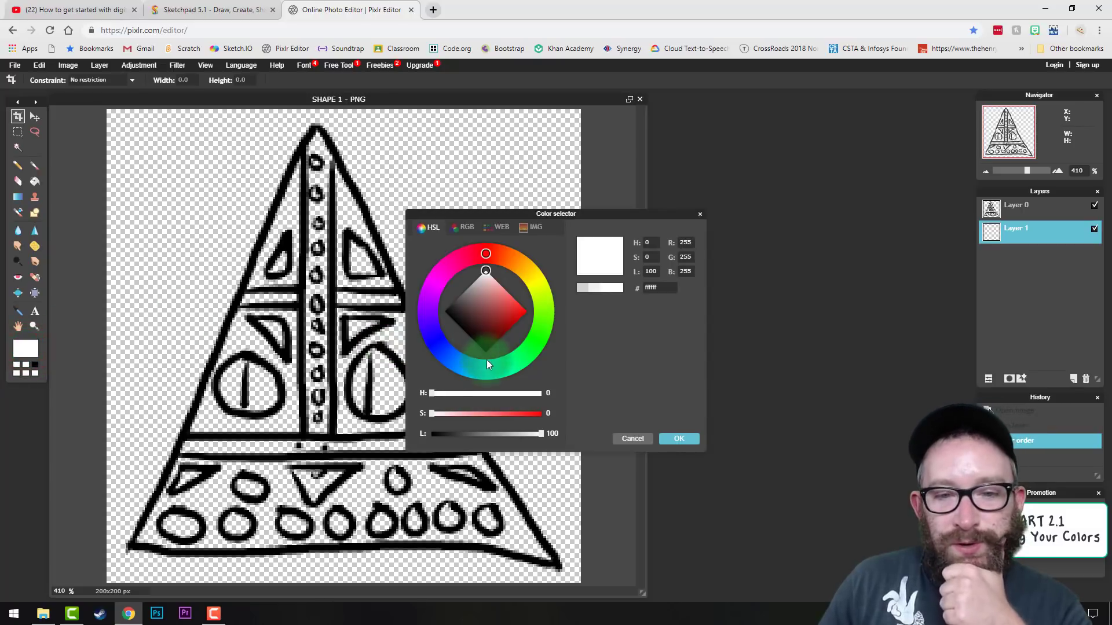
{"action": "left_click_drag", "start_coordinate": [512, 323], "coordinate": [564, 326]}
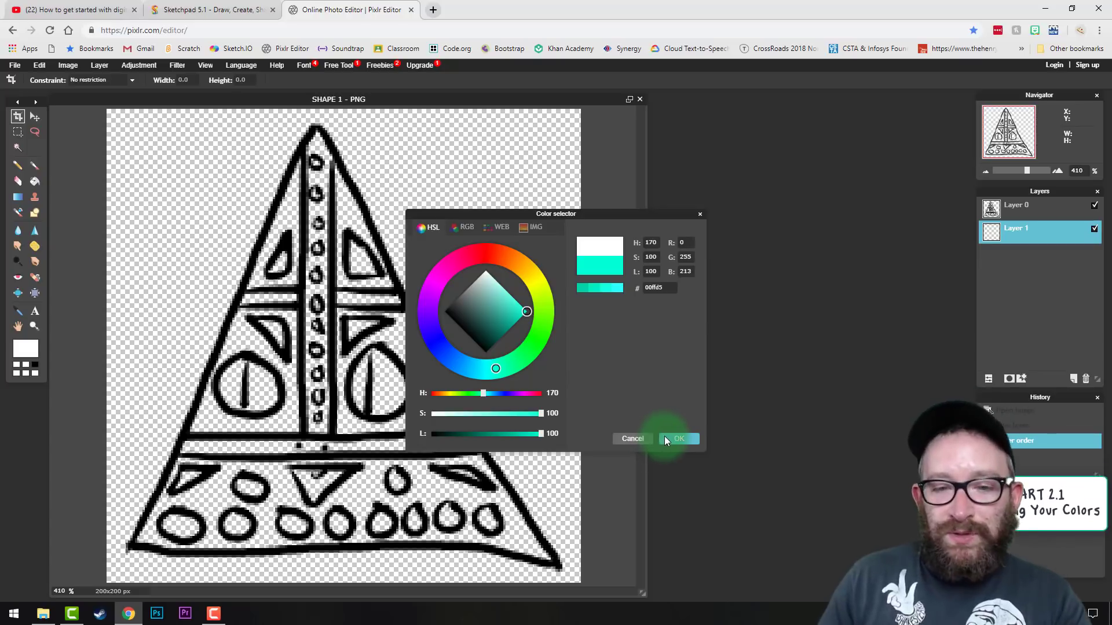
{"action": "left_click_drag", "start_coordinate": [541, 415], "coordinate": [519, 417]}
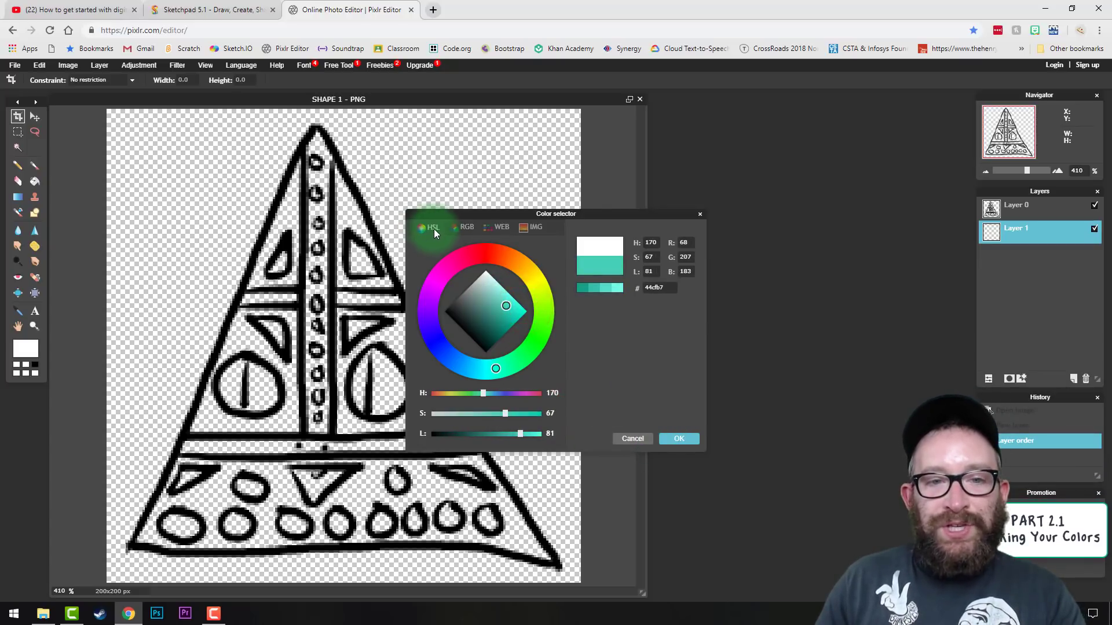
{"action": "mouse_move", "coordinate": [495, 301]}
{"action": "left_mouse_down"}
{"action": "mouse_move", "coordinate": [498, 283]}
{"action": "mouse_move", "coordinate": [527, 313]}
{"action": "left_mouse_up"}
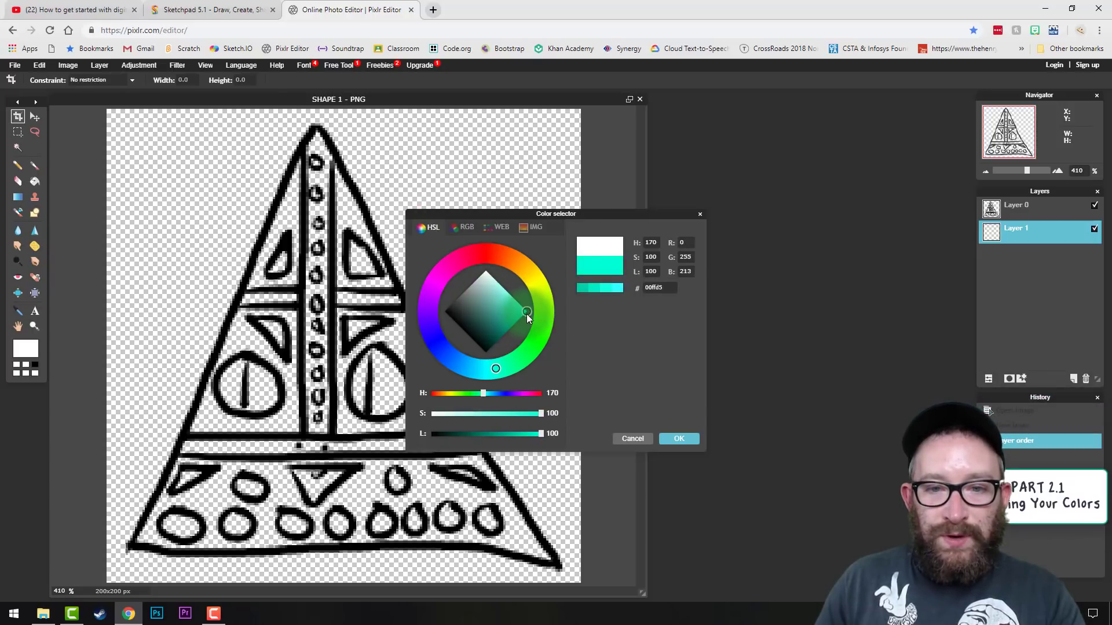
{"action": "mouse_move", "coordinate": [526, 359]}
{"action": "left_mouse_down"}
{"action": "mouse_move", "coordinate": [550, 299]}
{"action": "mouse_move", "coordinate": [506, 368]}
{"action": "left_mouse_up"}
{"action": "left_click", "coordinate": [521, 315]}
{"action": "left_click", "coordinate": [686, 438]}
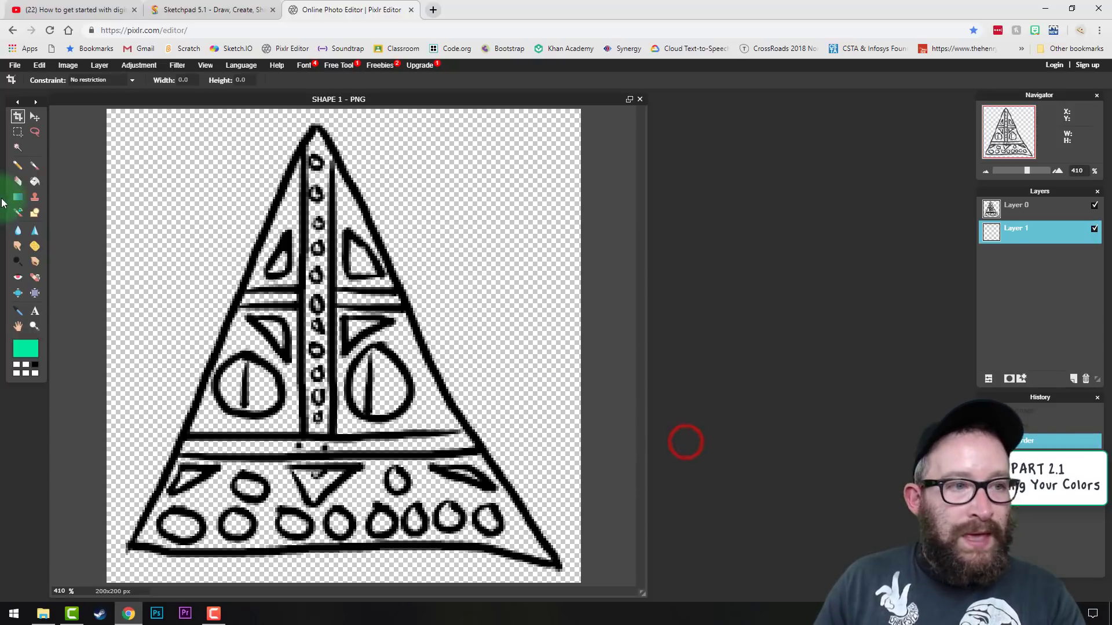
{"action": "left_click", "coordinate": [37, 165]}
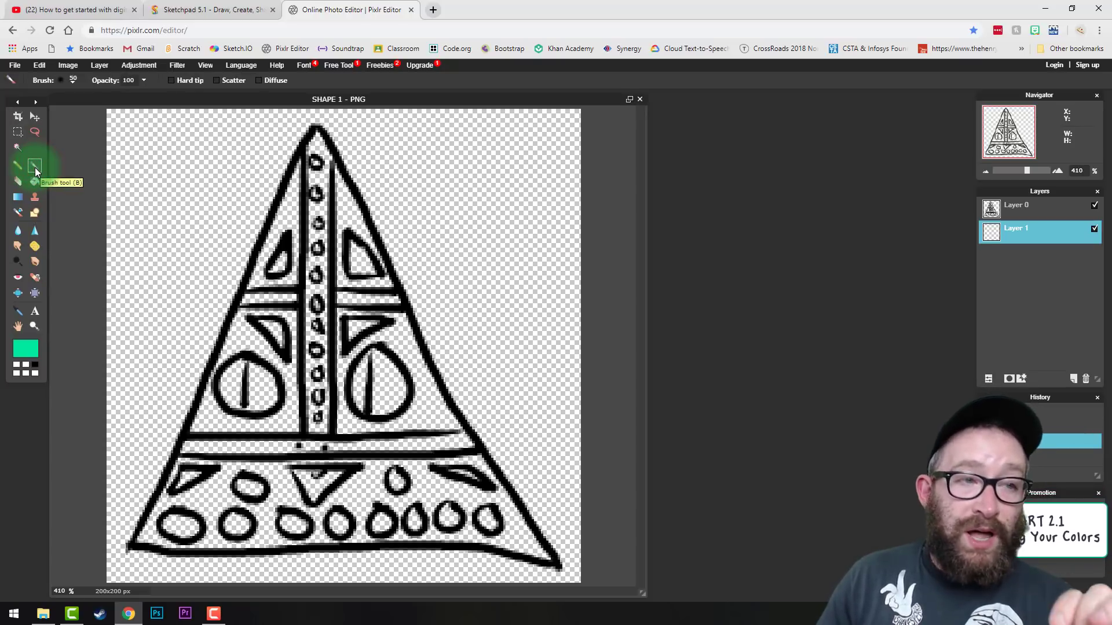
Set the Brush tool to the round 9 px tip with hardness 100.
{"action": "left_click", "coordinate": [18, 181]}
{"action": "left_click", "coordinate": [87, 164]}
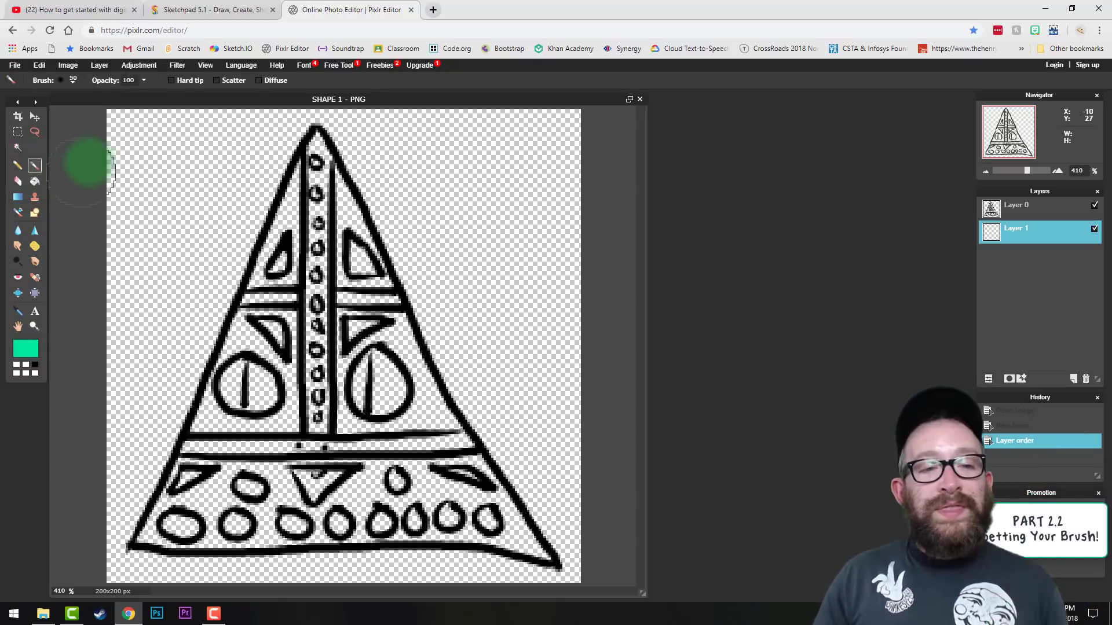
{"action": "left_click", "coordinate": [73, 80]}
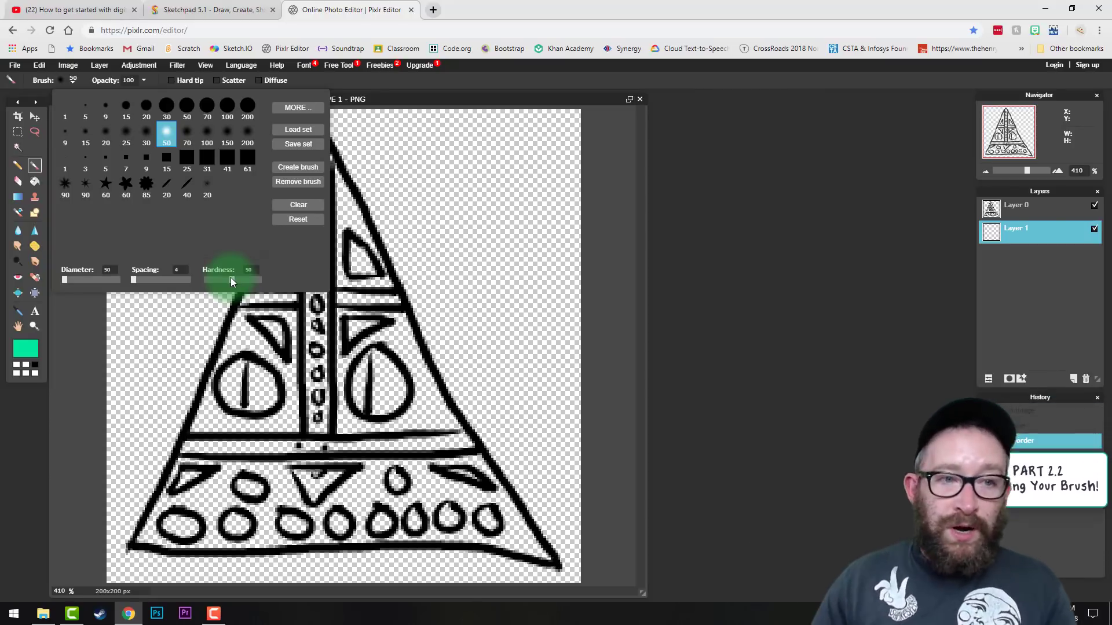
{"action": "left_click_drag", "start_coordinate": [232, 279], "coordinate": [276, 285]}
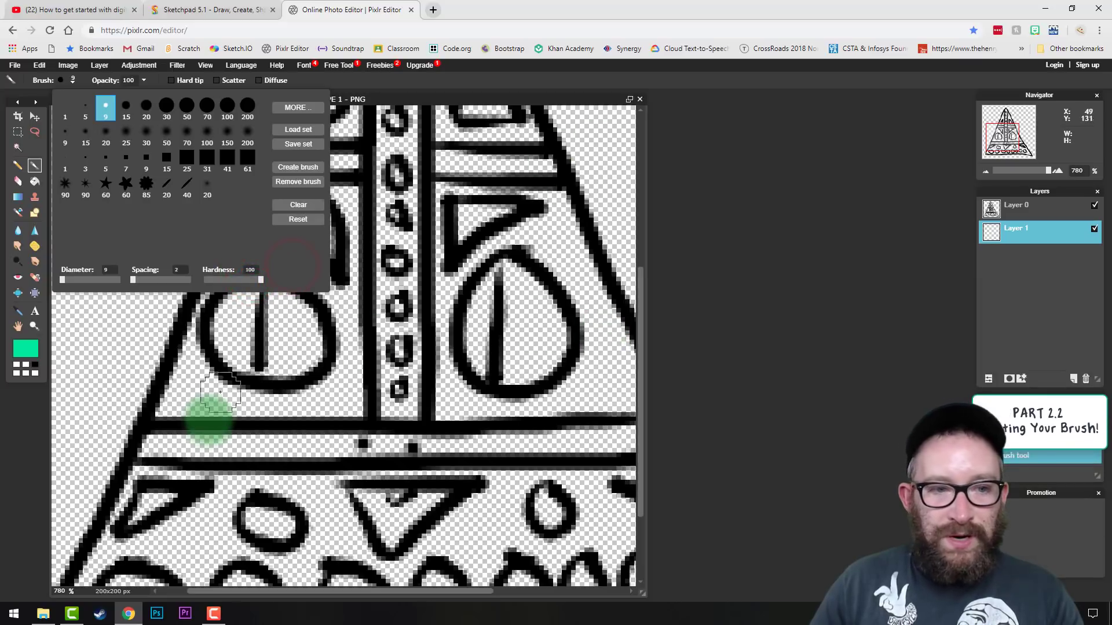
Paint the area beneath the triangle's left eye turquoise, from the outer outline to the central column.
{"action": "left_click", "coordinate": [187, 393]}
{"action": "left_click", "coordinate": [174, 399]}
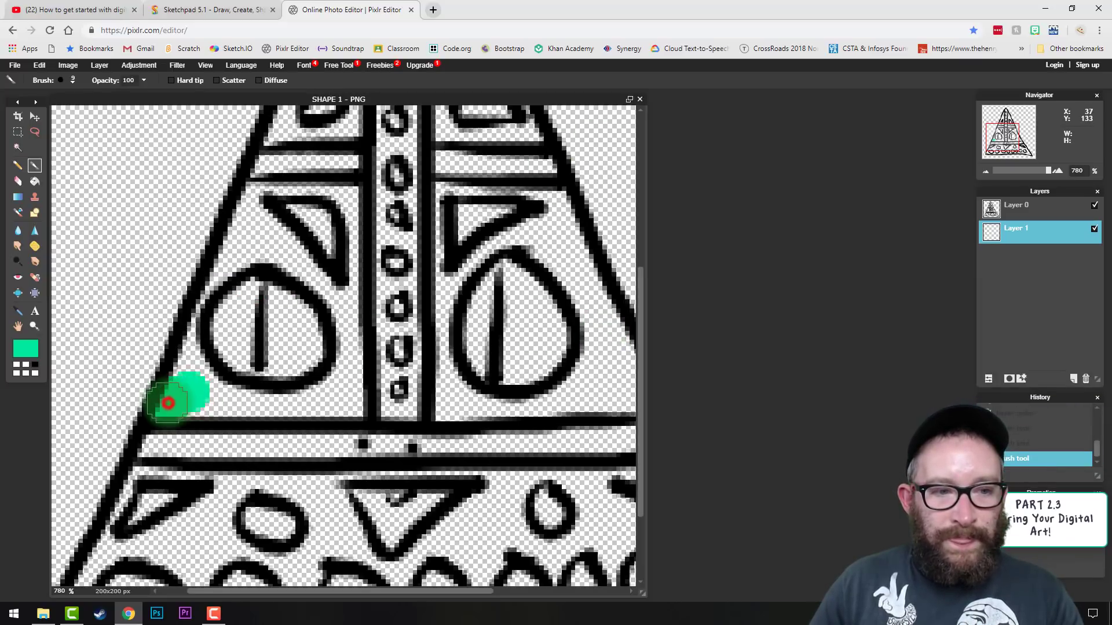
{"action": "left_click", "coordinate": [185, 371]}
{"action": "mouse_move", "coordinate": [188, 366]}
{"action": "left_mouse_down"}
{"action": "mouse_move", "coordinate": [220, 396]}
{"action": "mouse_move", "coordinate": [201, 401]}
{"action": "mouse_move", "coordinate": [346, 401]}
{"action": "mouse_move", "coordinate": [342, 376]}
{"action": "left_mouse_up"}
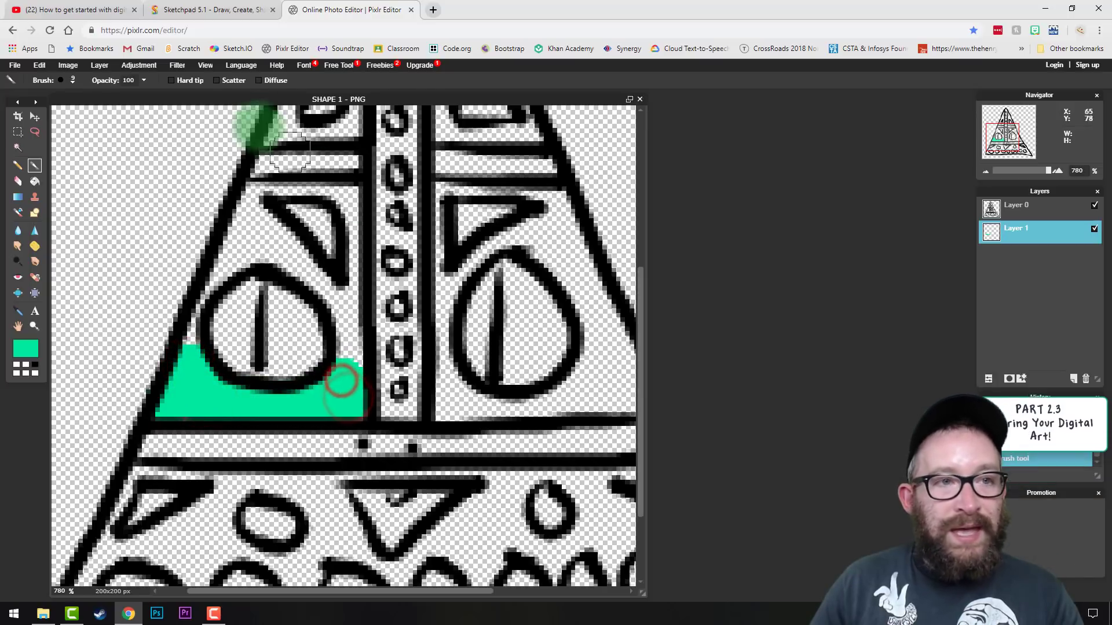
Choose the round 5 px brush tip and paint the rest of the middle section turquoise around both eyes and small triangles.
{"action": "left_click", "coordinate": [74, 80]}
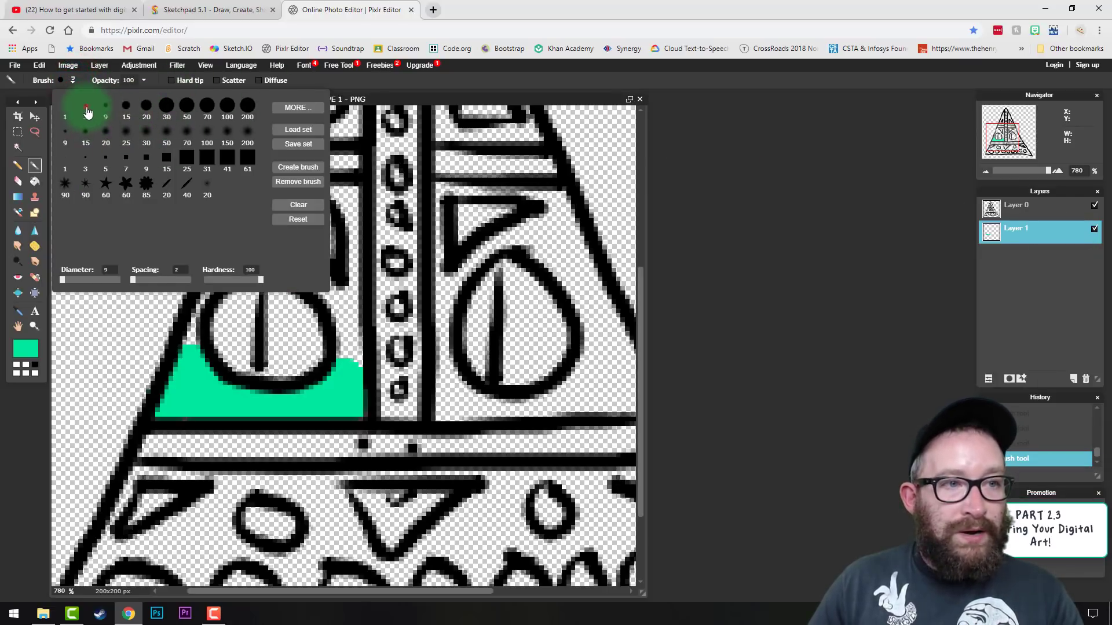
{"action": "left_click", "coordinate": [347, 348]}
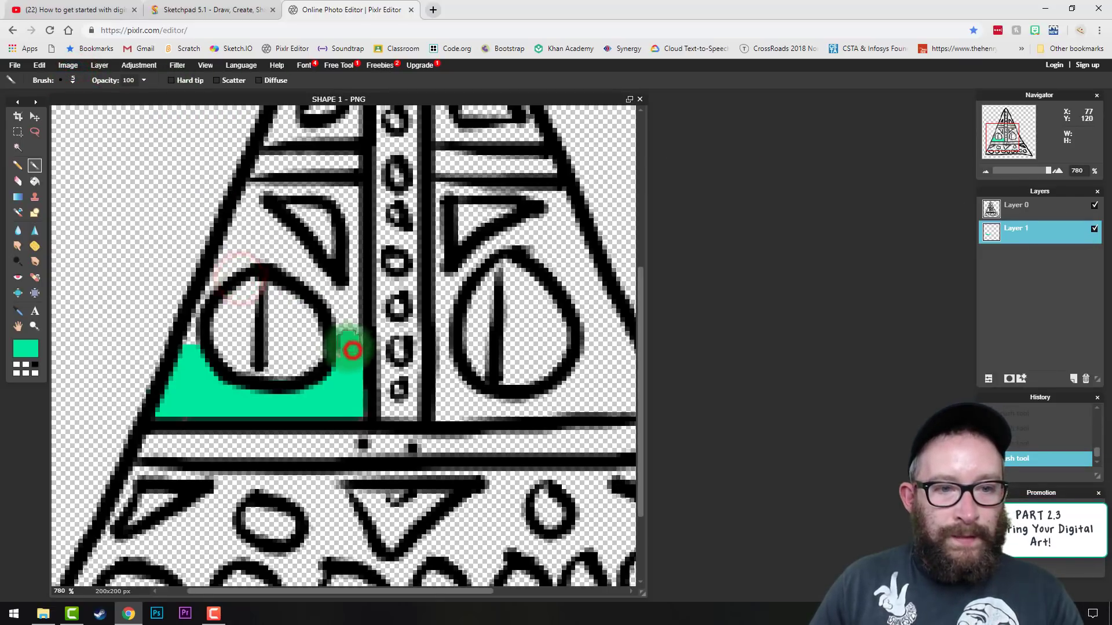
{"action": "mouse_move", "coordinate": [310, 307]}
{"action": "left_mouse_down"}
{"action": "mouse_move", "coordinate": [255, 231]}
{"action": "mouse_move", "coordinate": [353, 284]}
{"action": "mouse_move", "coordinate": [268, 179]}
{"action": "mouse_move", "coordinate": [523, 238]}
{"action": "mouse_move", "coordinate": [454, 179]}
{"action": "mouse_move", "coordinate": [603, 325]}
{"action": "left_mouse_up"}
{"action": "scroll", "coordinate": [434, 273], "scroll_direction": "down", "scroll_amount": 3}
{"action": "scroll", "coordinate": [435, 273], "scroll_direction": "right", "scroll_amount": 3}
{"action": "mouse_move", "coordinate": [435, 273]}
{"action": "left_mouse_down"}
{"action": "mouse_move", "coordinate": [297, 305]}
{"action": "mouse_move", "coordinate": [339, 313]}
{"action": "mouse_move", "coordinate": [294, 316]}
{"action": "mouse_move", "coordinate": [448, 313]}
{"action": "left_mouse_up"}
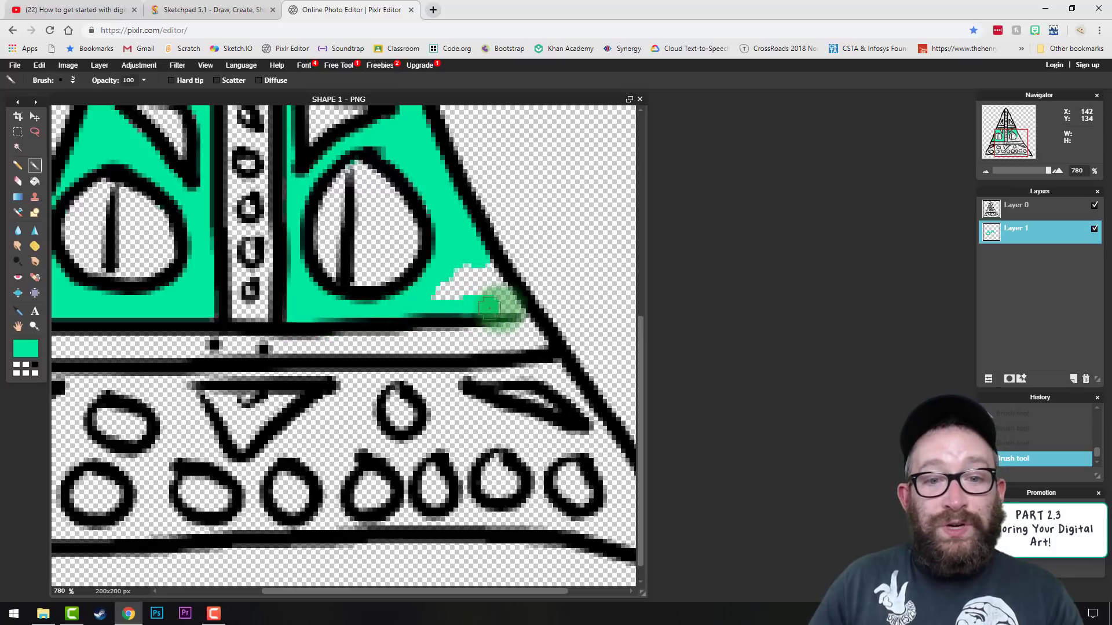
{"action": "mouse_move", "coordinate": [516, 307]}
{"action": "left_mouse_down"}
{"action": "mouse_move", "coordinate": [483, 260]}
{"action": "mouse_move", "coordinate": [489, 296]}
{"action": "mouse_move", "coordinate": [473, 269]}
{"action": "mouse_move", "coordinate": [423, 293]}
{"action": "left_mouse_up"}
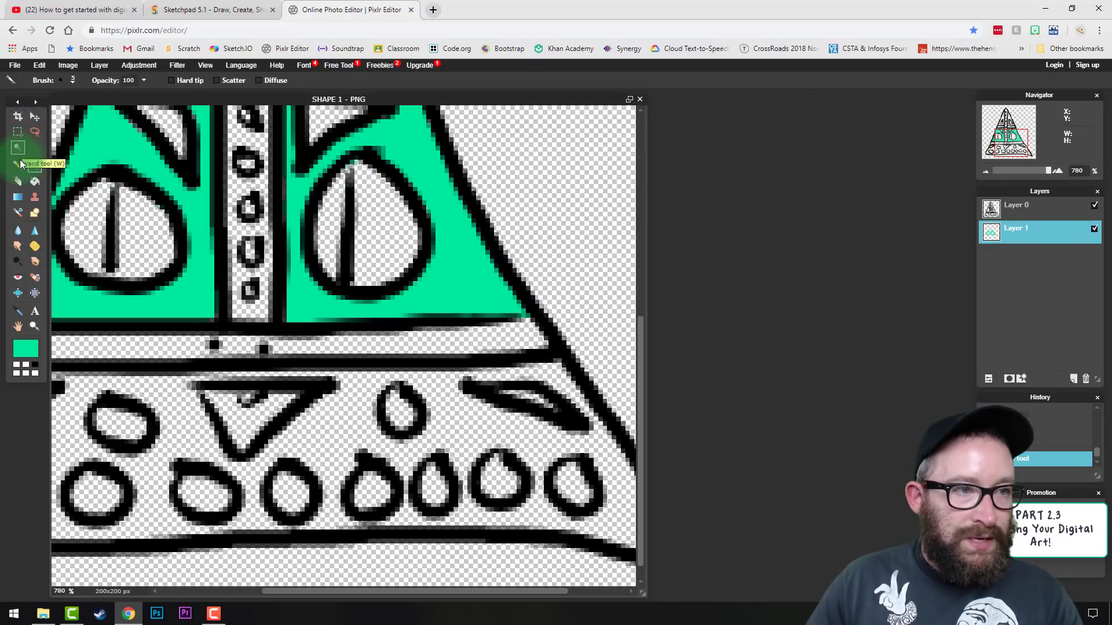
Activate the Eraser with the round 9 px tip at hardness 100 and erase stray turquoise inside the two eyes.
{"action": "left_click", "coordinate": [73, 80]}
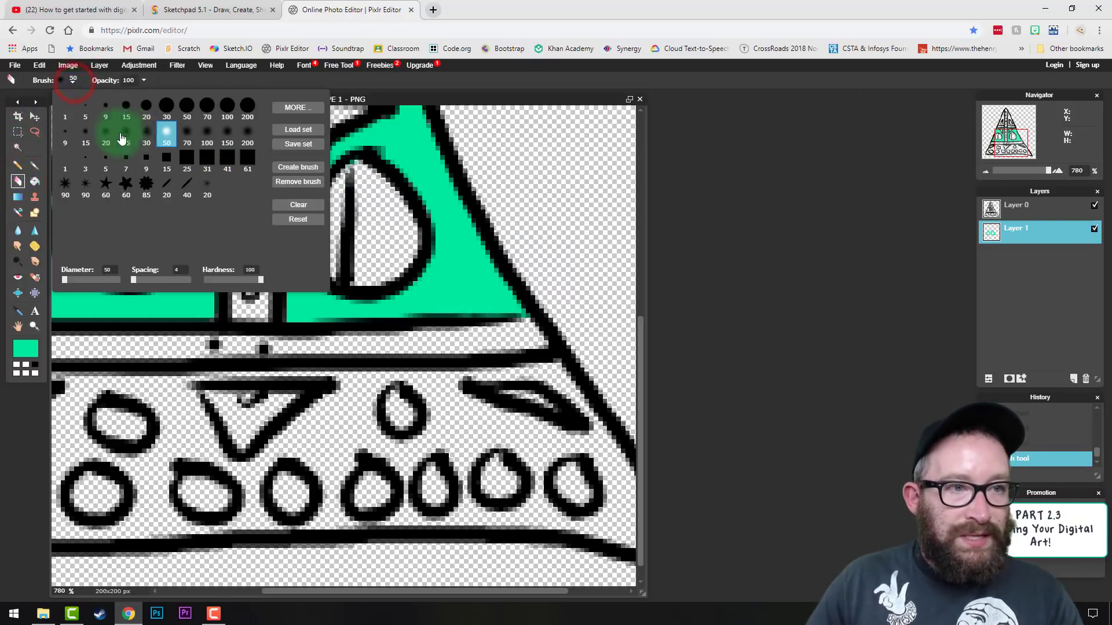
{"action": "left_click", "coordinate": [125, 108]}
{"action": "left_click", "coordinate": [261, 279]}
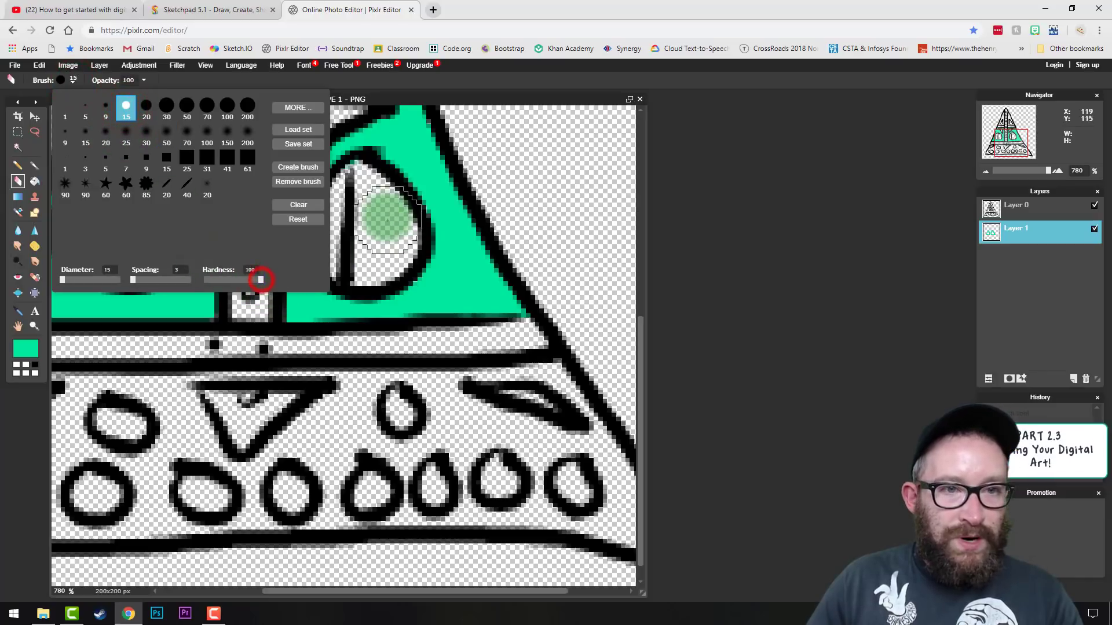
{"action": "left_click", "coordinate": [106, 106]}
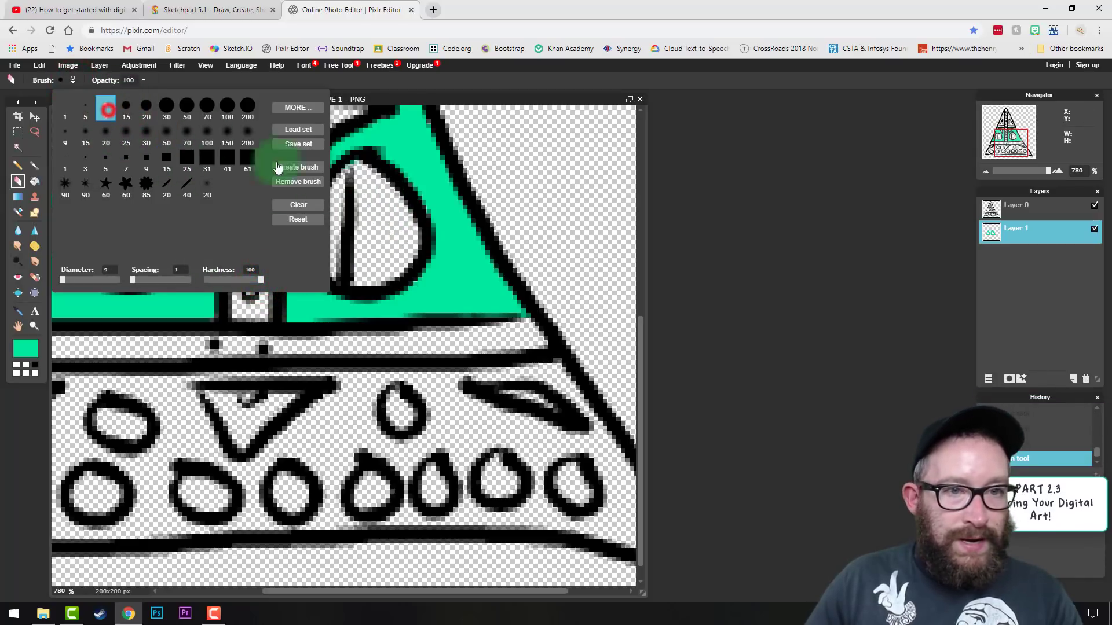
{"action": "left_click", "coordinate": [356, 174]}
{"action": "left_click", "coordinate": [148, 220]}
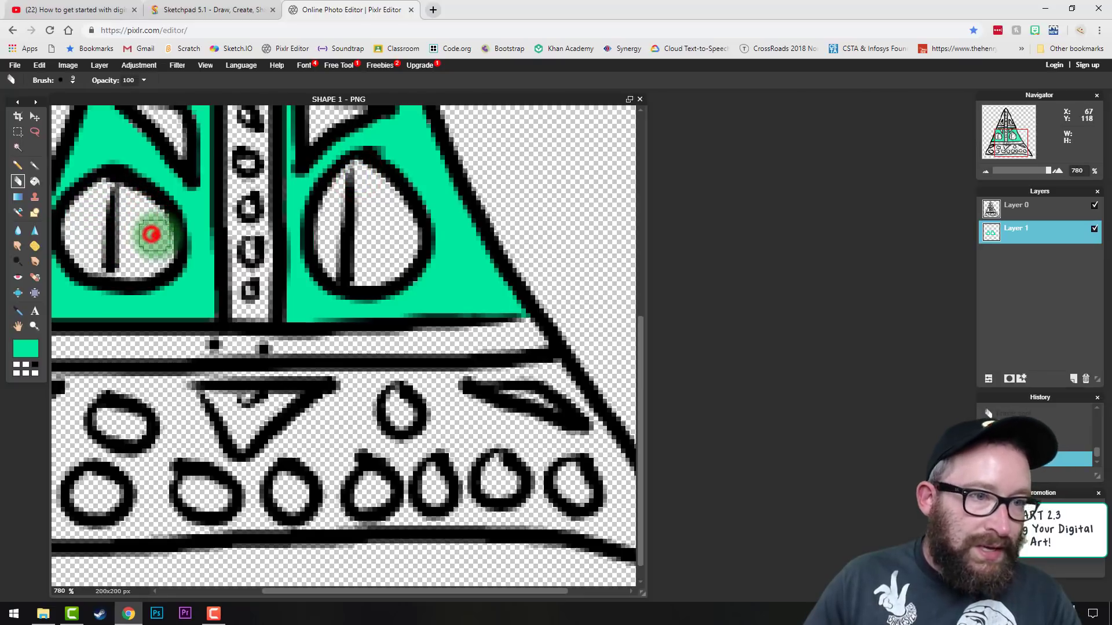
Try erasing paint at the upper edge of the right eye with a smaller tip, and undo the last erasure.
{"action": "left_click", "coordinate": [72, 79]}
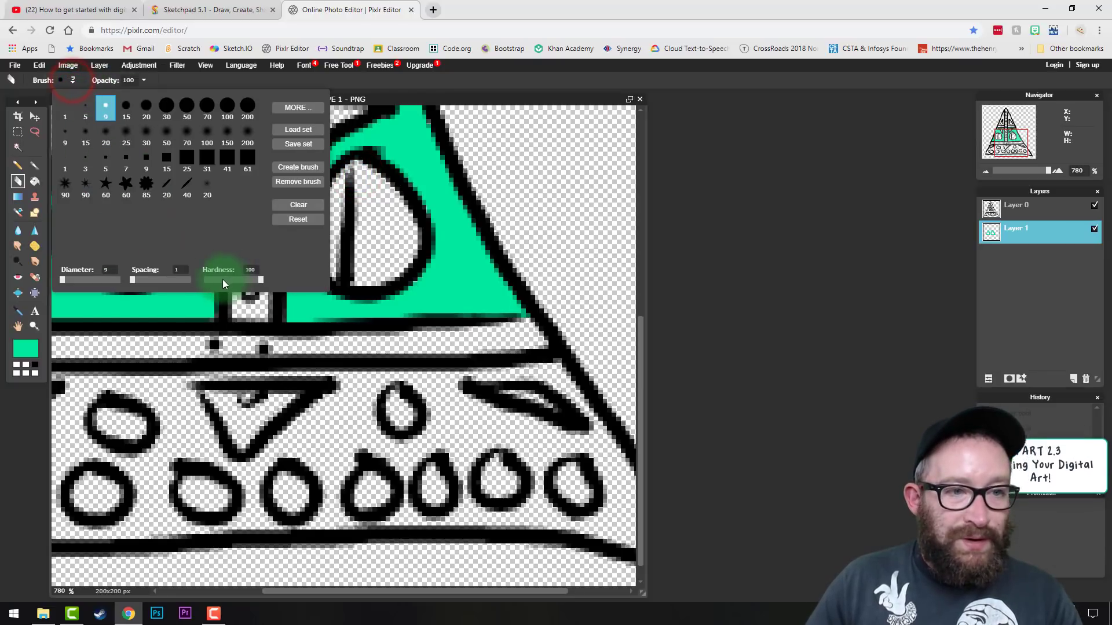
{"action": "left_click", "coordinate": [405, 168]}
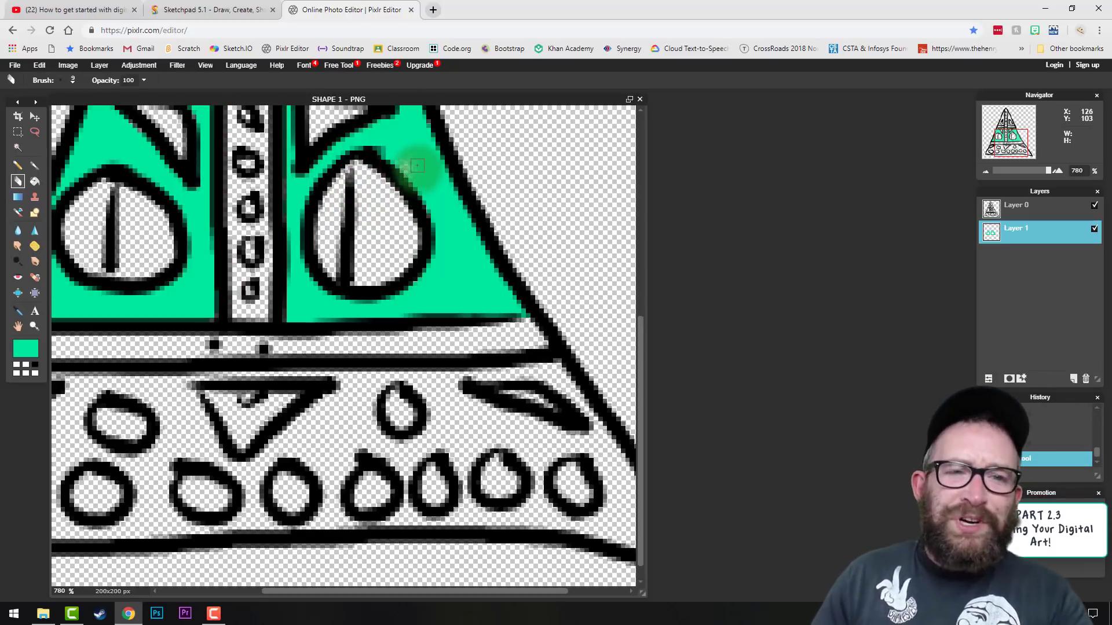
{"action": "left_click_drag", "start_coordinate": [417, 166], "coordinate": [410, 170]}
{"action": "key", "text": "ctrl+z"}
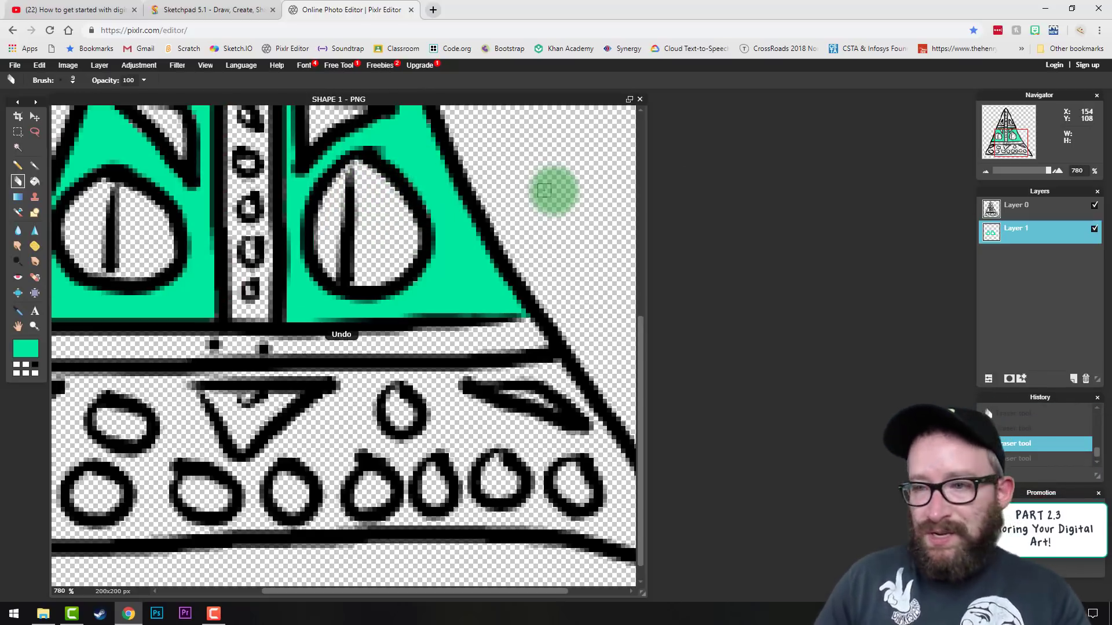
Hide the turquoise color layer and show it again to compare the drawing with and without color.
{"action": "left_click_drag", "start_coordinate": [1048, 171], "coordinate": [1041, 173]}
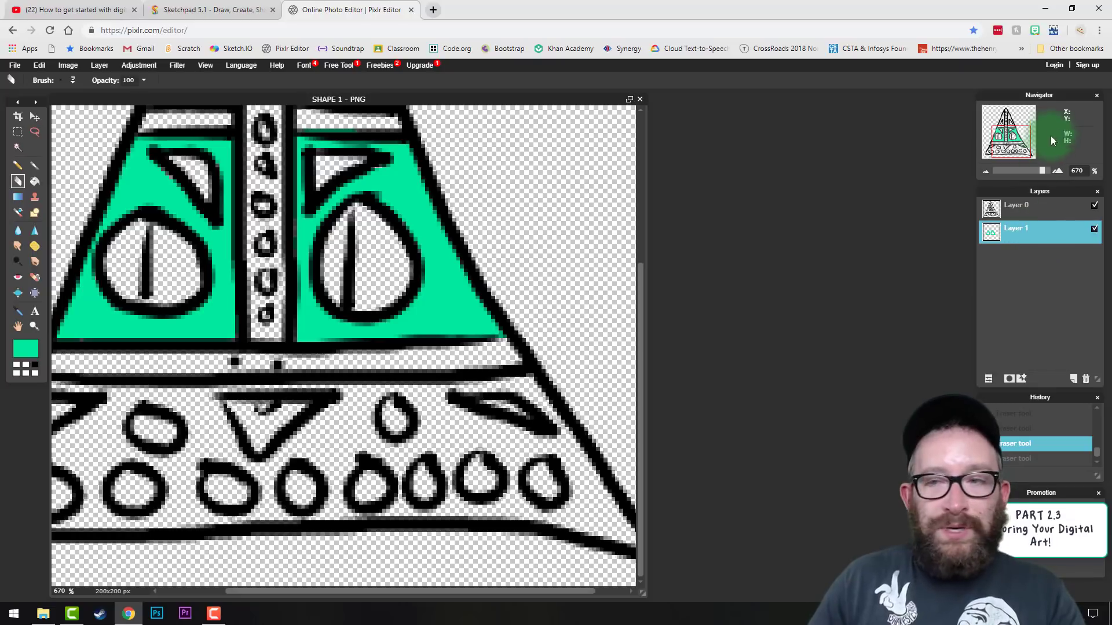
{"action": "mouse_move", "coordinate": [1012, 133]}
{"action": "left_mouse_down"}
{"action": "mouse_move", "coordinate": [1005, 114]}
{"action": "mouse_move", "coordinate": [1006, 127]}
{"action": "left_mouse_up"}
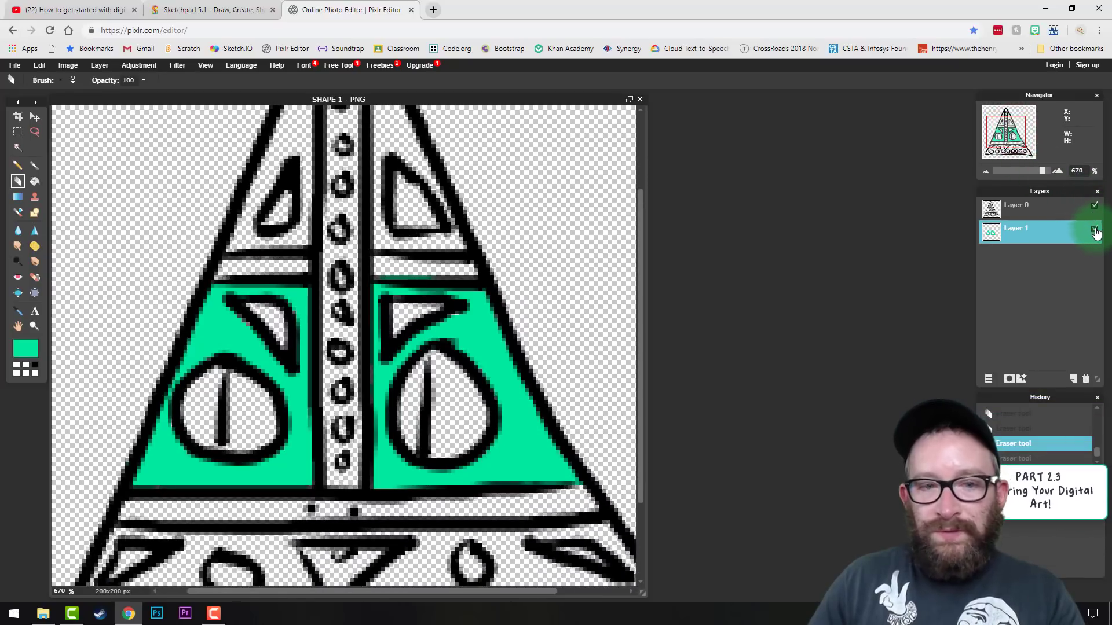
{"action": "left_click", "coordinate": [1095, 230]}
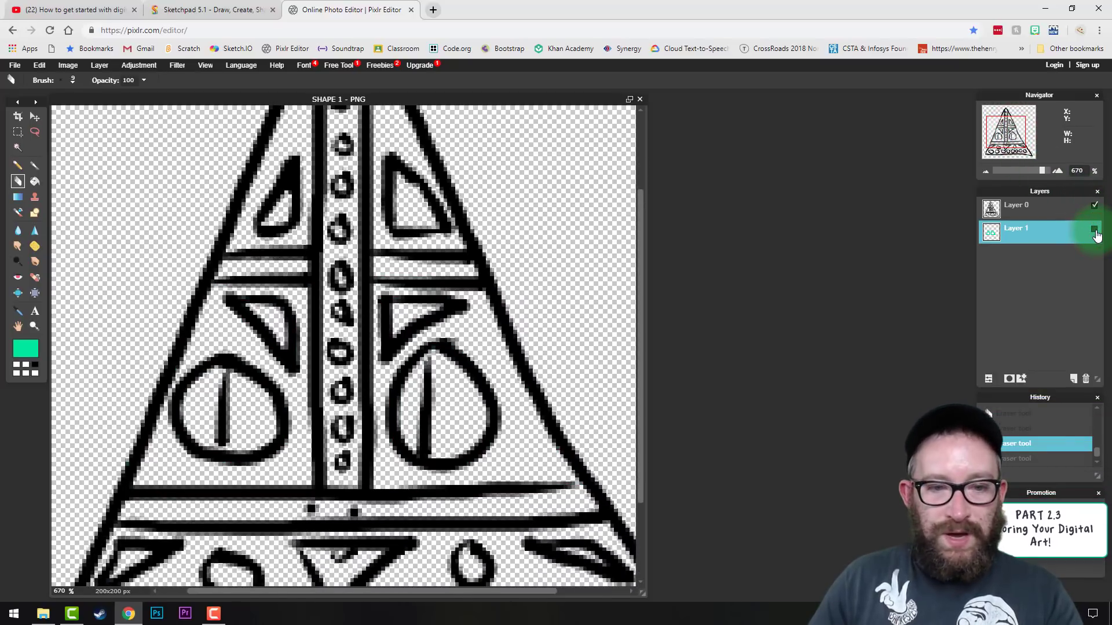
{"action": "left_click", "coordinate": [1095, 230]}
Try shifting the turquoise layer to orange with a Hue & Saturation adjustment, and undo it.
{"action": "left_click", "coordinate": [153, 66]}
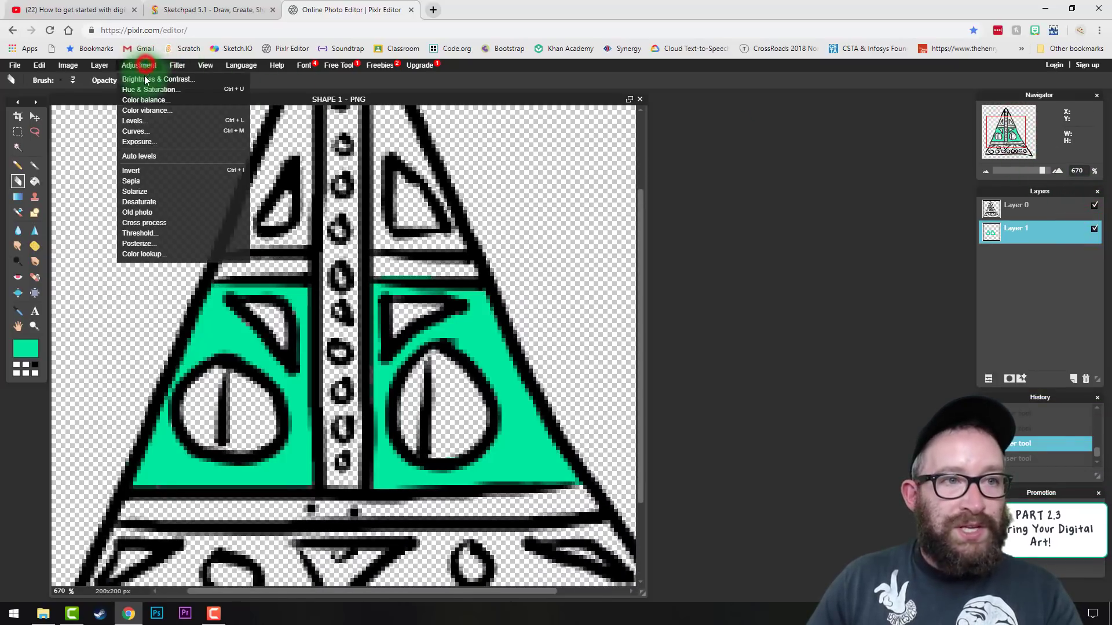
{"action": "left_click", "coordinate": [144, 91]}
{"action": "left_click_drag", "start_coordinate": [527, 265], "coordinate": [718, 245]}
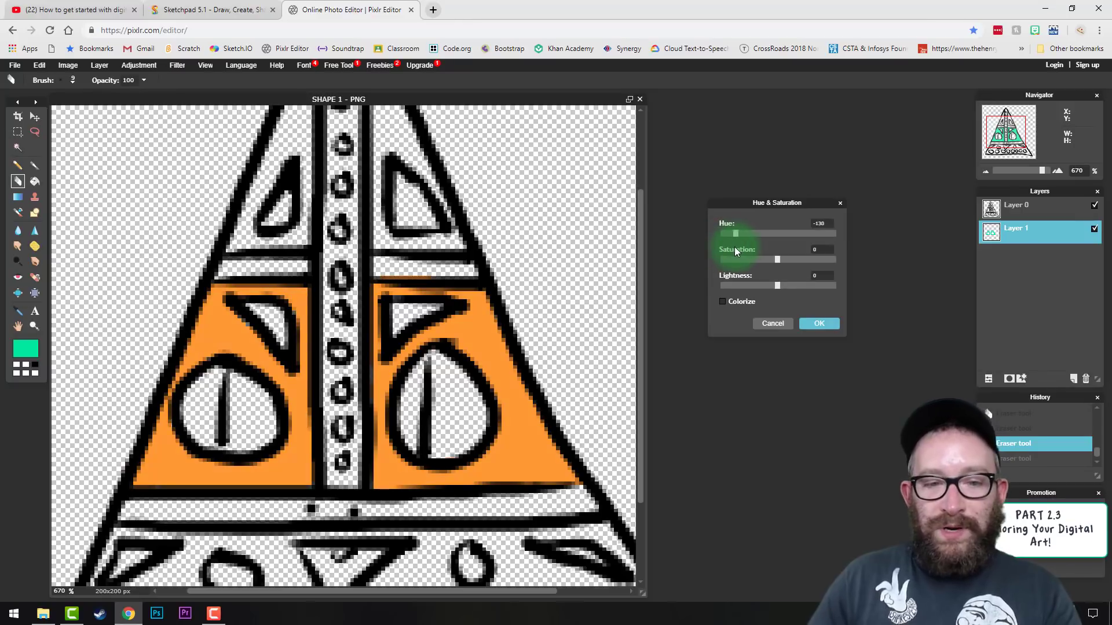
{"action": "left_click", "coordinate": [818, 323]}
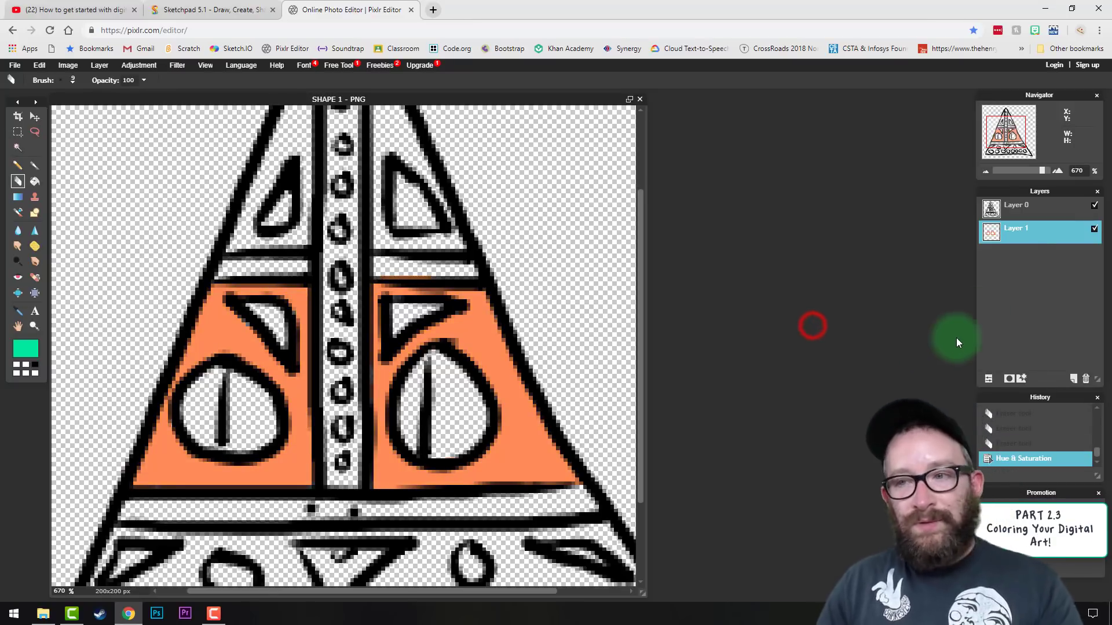
{"action": "key", "text": "ctrl+z"}
Try a short turquoise brush stroke near the triangle's tip on the line drawing's layer, Layer 0, and undo it.
{"action": "left_click", "coordinate": [1028, 213]}
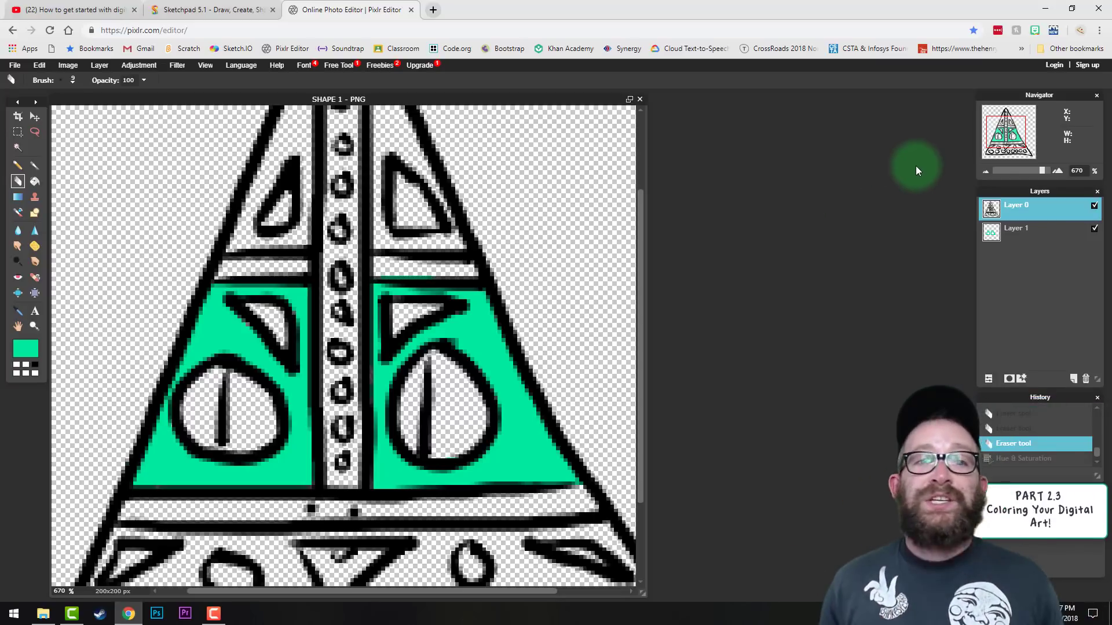
{"action": "left_click_drag", "start_coordinate": [1042, 171], "coordinate": [1024, 171]}
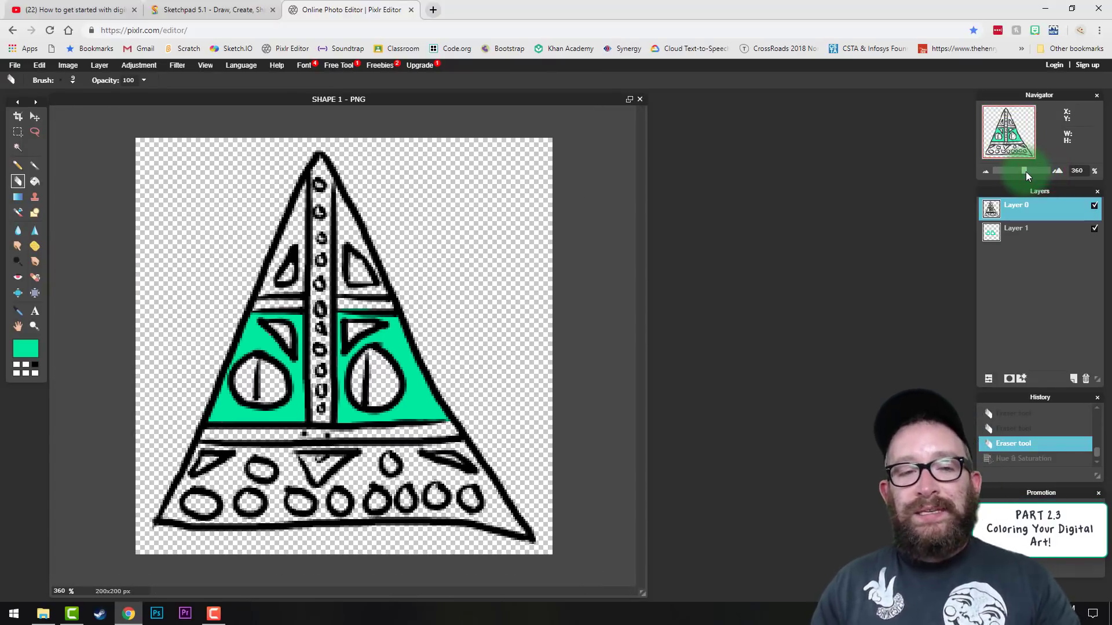
{"action": "left_click_drag", "start_coordinate": [1026, 172], "coordinate": [1009, 123]}
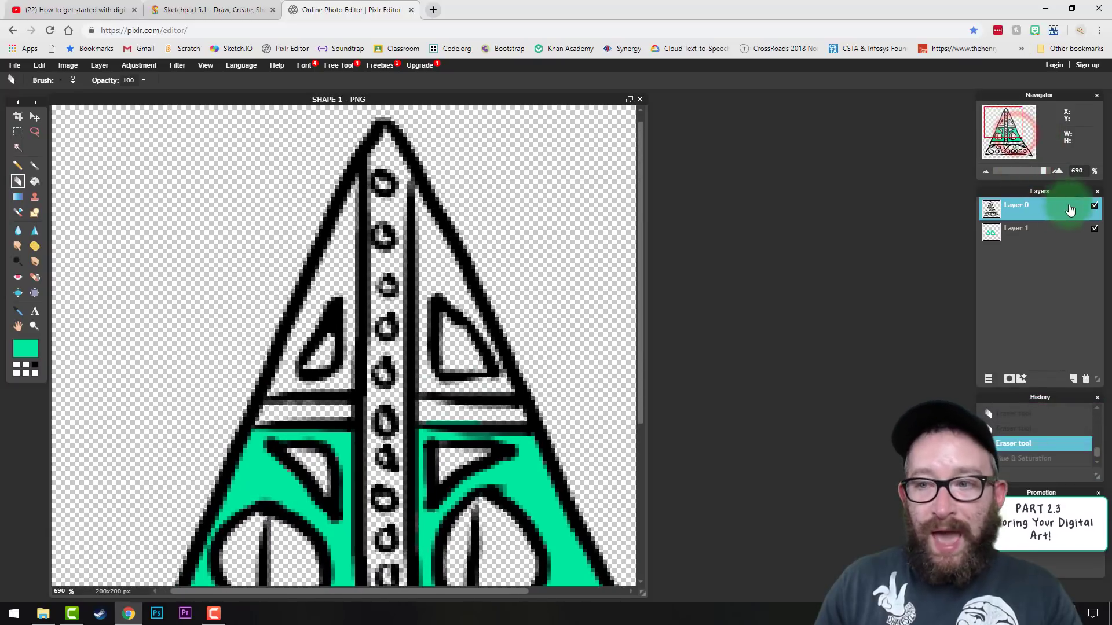
{"action": "left_click", "coordinate": [1017, 230]}
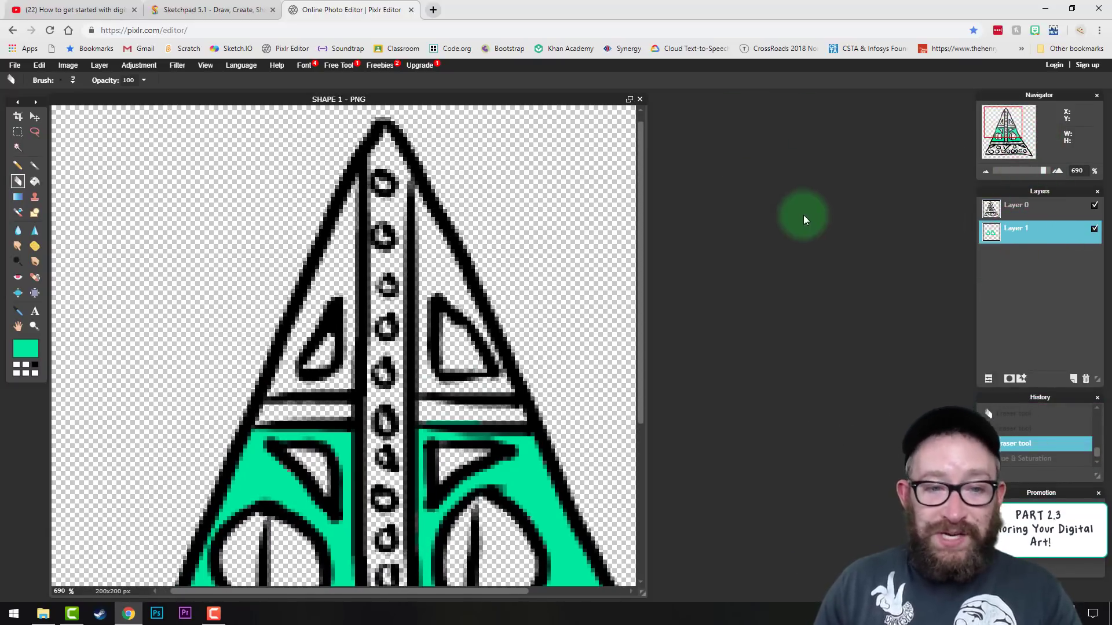
{"action": "left_click", "coordinate": [997, 208]}
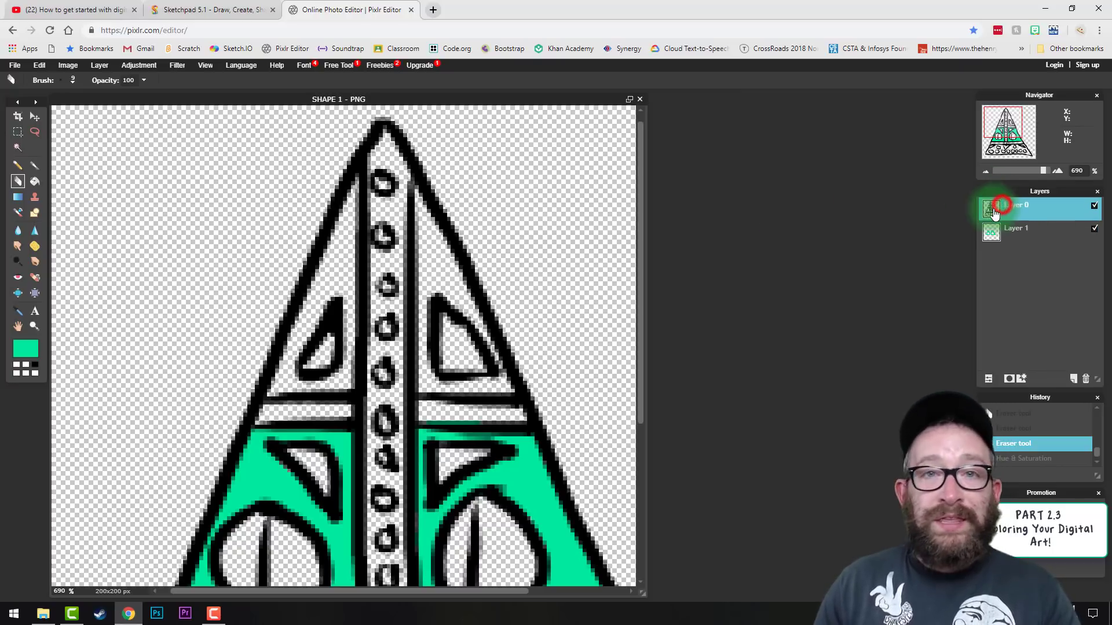
{"action": "left_click", "coordinate": [35, 165]}
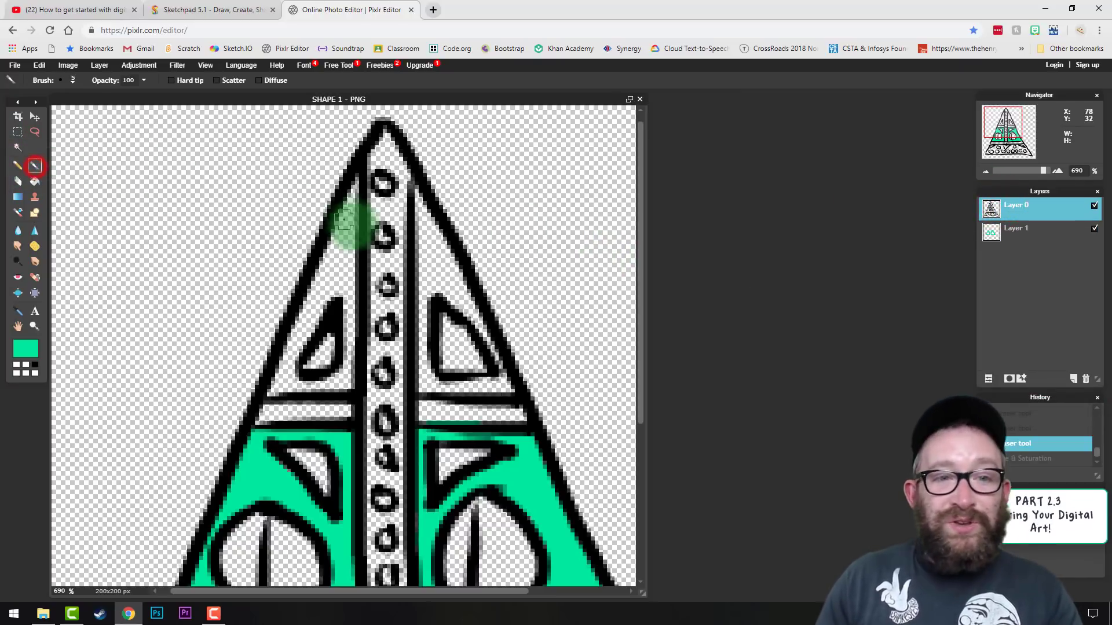
{"action": "left_click_drag", "start_coordinate": [353, 198], "coordinate": [352, 184]}
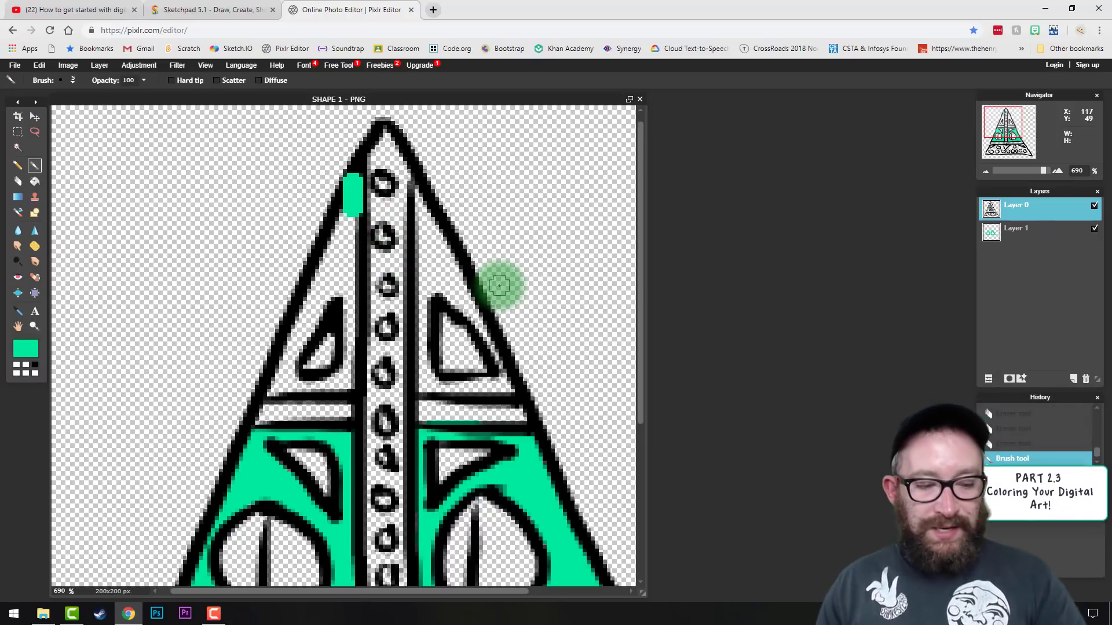
{"action": "key", "text": "ctrl+z"}
On Layer 1, paint the triangle's upper section and base turquoise around the small shapes and circles.
{"action": "left_click", "coordinate": [1001, 232]}
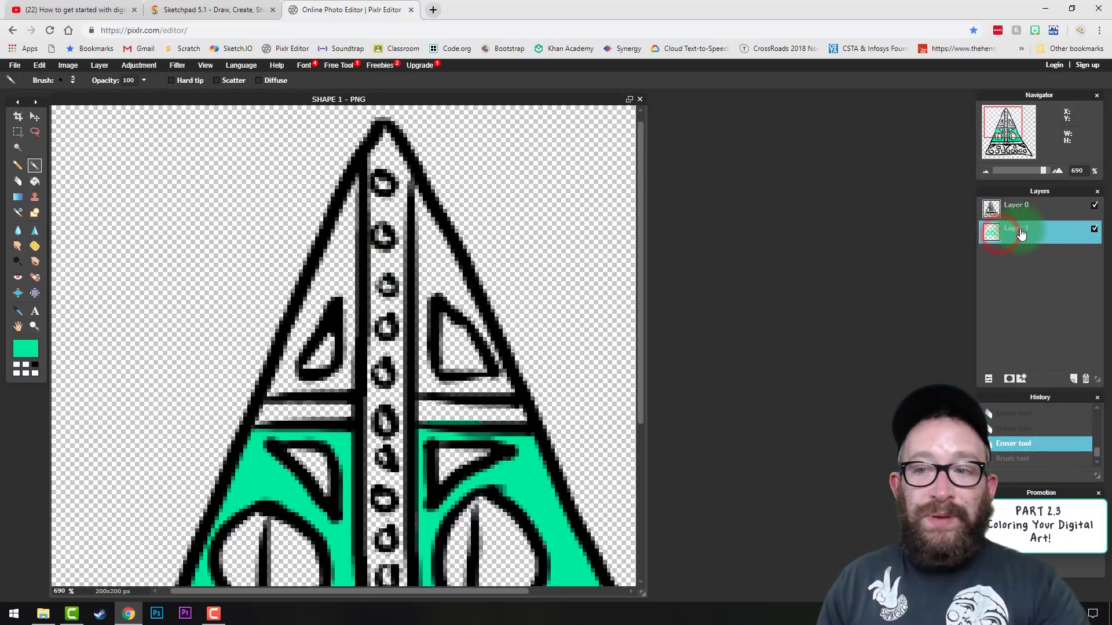
{"action": "left_click_drag", "start_coordinate": [341, 296], "coordinate": [336, 289]}
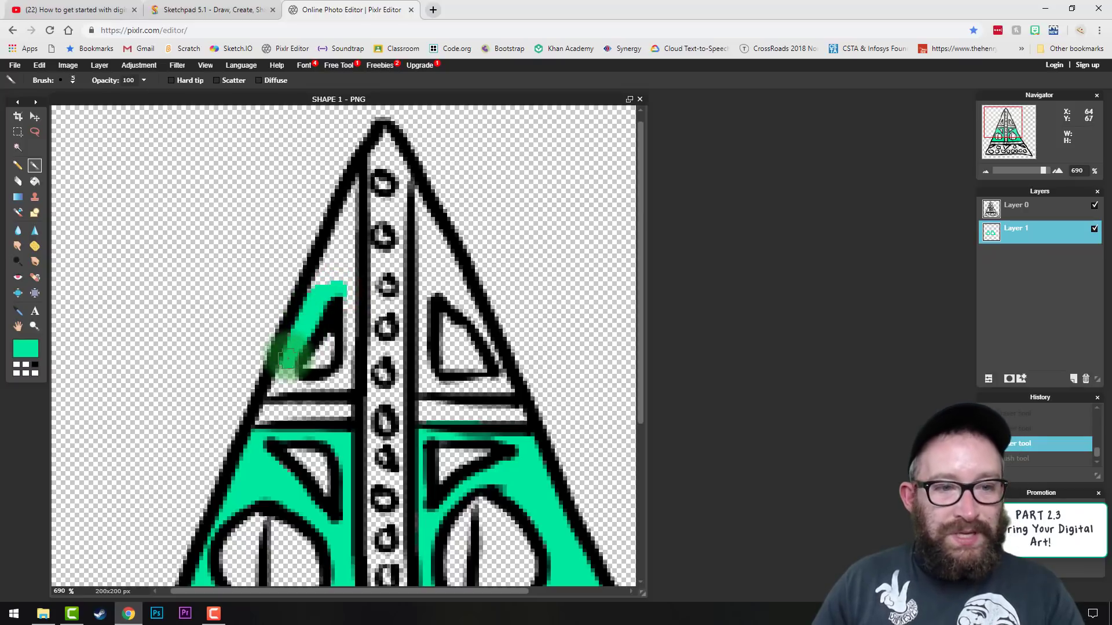
{"action": "mouse_move", "coordinate": [285, 373]}
{"action": "left_mouse_down"}
{"action": "mouse_move", "coordinate": [347, 380]}
{"action": "mouse_move", "coordinate": [336, 380]}
{"action": "mouse_move", "coordinate": [335, 287]}
{"action": "mouse_move", "coordinate": [422, 194]}
{"action": "left_mouse_up"}
{"action": "scroll", "coordinate": [423, 194], "scroll_direction": "down", "scroll_amount": 5}
{"action": "mouse_move", "coordinate": [186, 459]}
{"action": "left_mouse_down"}
{"action": "mouse_move", "coordinate": [214, 499]}
{"action": "mouse_move", "coordinate": [325, 440]}
{"action": "mouse_move", "coordinate": [417, 498]}
{"action": "mouse_move", "coordinate": [509, 463]}
{"action": "left_mouse_up"}
{"action": "scroll", "coordinate": [405, 464], "scroll_direction": "right", "scroll_amount": 5}
{"action": "mouse_move", "coordinate": [300, 385]}
{"action": "left_mouse_down"}
{"action": "mouse_move", "coordinate": [350, 445]}
{"action": "mouse_move", "coordinate": [440, 446]}
{"action": "left_mouse_up"}
{"action": "scroll", "coordinate": [348, 348], "scroll_direction": "up", "scroll_amount": 5}
Set the main color to pink, add a new layer and paint the insides of the small triangles.
{"action": "left_click", "coordinate": [26, 348]}
{"action": "left_click", "coordinate": [688, 166]}
{"action": "left_click", "coordinate": [897, 348]}
{"action": "left_click", "coordinate": [1073, 378]}
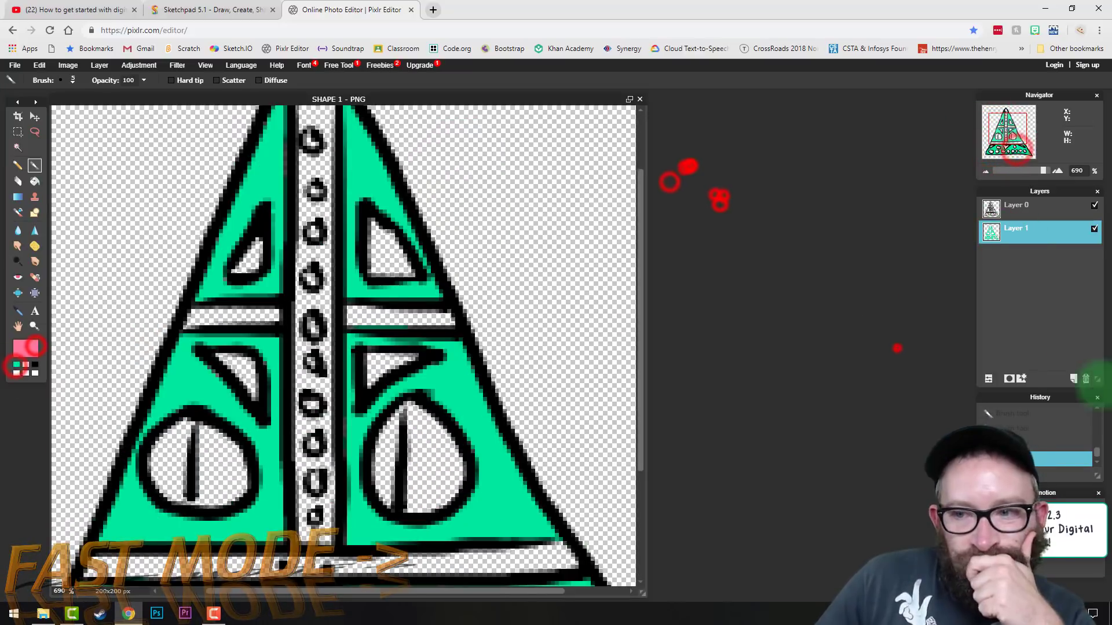
{"action": "left_click_drag", "start_coordinate": [220, 360], "coordinate": [255, 388]}
{"action": "left_click_drag", "start_coordinate": [376, 359], "coordinate": [381, 246]}
{"action": "scroll", "coordinate": [381, 246], "scroll_direction": "down", "scroll_amount": 5}
{"action": "left_click_drag", "start_coordinate": [232, 463], "coordinate": [371, 451]}
Set the main color to yellow, add a new layer and paint the insides of both eyes.
{"action": "left_click", "coordinate": [26, 348]}
{"action": "left_click", "coordinate": [1072, 379]}
{"action": "left_click_drag", "start_coordinate": [498, 509], "coordinate": [522, 550]}
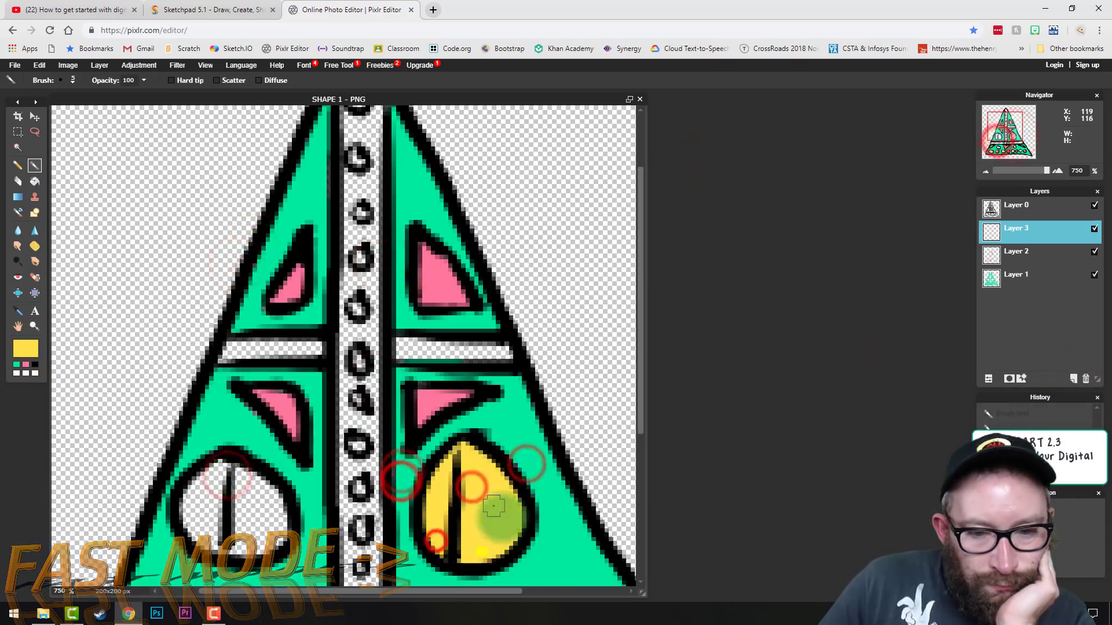
{"action": "scroll", "coordinate": [348, 348], "scroll_direction": "up", "scroll_amount": 3}
{"action": "left_click_drag", "start_coordinate": [521, 359], "coordinate": [277, 362]}
Set the main color to light blue, add a new layer and paint the circles along the triangle's base.
{"action": "scroll", "coordinate": [348, 348], "scroll_direction": "down", "scroll_amount": 5}
{"action": "left_click", "coordinate": [26, 349]}
{"action": "left_click", "coordinate": [720, 192]}
{"action": "left_click", "coordinate": [1073, 379]}
{"action": "left_click_drag", "start_coordinate": [127, 463], "coordinate": [142, 475]}
{"action": "scroll", "coordinate": [348, 348], "scroll_direction": "up", "scroll_amount": 5}
Choose a smaller brush tip and paint the small circles in the central column light blue.
{"action": "left_click", "coordinate": [73, 80]}
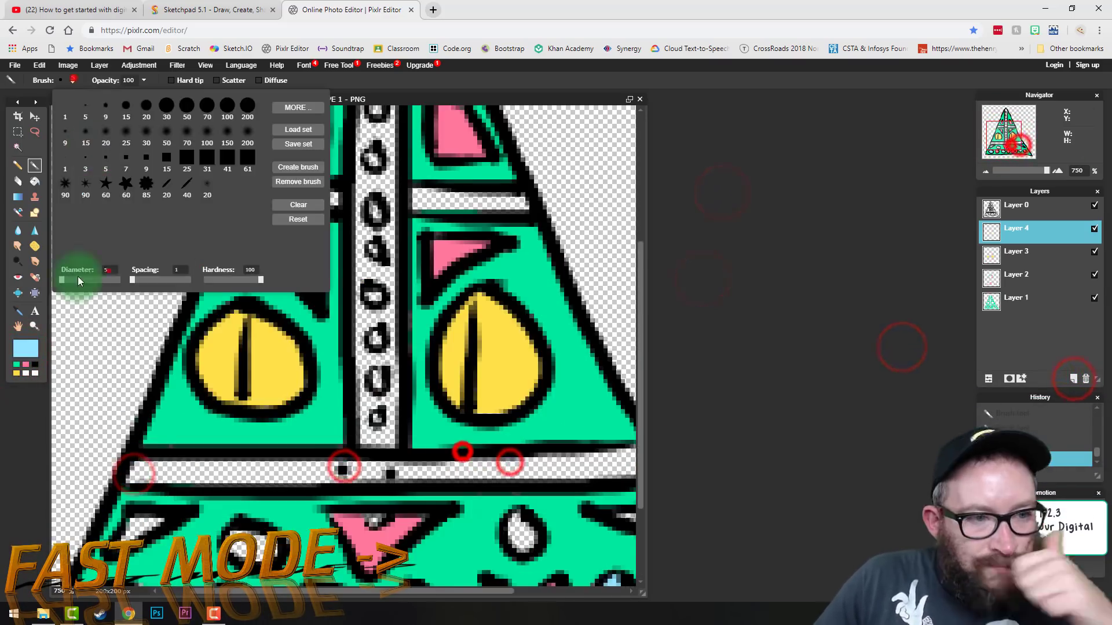
{"action": "left_click", "coordinate": [375, 387]}
{"action": "left_click", "coordinate": [377, 232]}
{"action": "scroll", "coordinate": [348, 347], "scroll_direction": "up", "scroll_amount": 3}
Set the main color to purple, add a new layer and paint the central column around its small circles.
{"action": "left_click", "coordinate": [25, 348]}
{"action": "left_click", "coordinate": [1073, 378]}
{"action": "scroll", "coordinate": [348, 347], "scroll_direction": "down", "scroll_amount": 5}
{"action": "left_click_drag", "start_coordinate": [376, 383], "coordinate": [379, 550]}
{"action": "scroll", "coordinate": [393, 431], "scroll_direction": "up", "scroll_amount": 5}
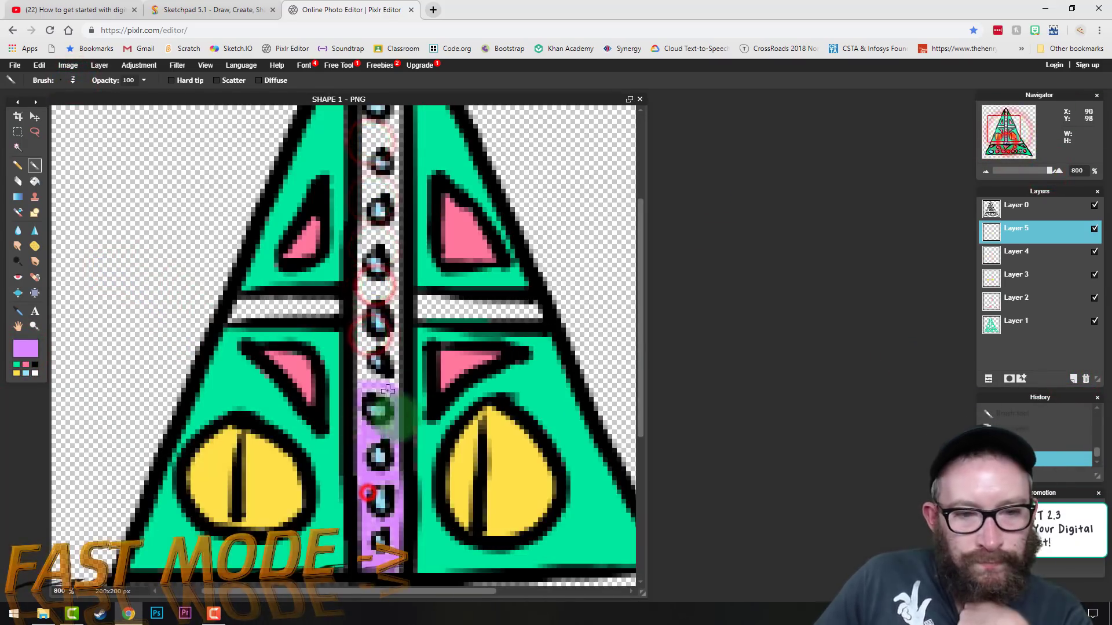
{"action": "mouse_move", "coordinate": [401, 293]}
{"action": "left_mouse_down"}
{"action": "mouse_move", "coordinate": [379, 211]}
{"action": "mouse_move", "coordinate": [399, 230]}
{"action": "mouse_move", "coordinate": [385, 124]}
{"action": "left_mouse_up"}
{"action": "scroll", "coordinate": [348, 347], "scroll_direction": "down", "scroll_amount": 5}
Paint the two short horizontal bars light blue and the long band above the triangle's base yellow.
{"action": "key", "text": "ctrl+minus"}
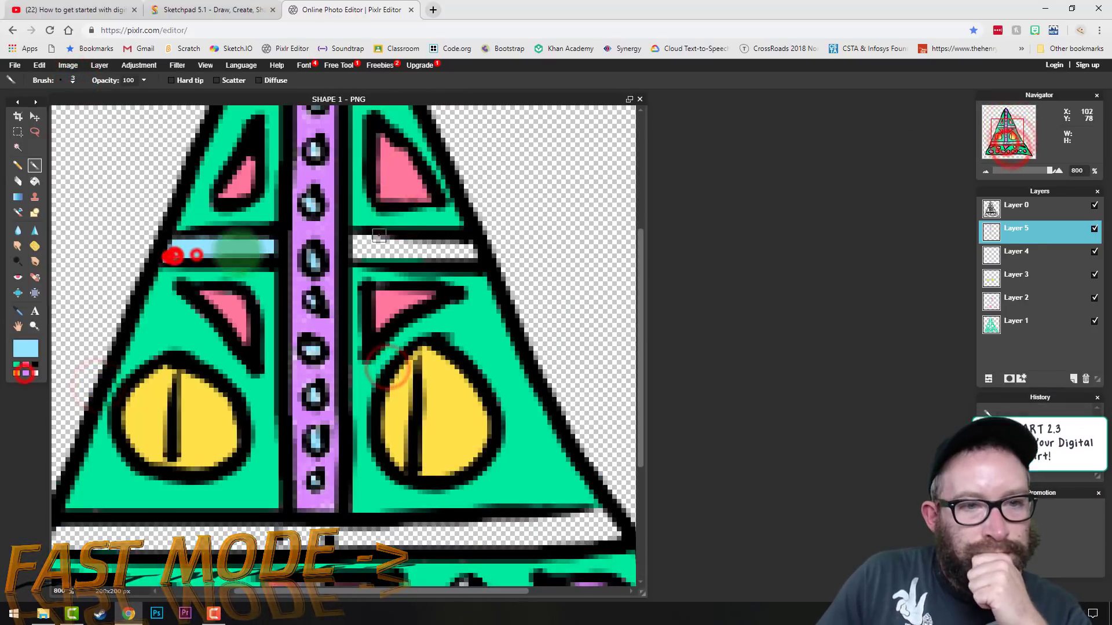
{"action": "key", "text": "ctrl+minus"}
{"action": "left_click", "coordinate": [25, 348]}
{"action": "left_click", "coordinate": [849, 348]}
{"action": "left_click", "coordinate": [16, 374]}
{"action": "left_click_drag", "start_coordinate": [150, 422], "coordinate": [500, 410]}
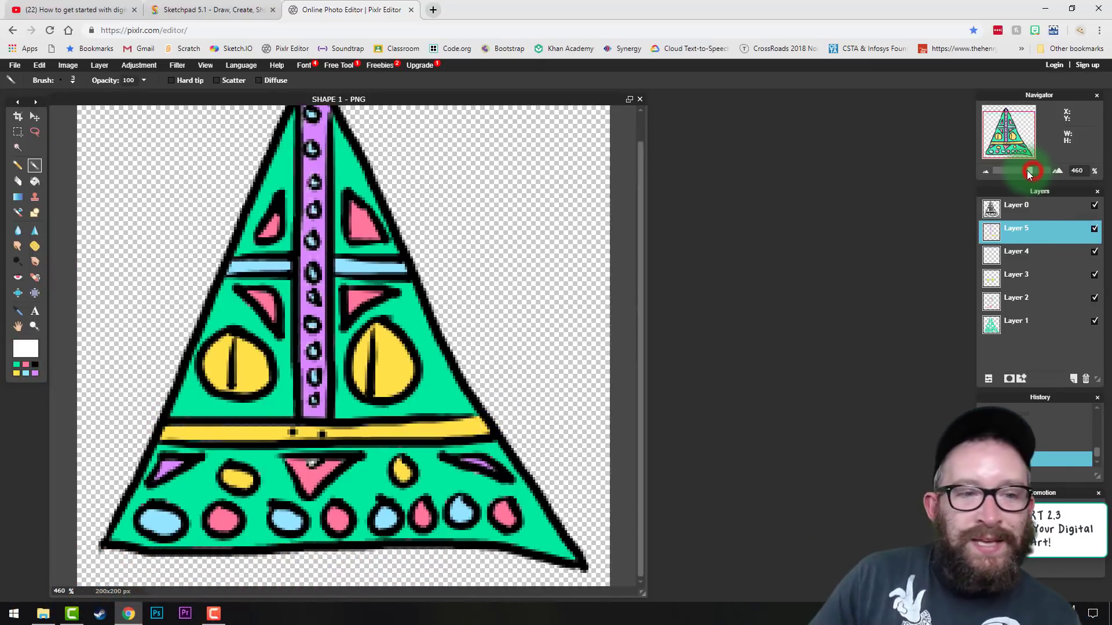
Save the colored triangle to the computer as a transparent PNG named SHAPE 1 COLOR - PNG.
{"action": "left_click_drag", "start_coordinate": [1028, 171], "coordinate": [1024, 172]}
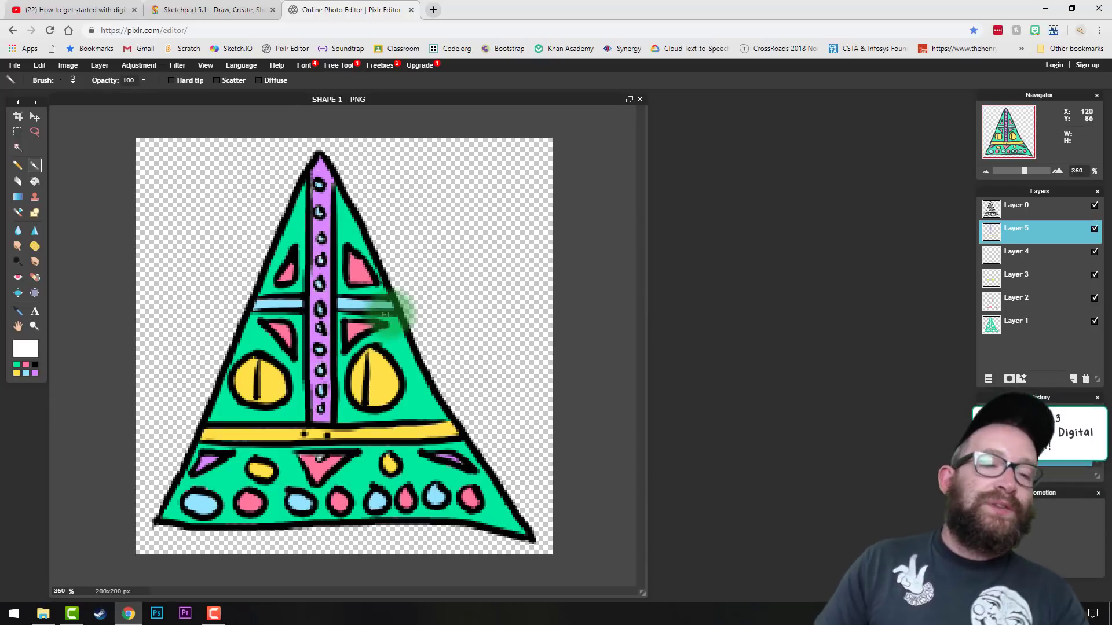
{"action": "left_click", "coordinate": [15, 65]}
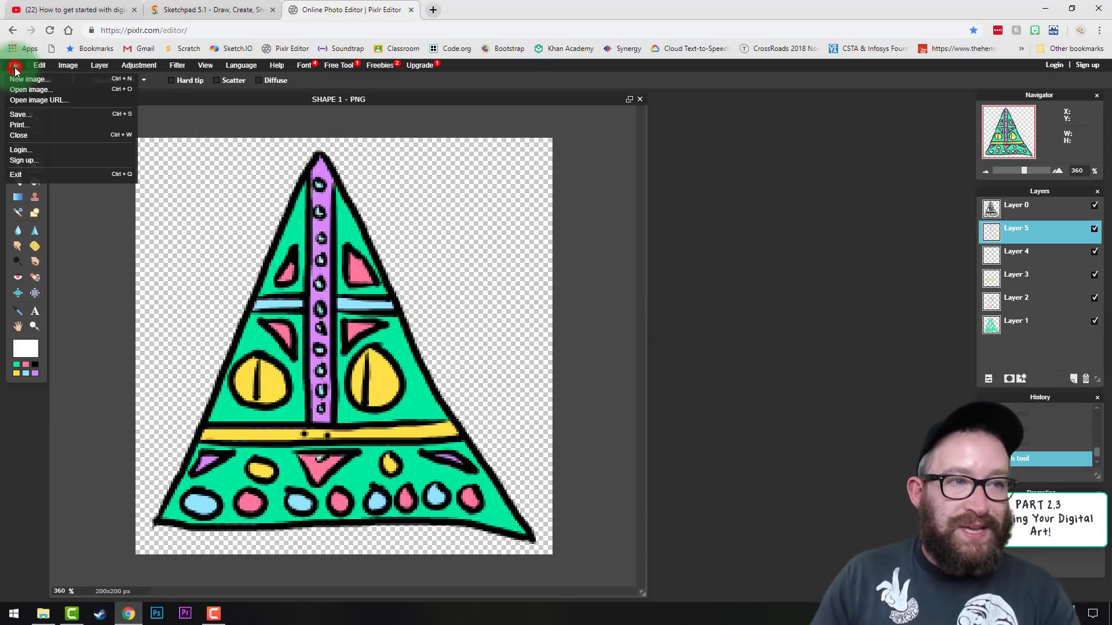
{"action": "left_click", "coordinate": [23, 115]}
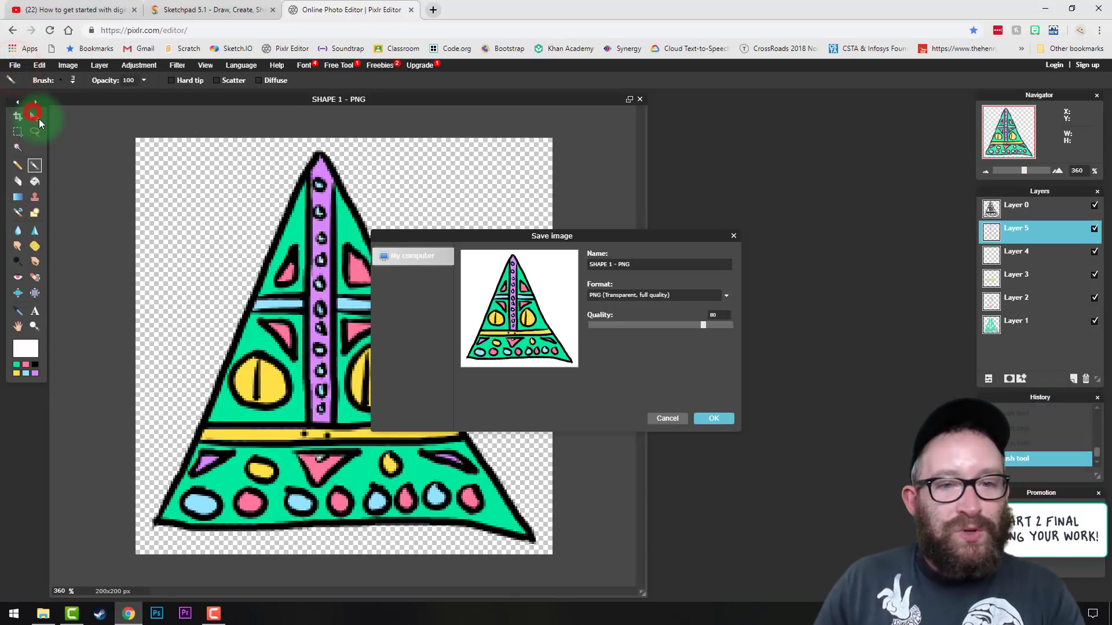
{"action": "left_click", "coordinate": [610, 266]}
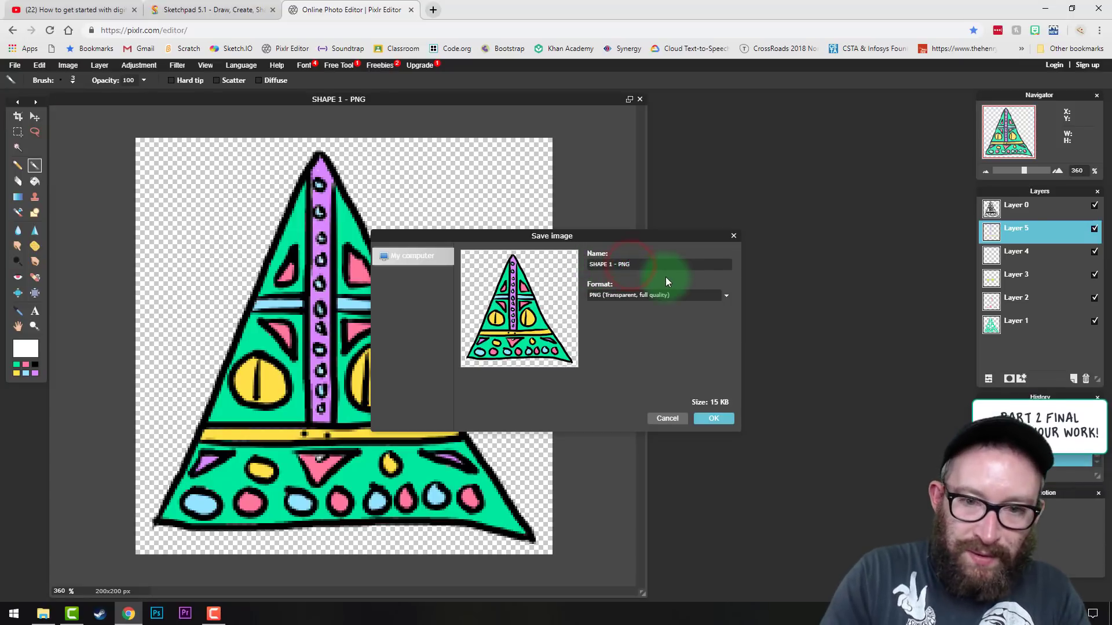
{"action": "type", "text": "COLOR"}
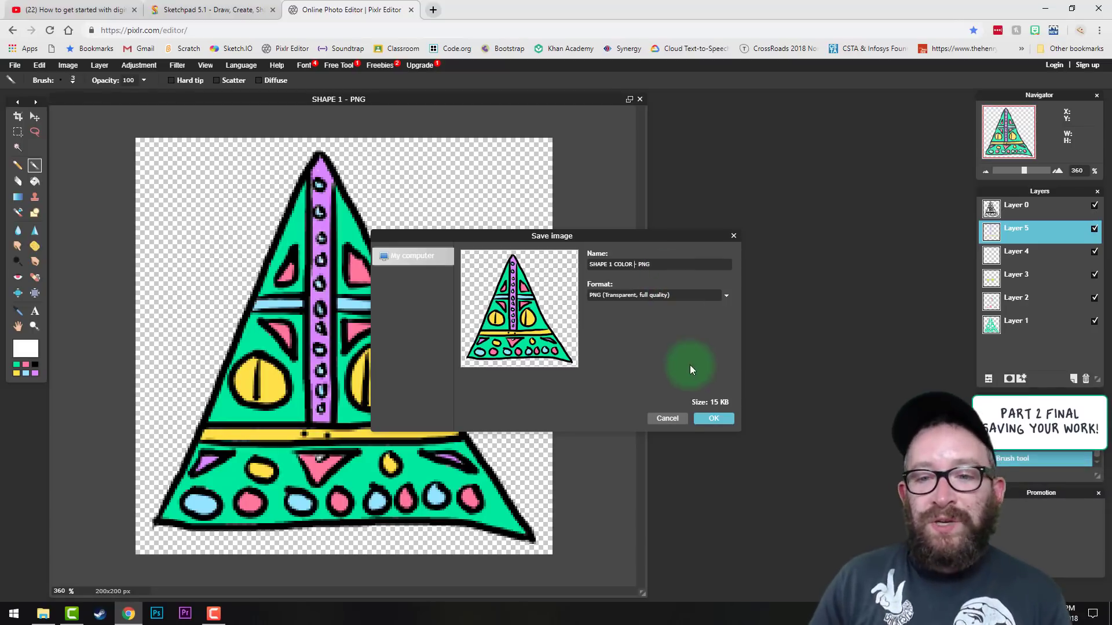
{"action": "left_click", "coordinate": [711, 418]}
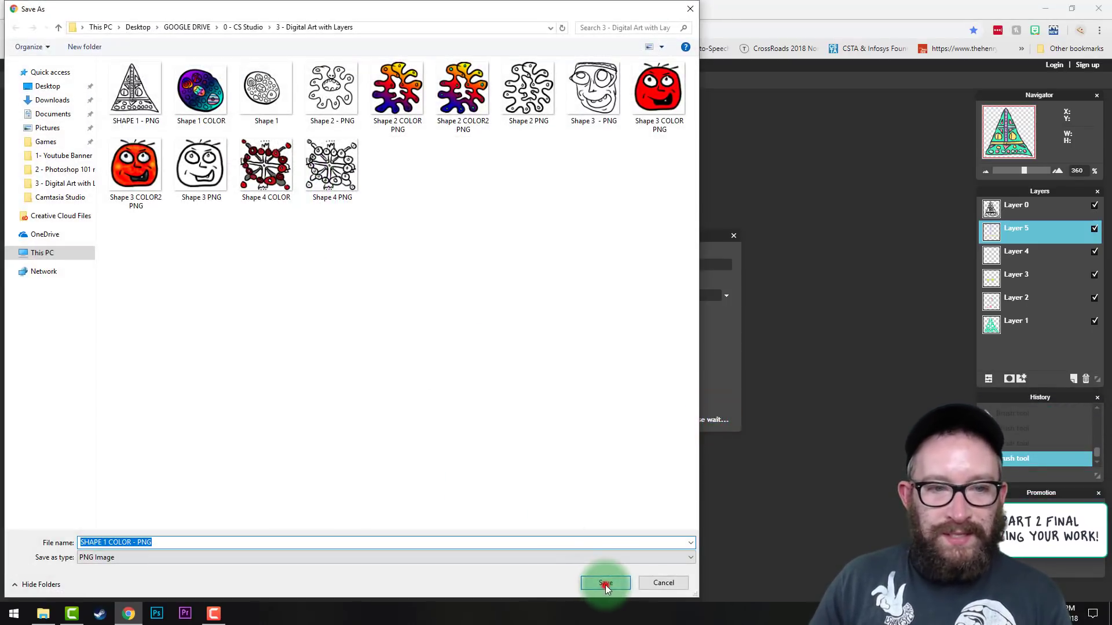
{"action": "left_click", "coordinate": [605, 583]}
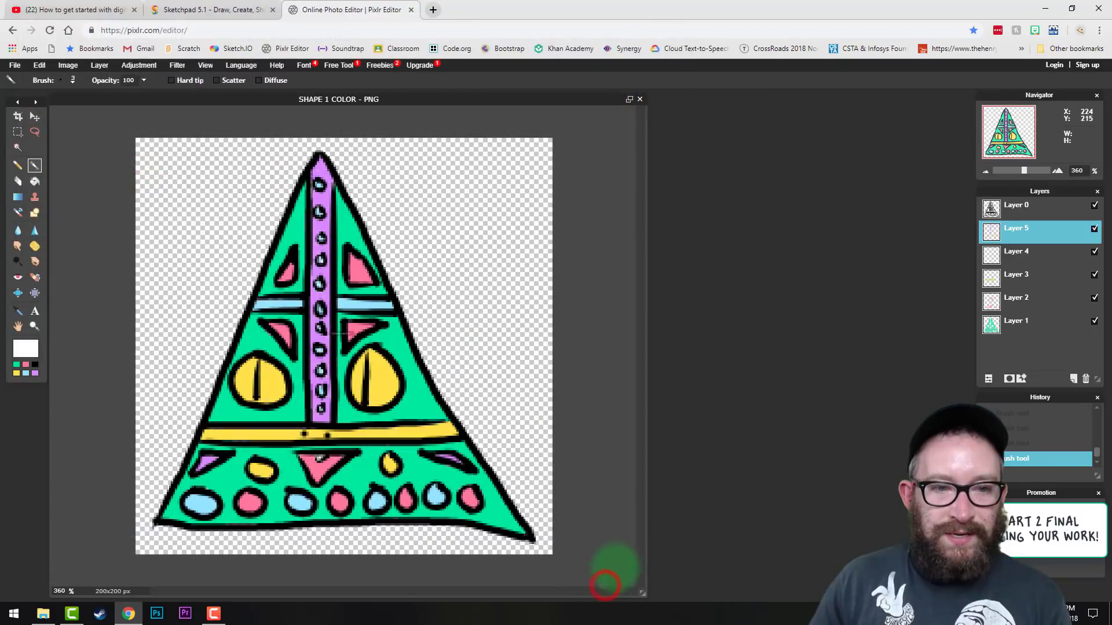
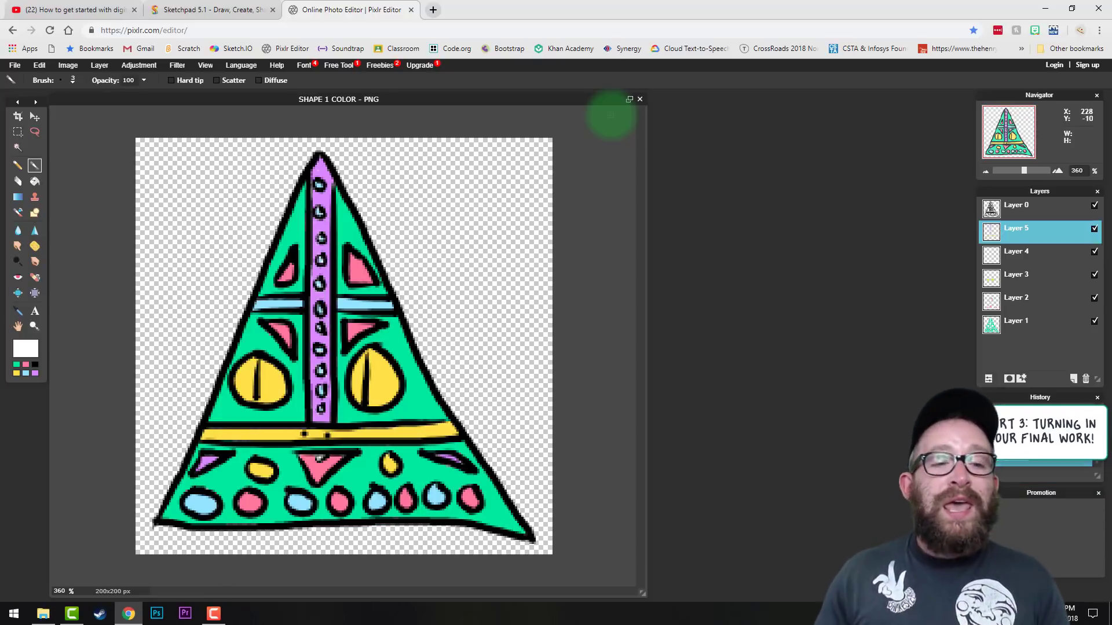
Create a new transparent image 600 px wide and 200 px high.
{"action": "left_click", "coordinate": [15, 67]}
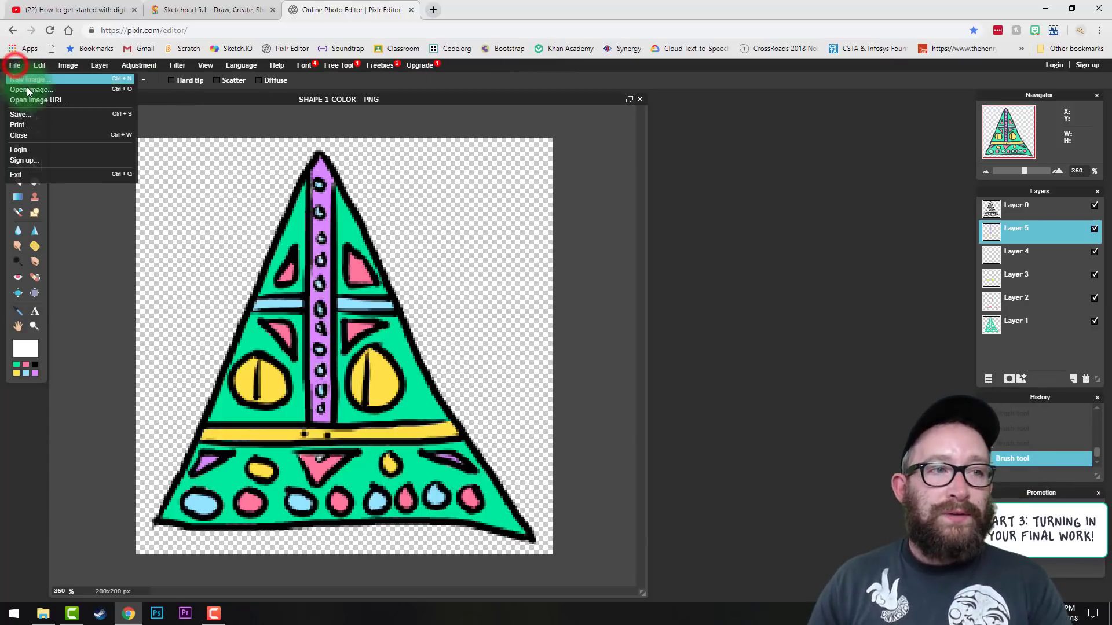
{"action": "left_click", "coordinate": [35, 81]}
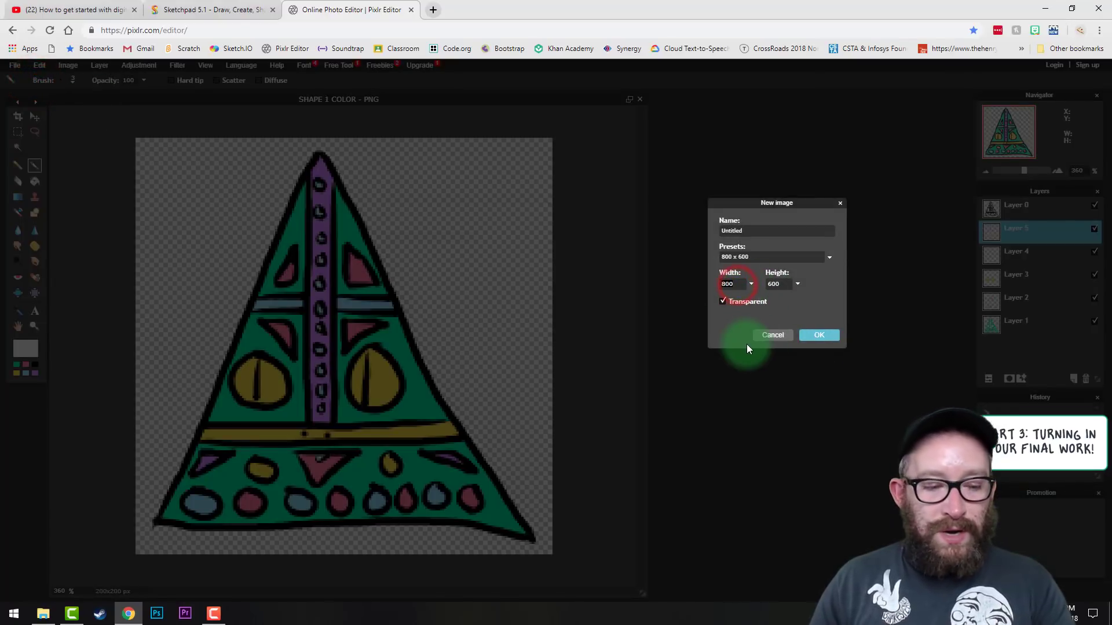
{"action": "type", "text": "600"}
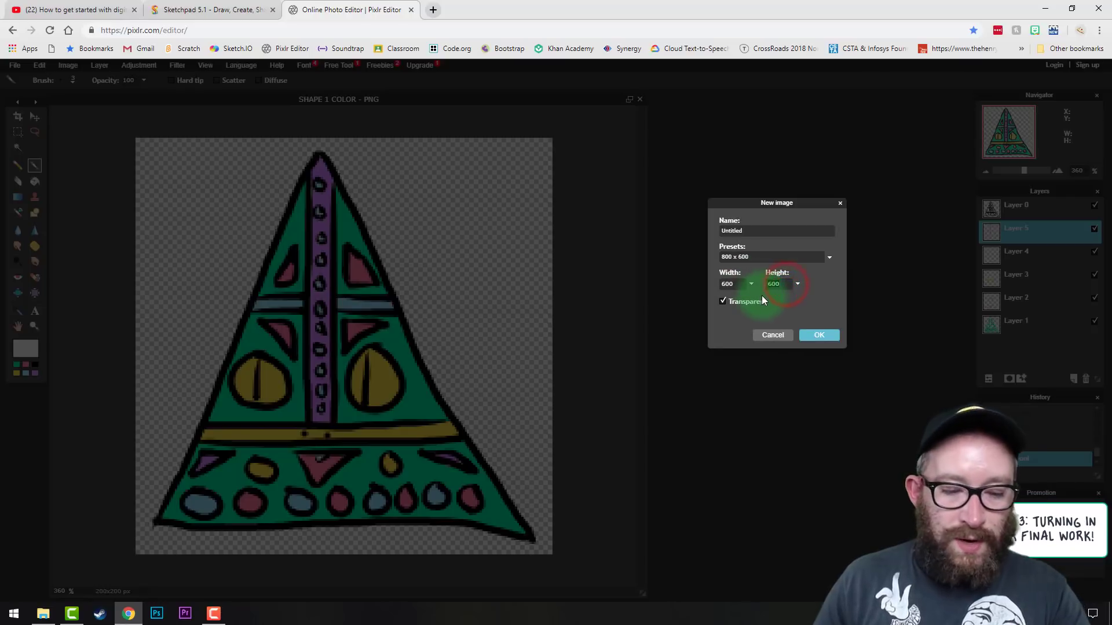
{"action": "left_click", "coordinate": [824, 336]}
Close the SHAPE 1 COLOR - PNG image without saving it again and return to the new blank image.
{"action": "left_click", "coordinate": [640, 99]}
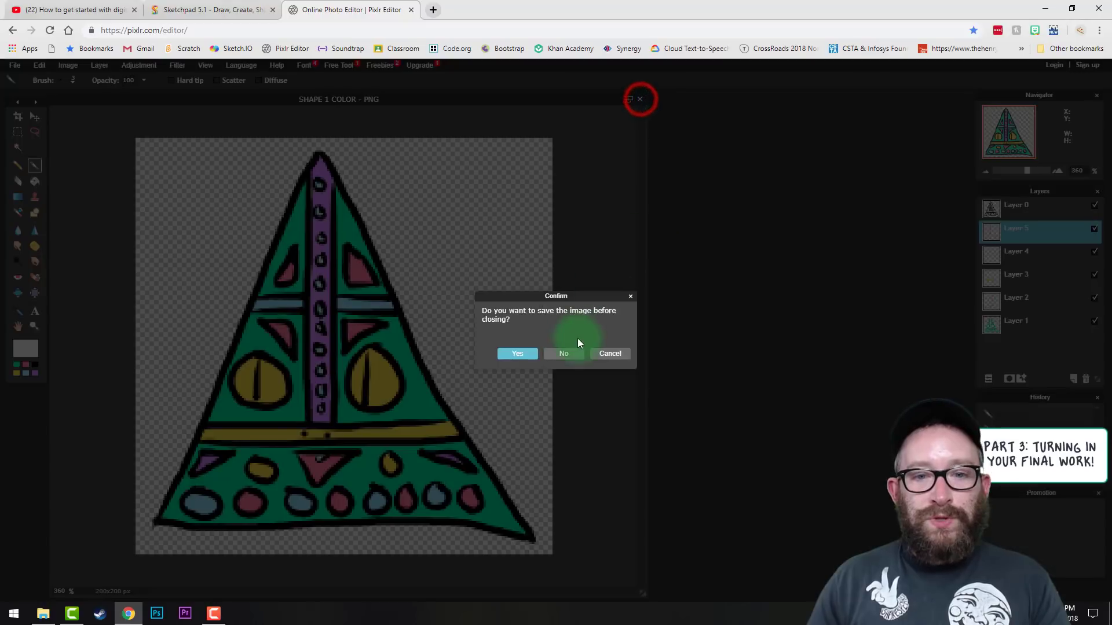
{"action": "left_click", "coordinate": [574, 352]}
{"action": "left_click", "coordinate": [419, 241]}
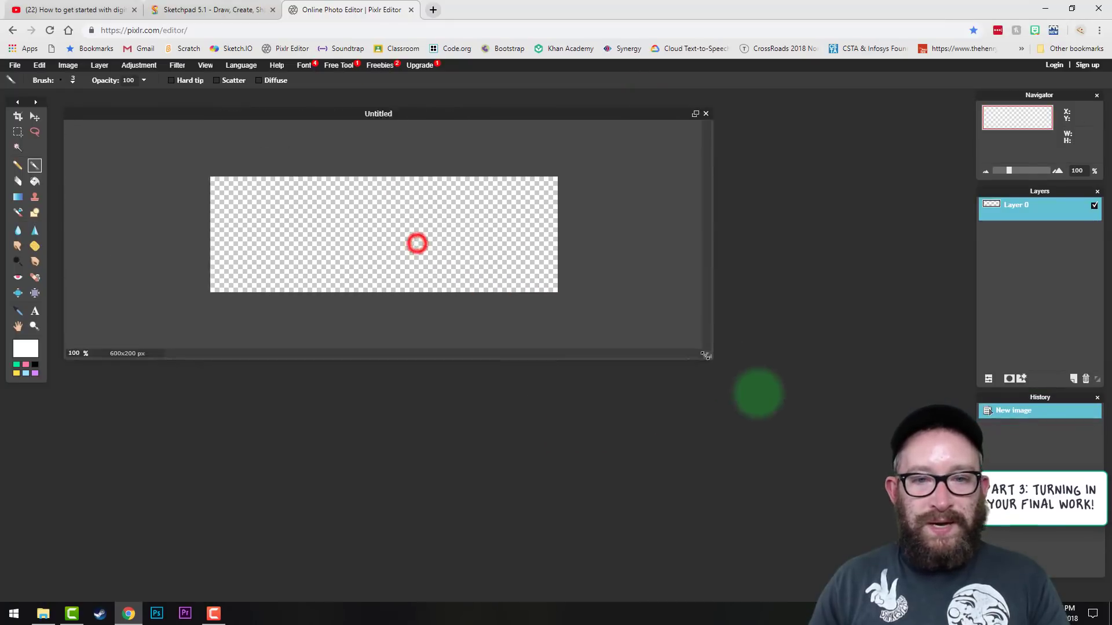
Open SHAPE 1 COLOR - PNG as a layer and move the triangle to the left third of the canvas.
{"action": "left_click_drag", "start_coordinate": [1010, 173], "coordinate": [1015, 172]}
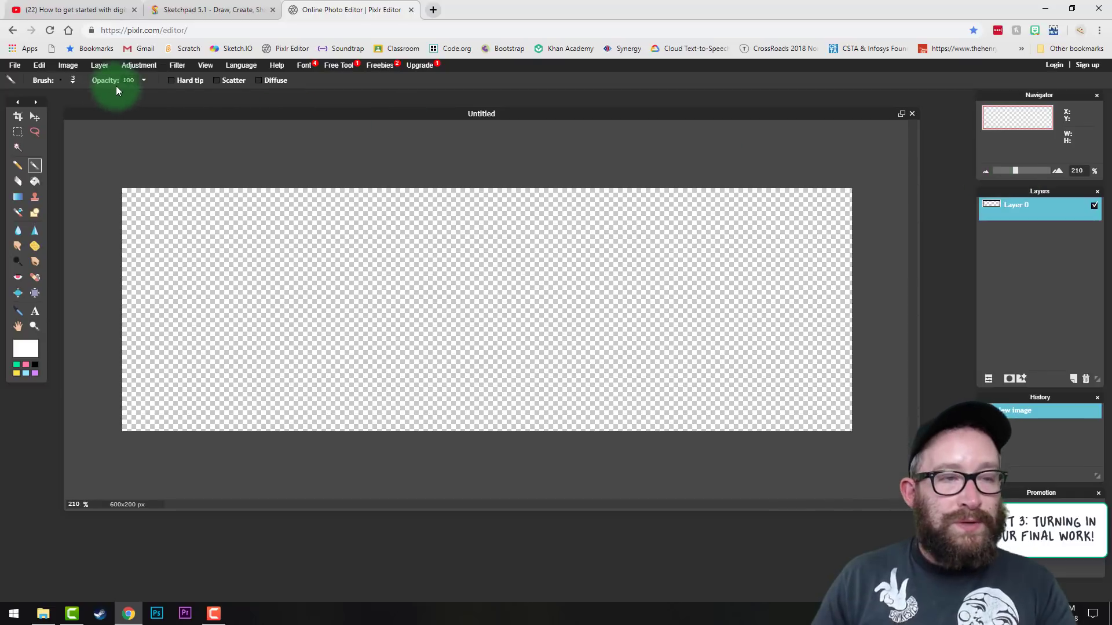
{"action": "left_click", "coordinate": [100, 65]}
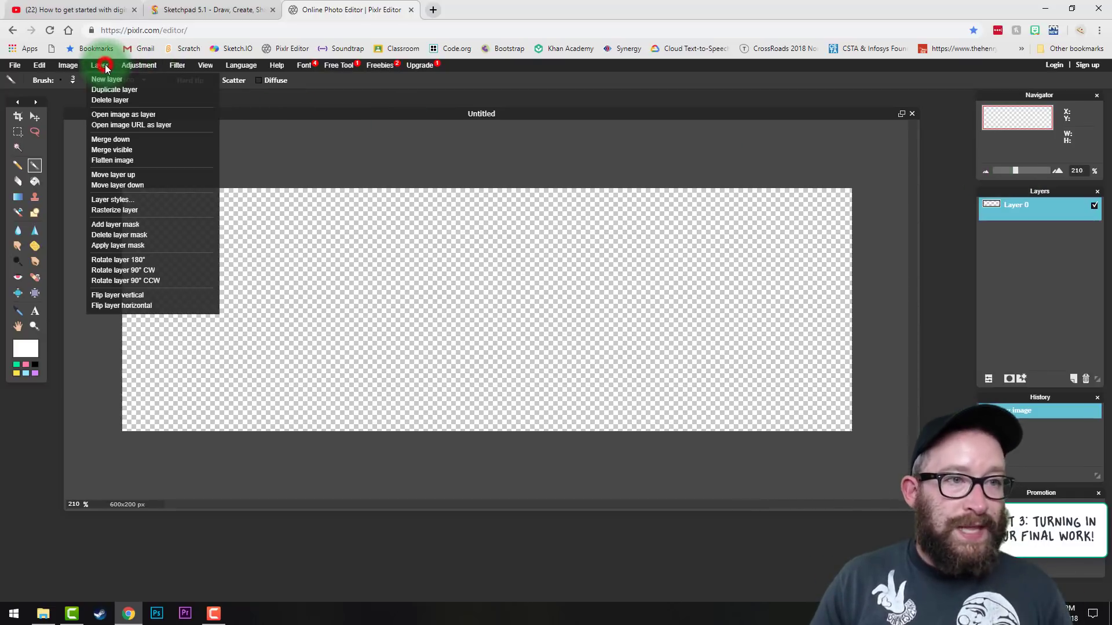
{"action": "left_click", "coordinate": [124, 117]}
{"action": "double_click", "coordinate": [197, 96]}
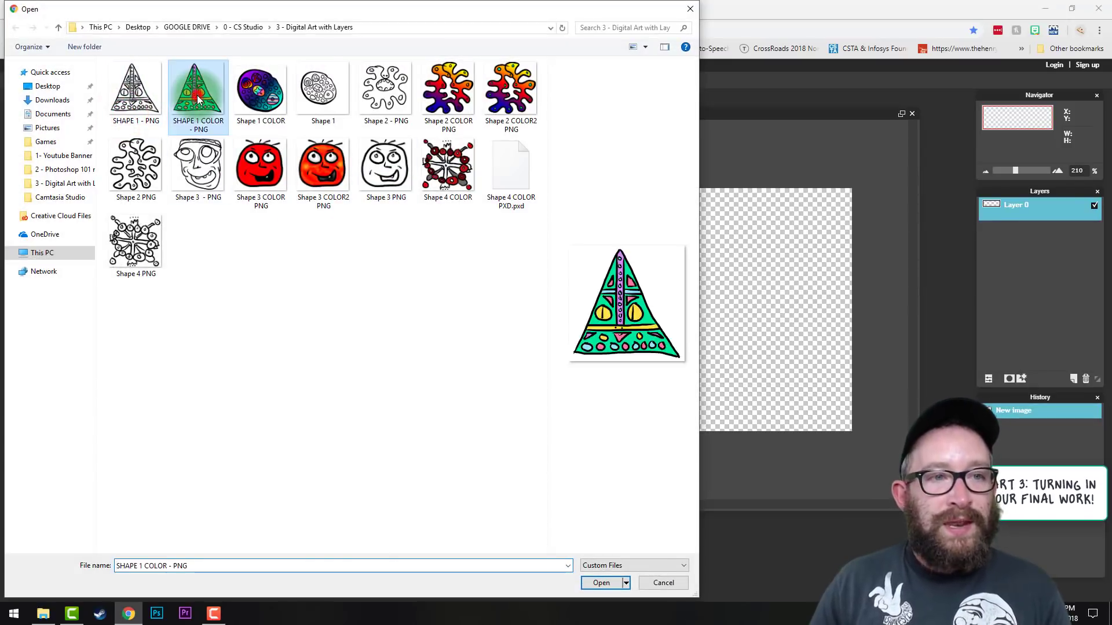
{"action": "left_click", "coordinate": [43, 117]}
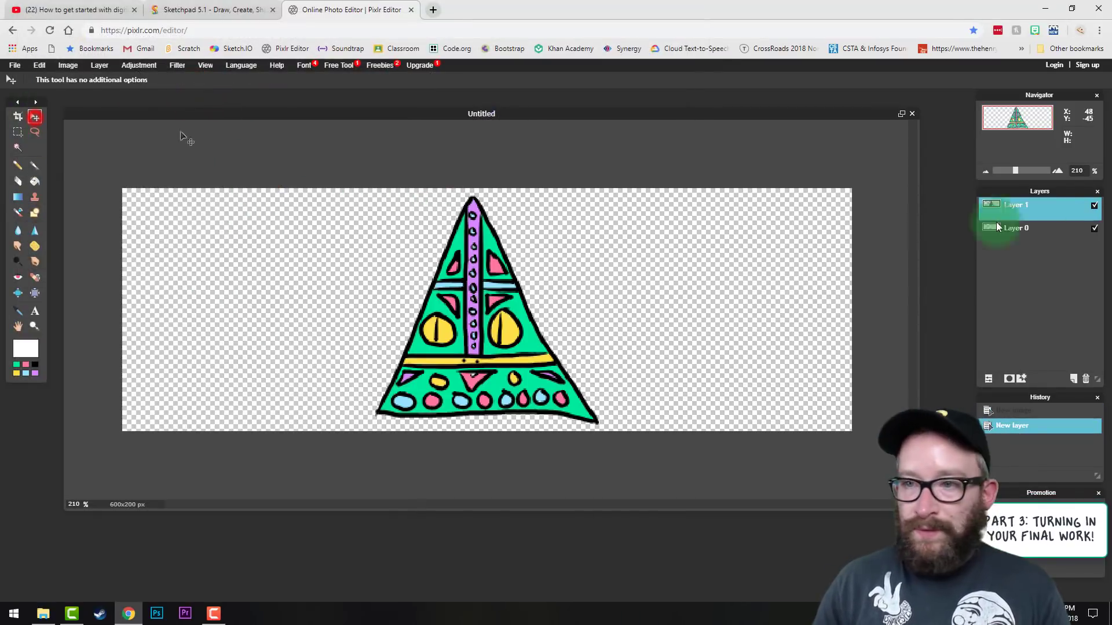
{"action": "left_click_drag", "start_coordinate": [487, 319], "coordinate": [252, 326]}
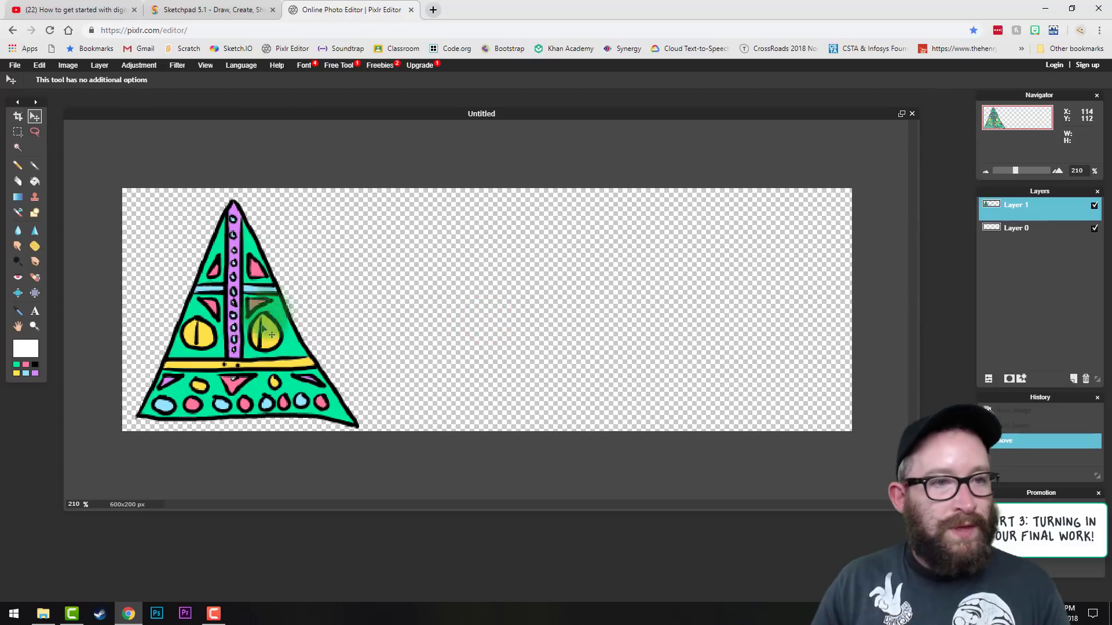
Open Shape 4 COLOR as a layer and move it slightly toward the triangle.
{"action": "left_click", "coordinate": [104, 64]}
{"action": "left_click", "coordinate": [120, 114]}
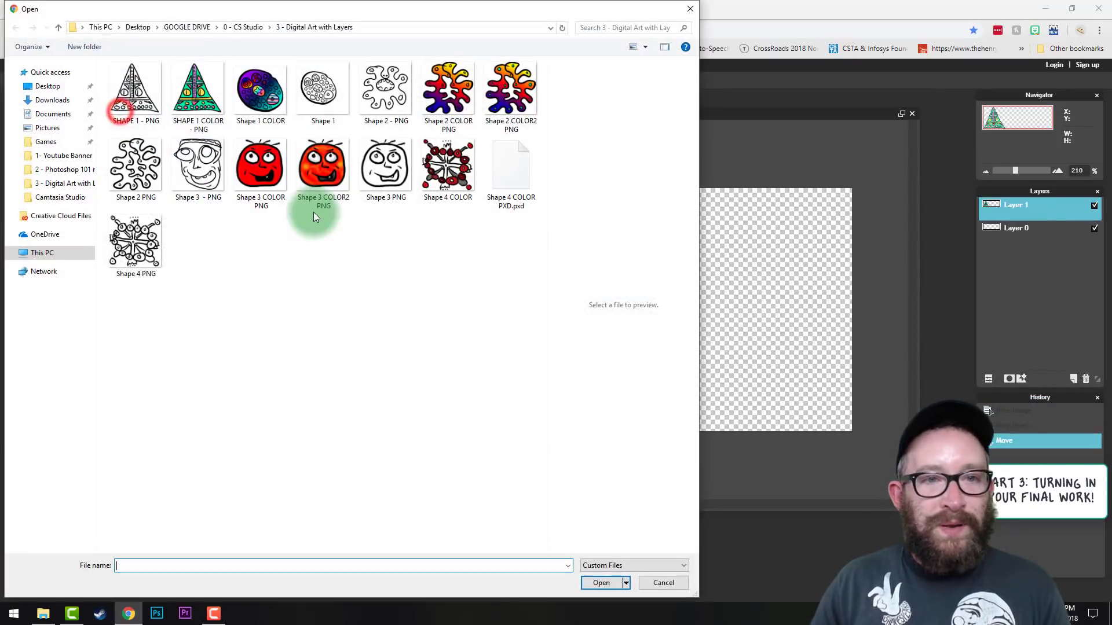
{"action": "double_click", "coordinate": [454, 168]}
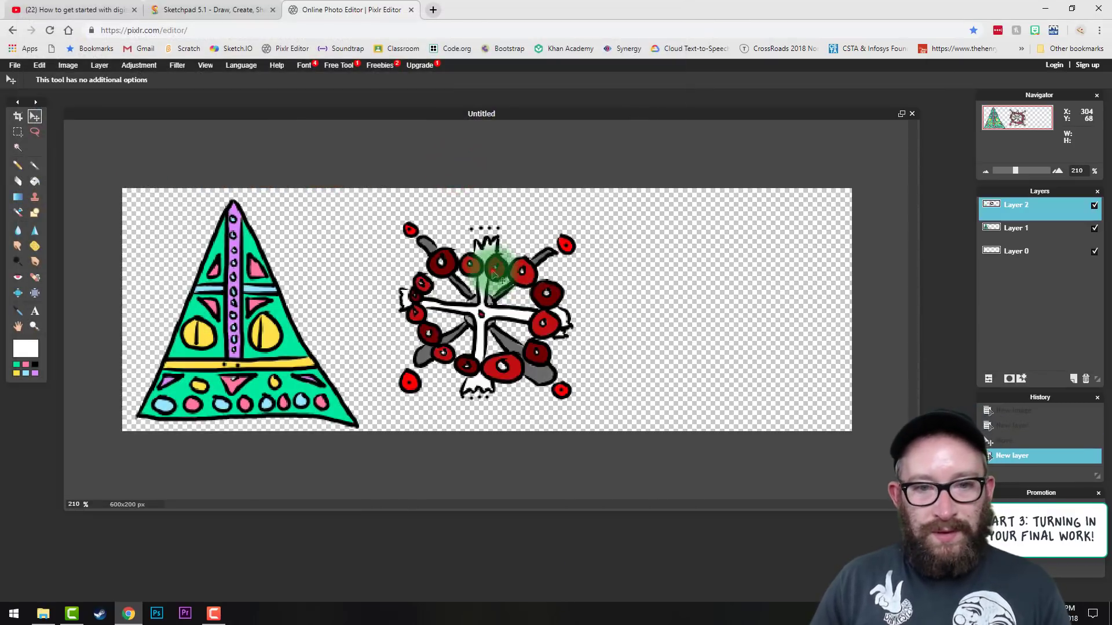
{"action": "left_click_drag", "start_coordinate": [521, 286], "coordinate": [497, 291]}
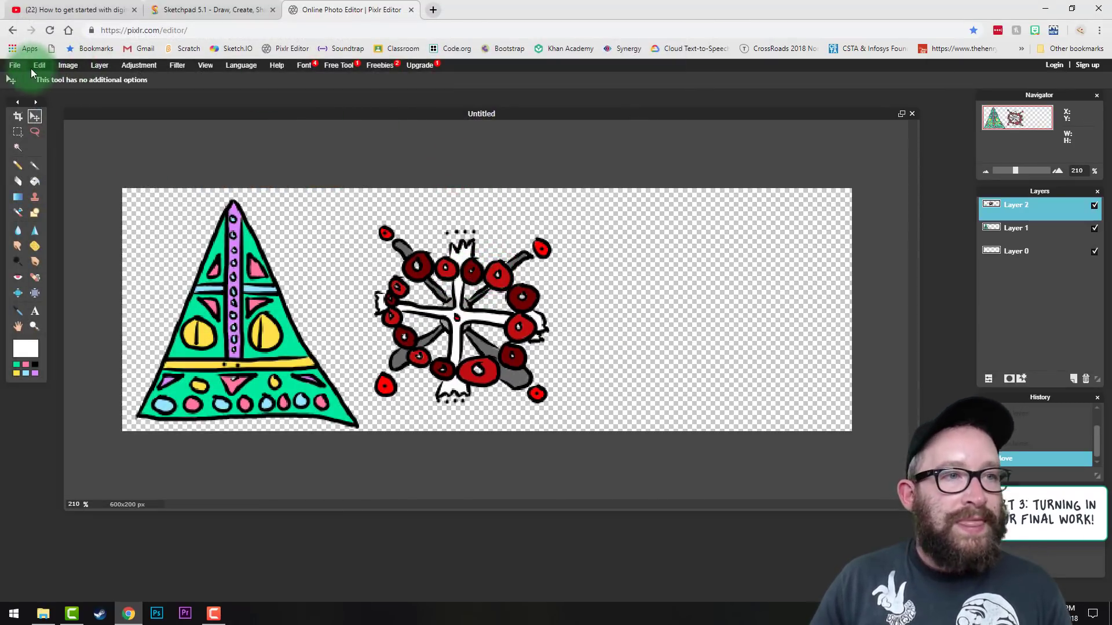
Open Shape 3 COLOR PNG as a layer, move it to the canvas's right third and center Layer 2's shape on the canvas.
{"action": "left_click", "coordinate": [100, 66]}
{"action": "left_click", "coordinate": [120, 117]}
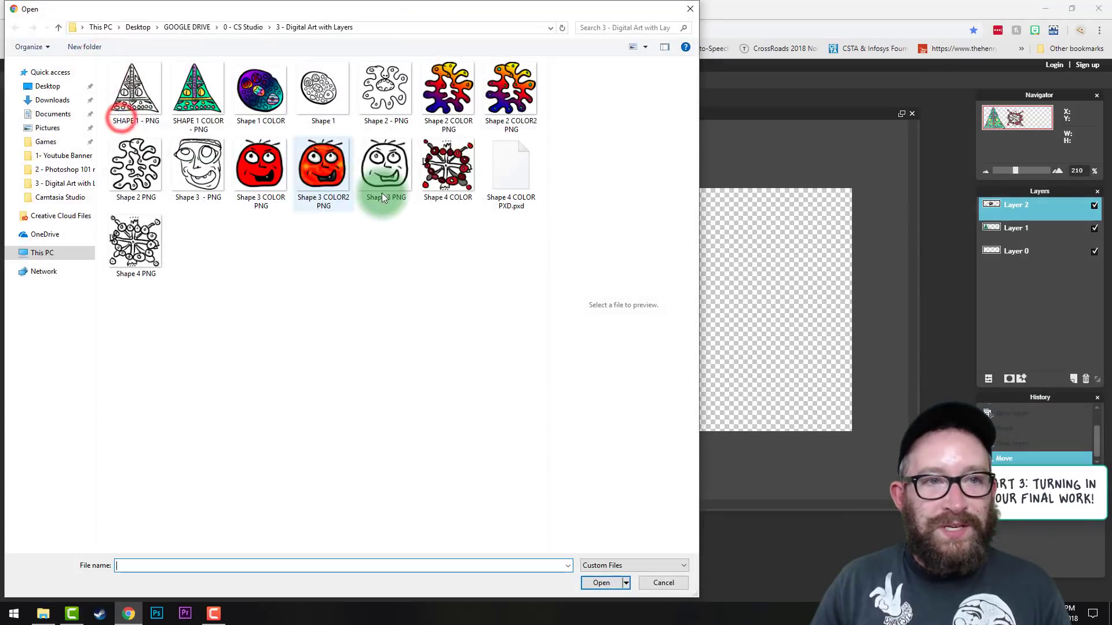
{"action": "double_click", "coordinate": [270, 168]}
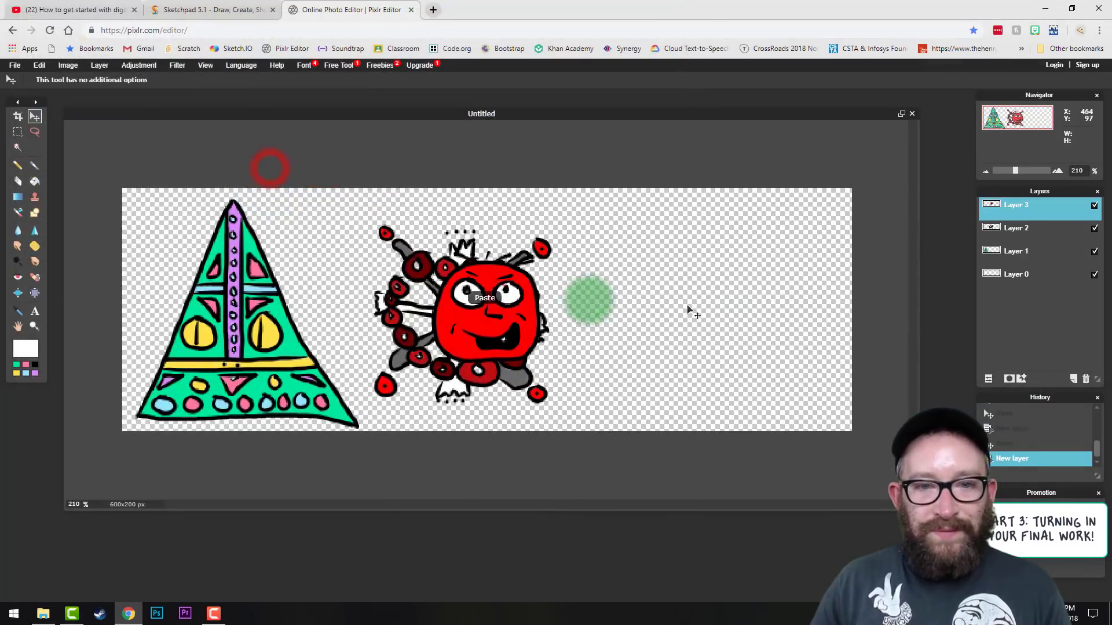
{"action": "left_click_drag", "start_coordinate": [522, 301], "coordinate": [760, 322]}
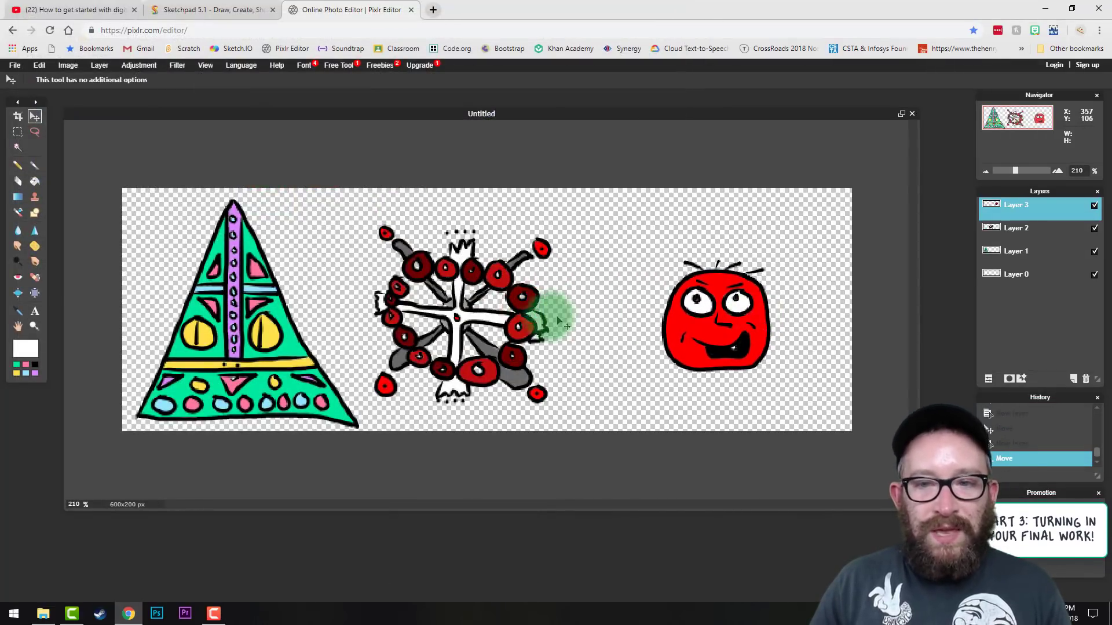
{"action": "left_click", "coordinate": [1010, 230]}
{"action": "left_click_drag", "start_coordinate": [519, 326], "coordinate": [553, 326]}
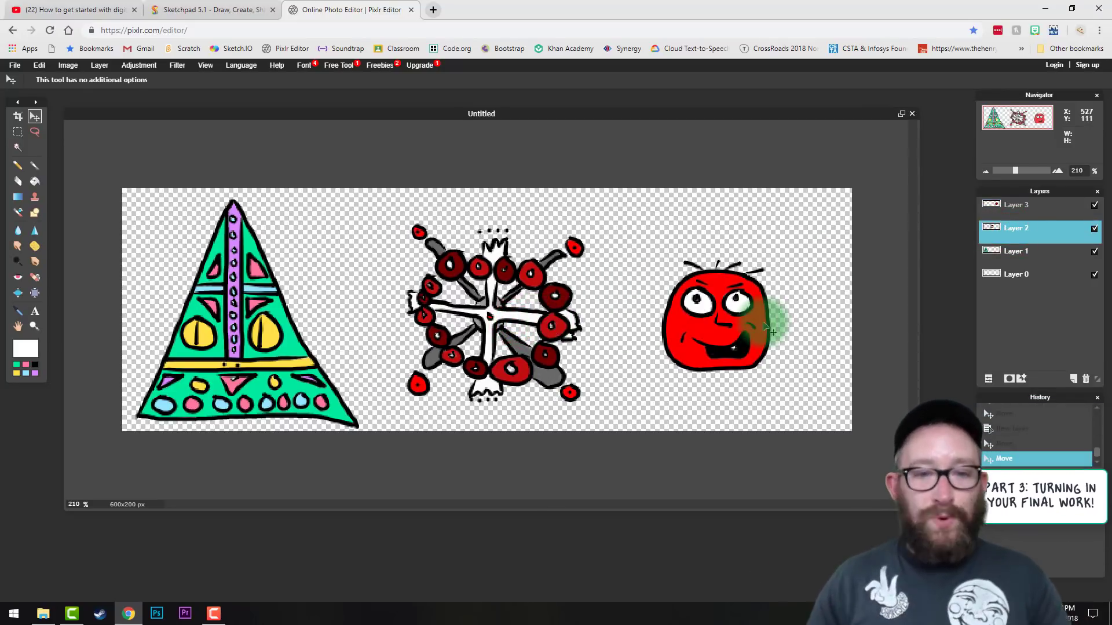
Select Layer 0, the empty layer beneath the three shapes.
{"action": "left_click", "coordinate": [1029, 274]}
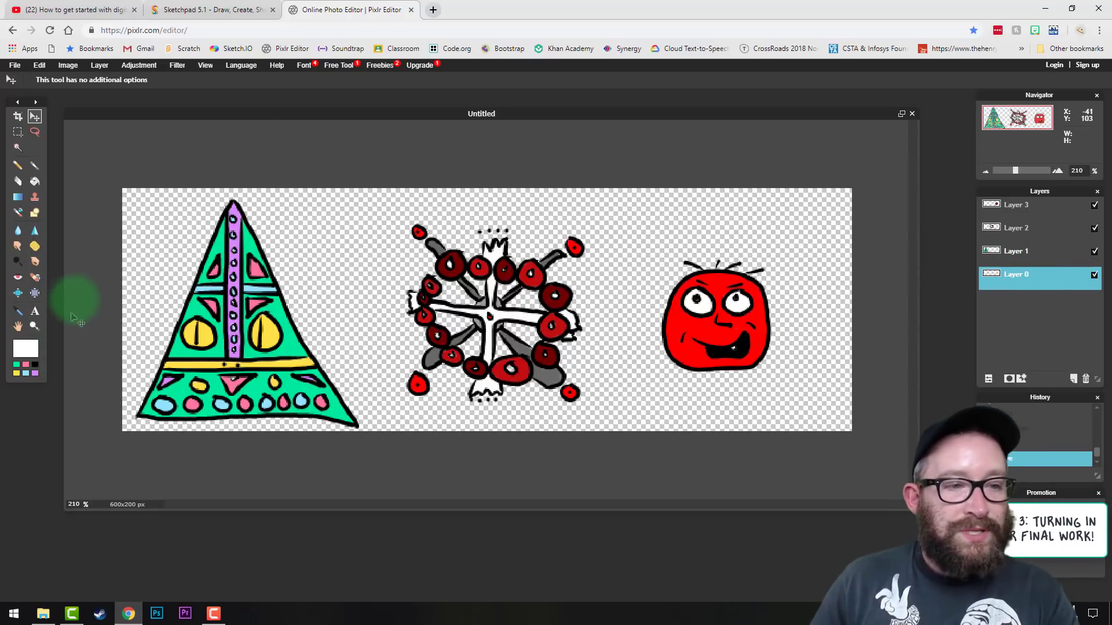
{"action": "left_click", "coordinate": [26, 348]}
{"action": "left_click", "coordinate": [35, 181]}
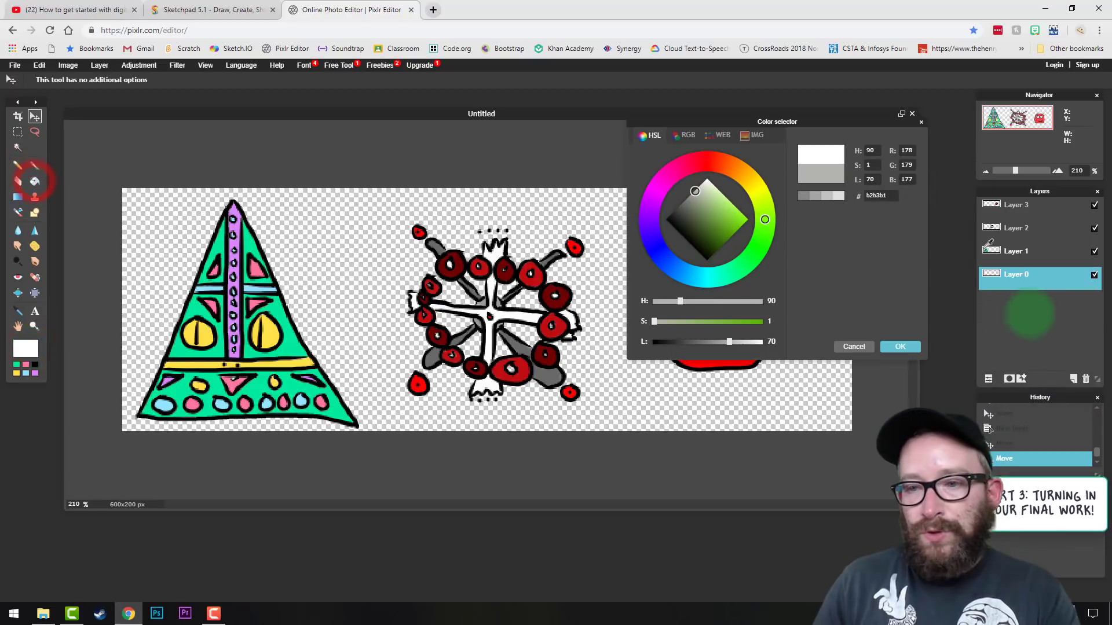
{"action": "left_click", "coordinate": [856, 346]}
{"action": "left_click", "coordinate": [26, 348]}
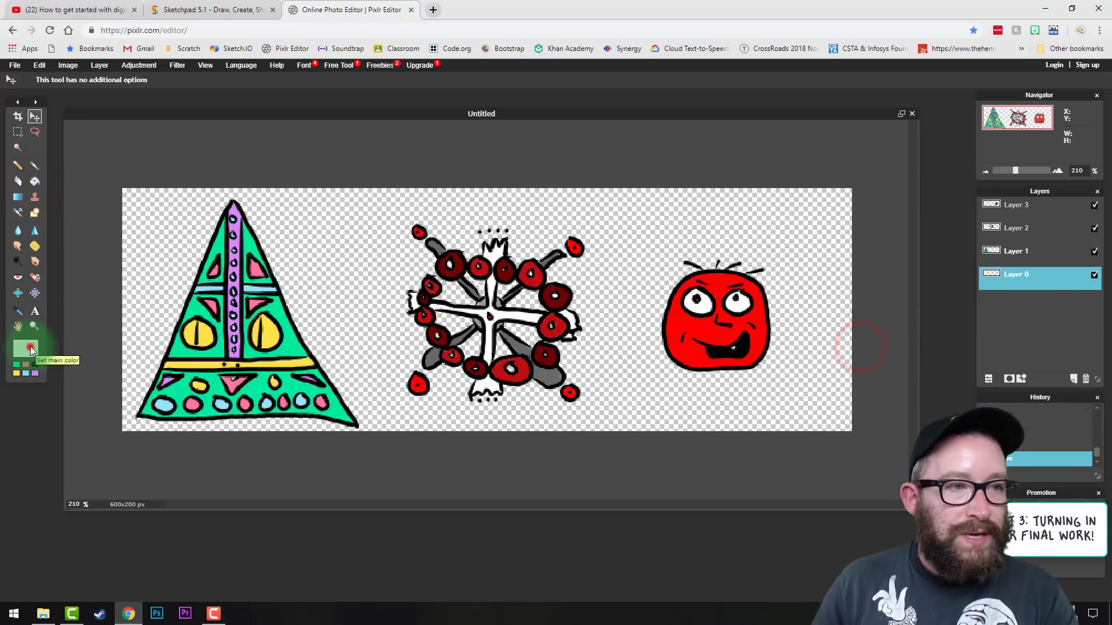
{"action": "left_click", "coordinate": [868, 349]}
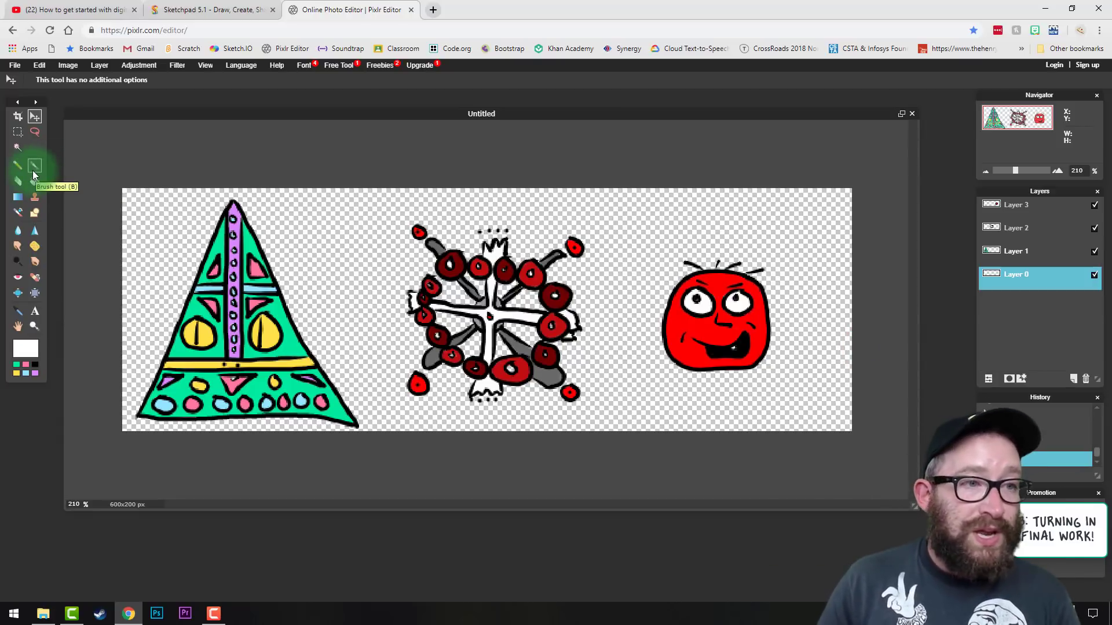
Choose the round 100 px brush and paint the whole background of Layer 0 white.
{"action": "left_click", "coordinate": [34, 166]}
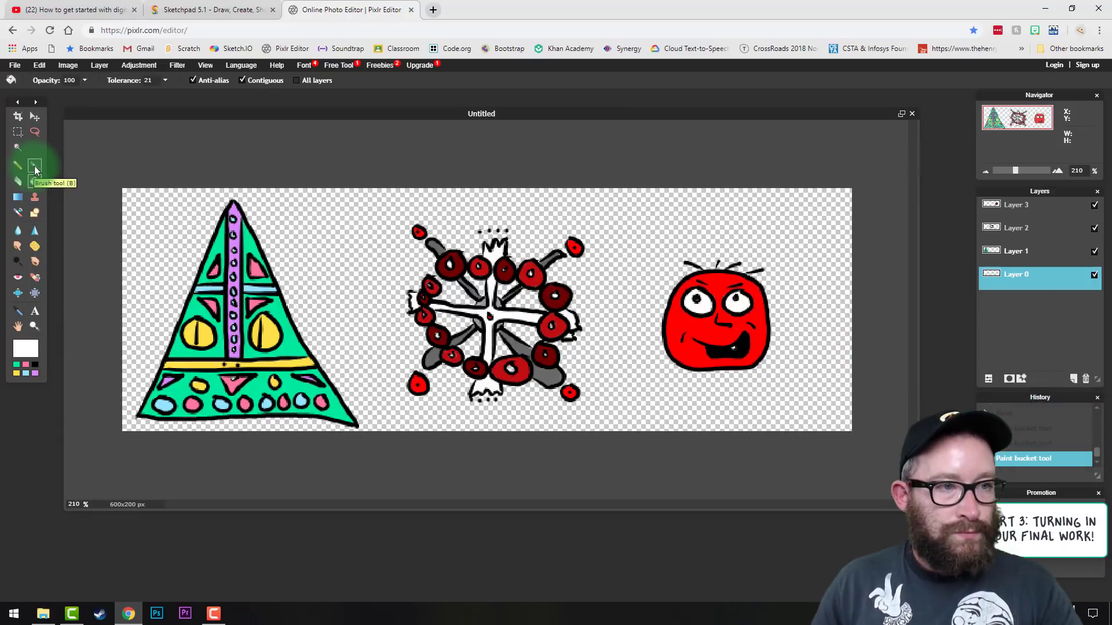
{"action": "left_click", "coordinate": [74, 80]}
{"action": "left_click", "coordinate": [230, 108]}
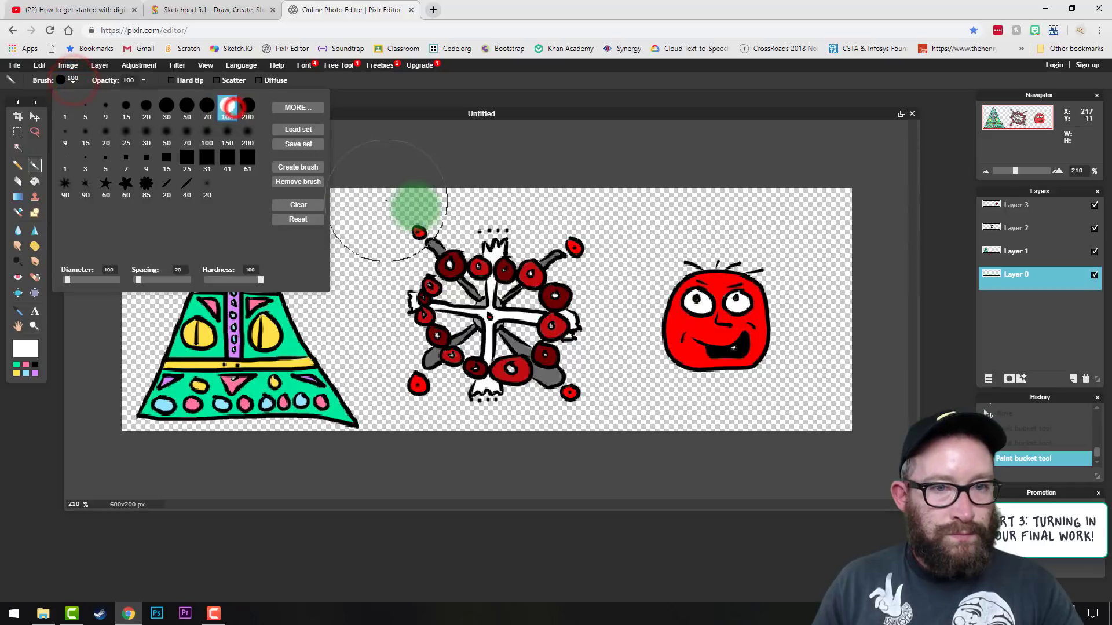
{"action": "left_click_drag", "start_coordinate": [410, 196], "coordinate": [304, 299]}
{"action": "mouse_move", "coordinate": [223, 307]}
{"action": "left_mouse_down"}
{"action": "mouse_move", "coordinate": [229, 395]}
{"action": "mouse_move", "coordinate": [355, 418]}
{"action": "mouse_move", "coordinate": [719, 380]}
{"action": "mouse_move", "coordinate": [587, 313]}
{"action": "mouse_move", "coordinate": [550, 255]}
{"action": "mouse_move", "coordinate": [798, 178]}
{"action": "mouse_move", "coordinate": [712, 203]}
{"action": "mouse_move", "coordinate": [452, 198]}
{"action": "left_mouse_up"}
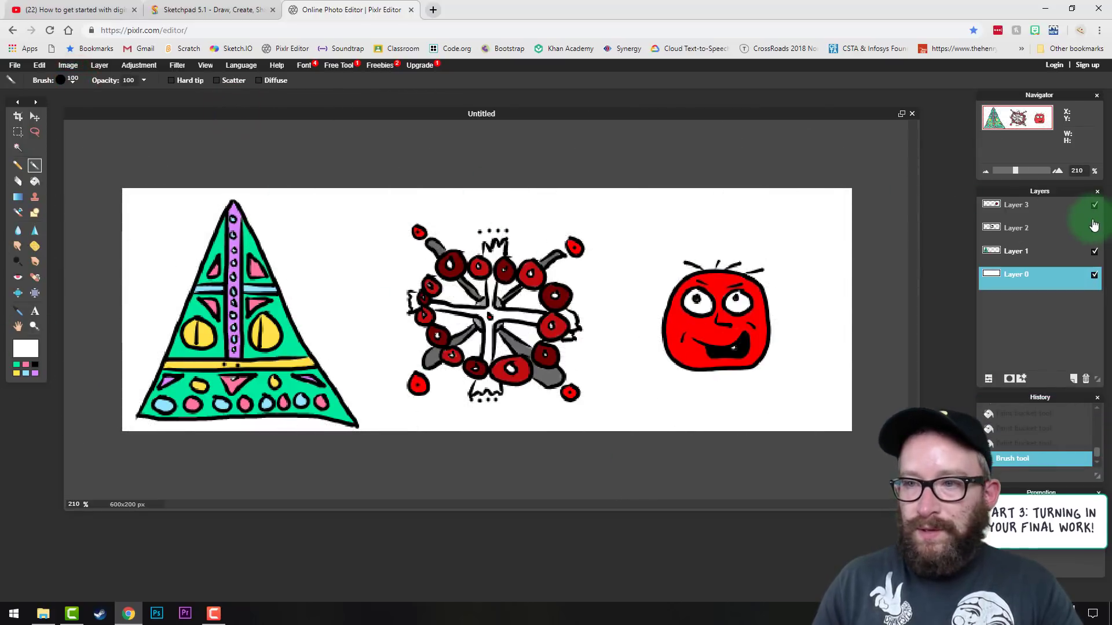
Add a drop shadow with size 18 to Layer 3, the red face.
{"action": "left_click", "coordinate": [1013, 206]}
{"action": "right_click", "coordinate": [1014, 208]}
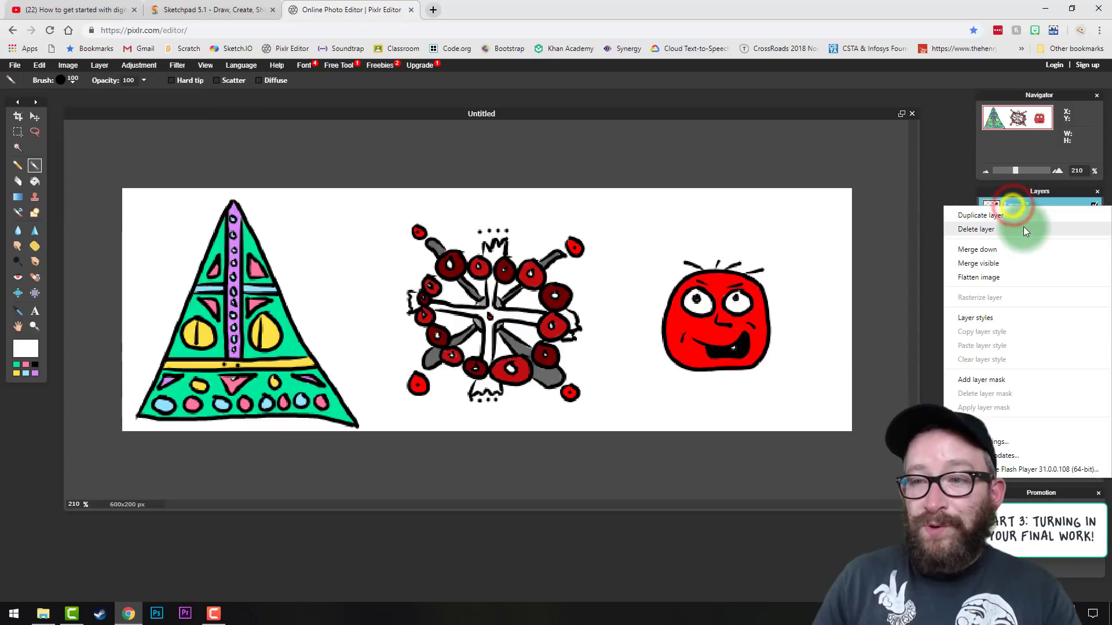
{"action": "left_click", "coordinate": [981, 318]}
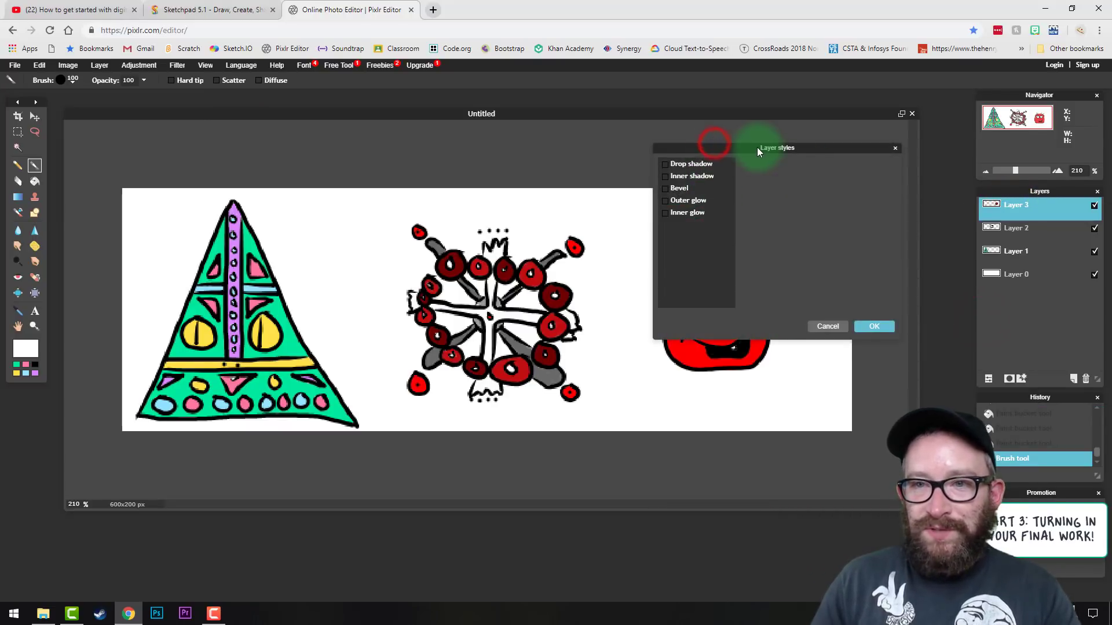
{"action": "left_click_drag", "start_coordinate": [756, 147], "coordinate": [953, 217]}
{"action": "left_click", "coordinate": [862, 235]}
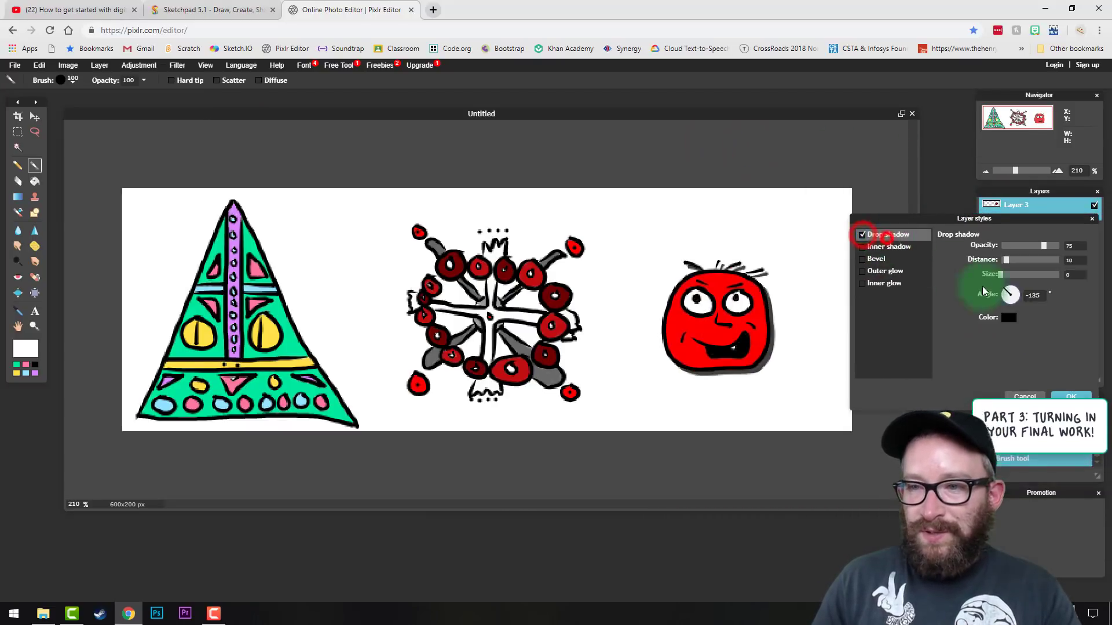
{"action": "left_click_drag", "start_coordinate": [1001, 275], "coordinate": [1011, 273]}
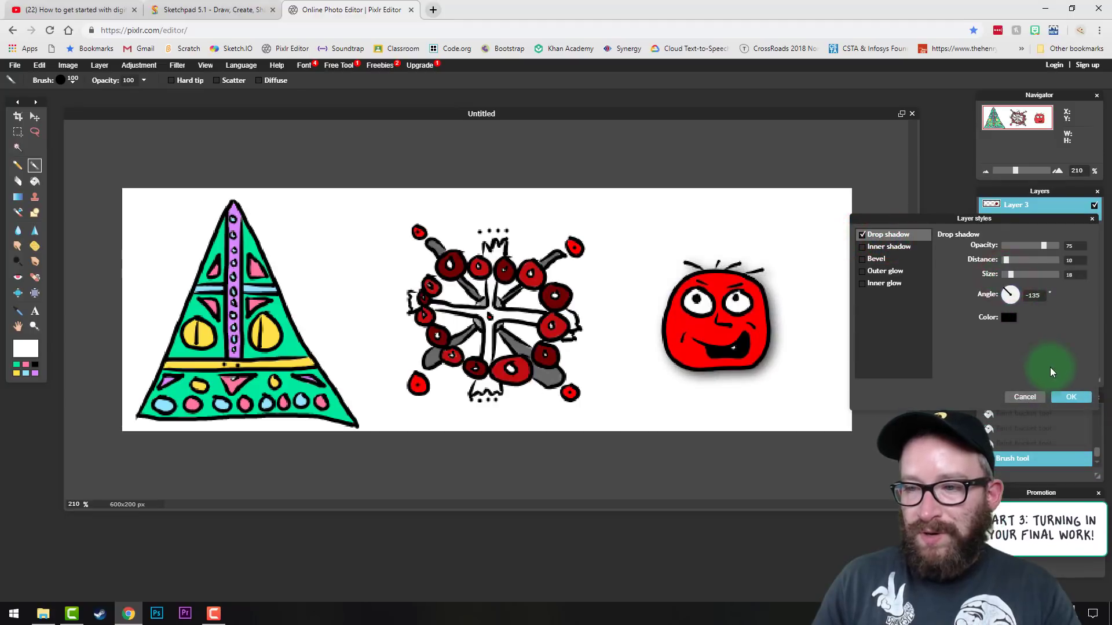
{"action": "left_click", "coordinate": [1070, 396]}
Copy Layer 3's layer style and paste it onto Layer 2 and Layer 1.
{"action": "right_click", "coordinate": [1016, 213]}
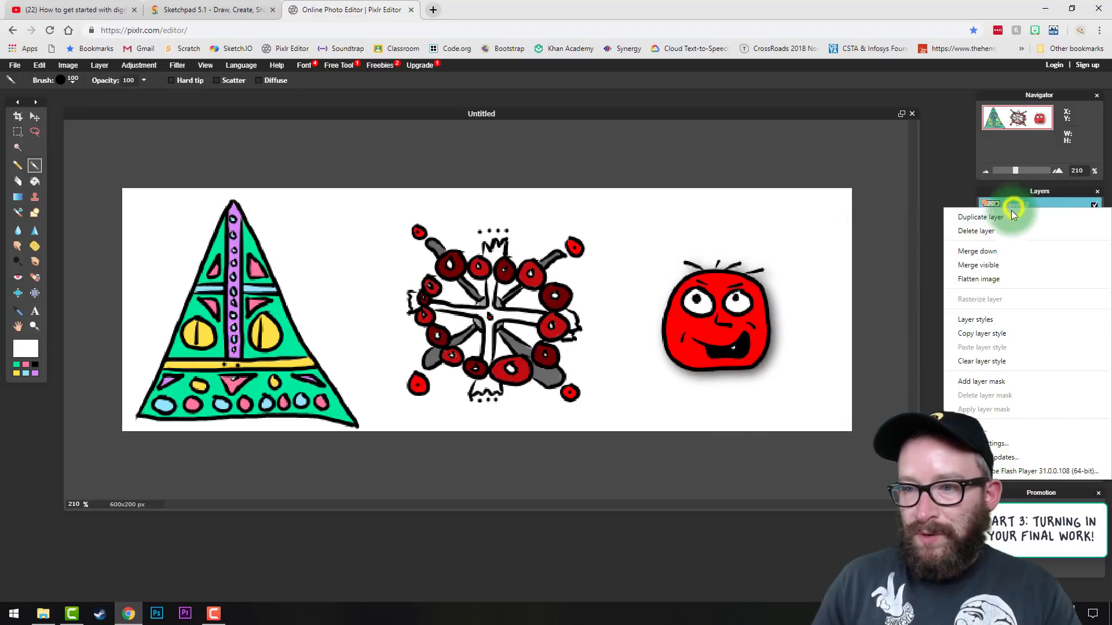
{"action": "left_click", "coordinate": [999, 336]}
{"action": "right_click", "coordinate": [1001, 229]}
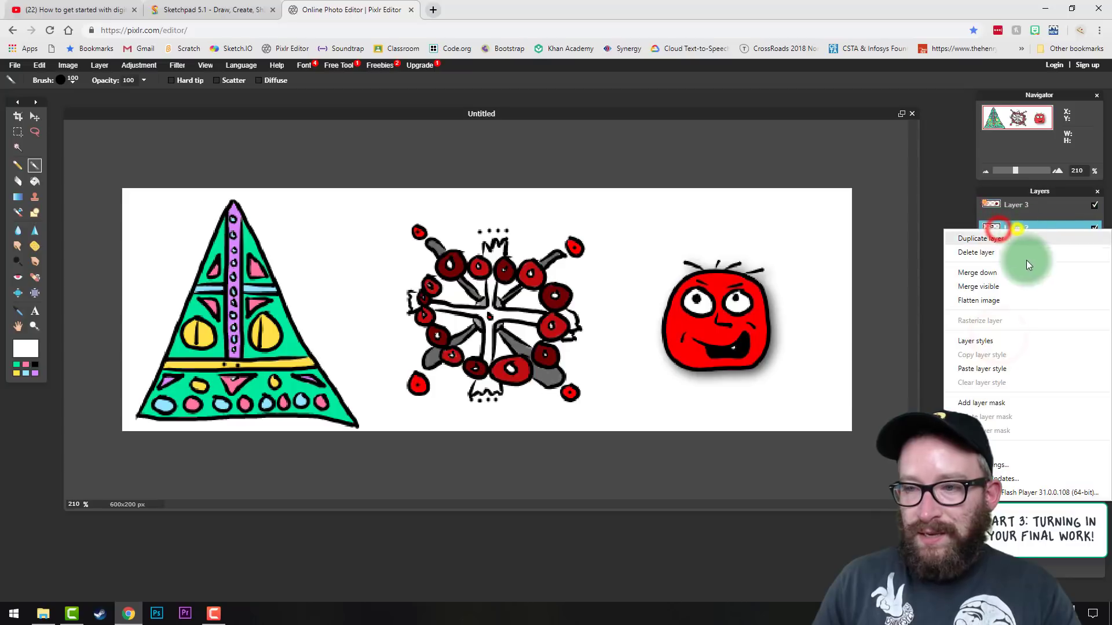
{"action": "left_click", "coordinate": [996, 366]}
{"action": "right_click", "coordinate": [1012, 253]}
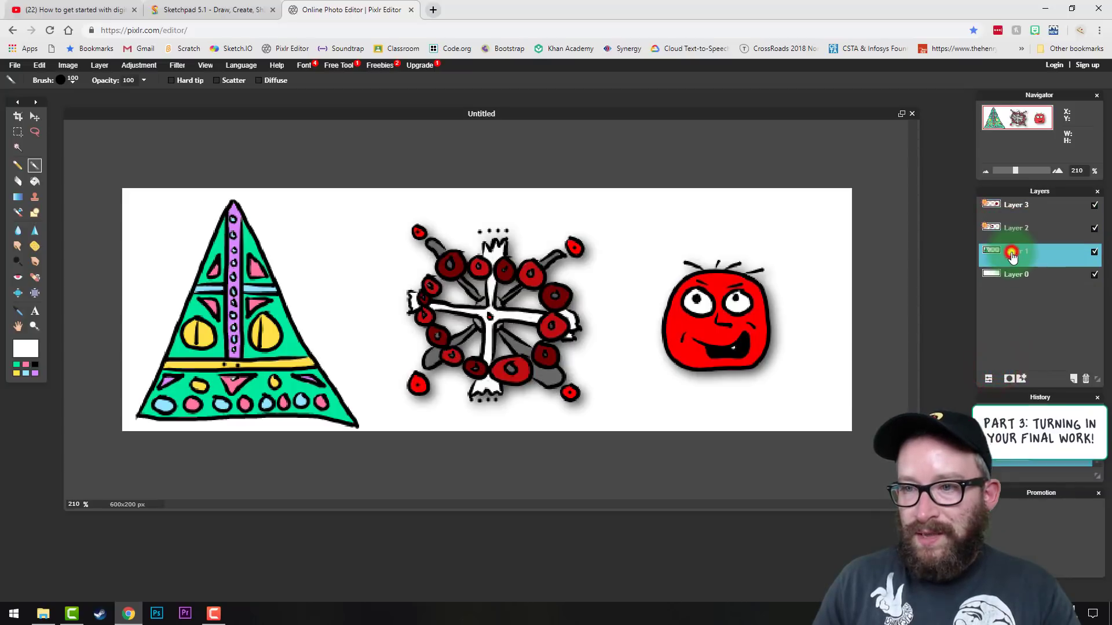
{"action": "left_click", "coordinate": [994, 396]}
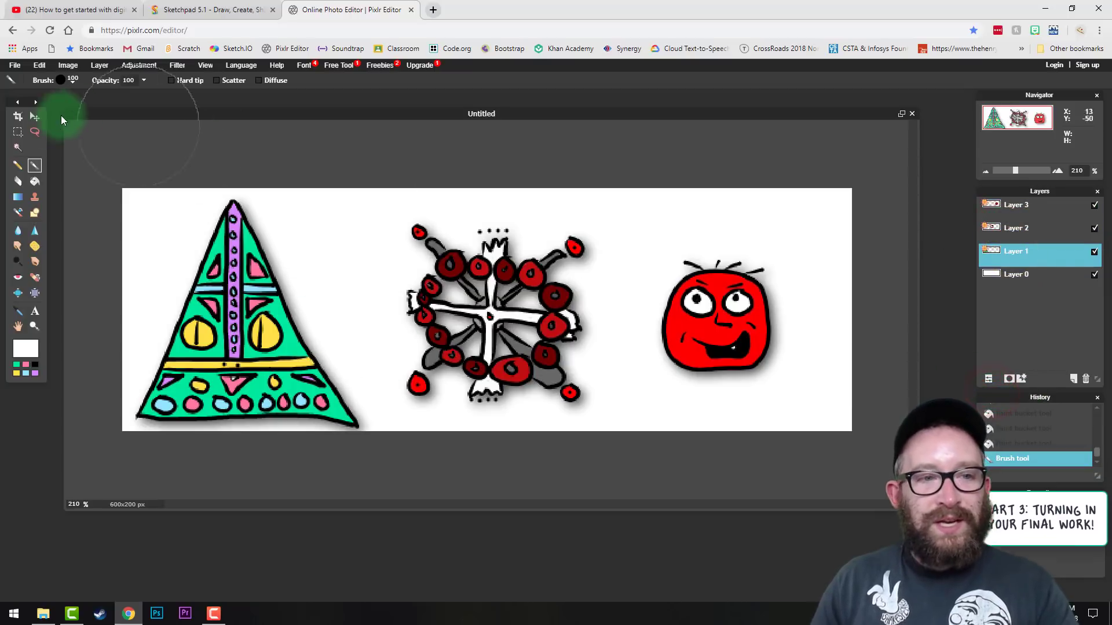
Move the triangle on Layer 1 slightly up and to the right, away from the canvas's lower edge.
{"action": "left_click", "coordinate": [36, 116]}
{"action": "left_click_drag", "start_coordinate": [220, 260], "coordinate": [225, 253]}
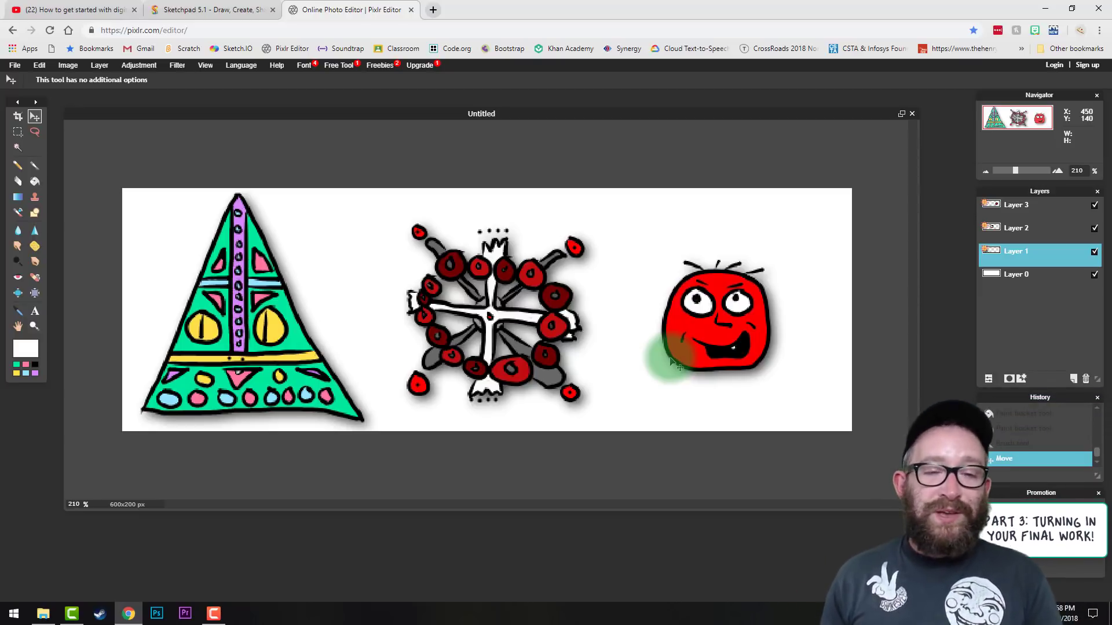
Save the image to the computer as Project 3 FINAL in PNG (Transparent, full quality) format.
{"action": "left_click", "coordinate": [14, 67]}
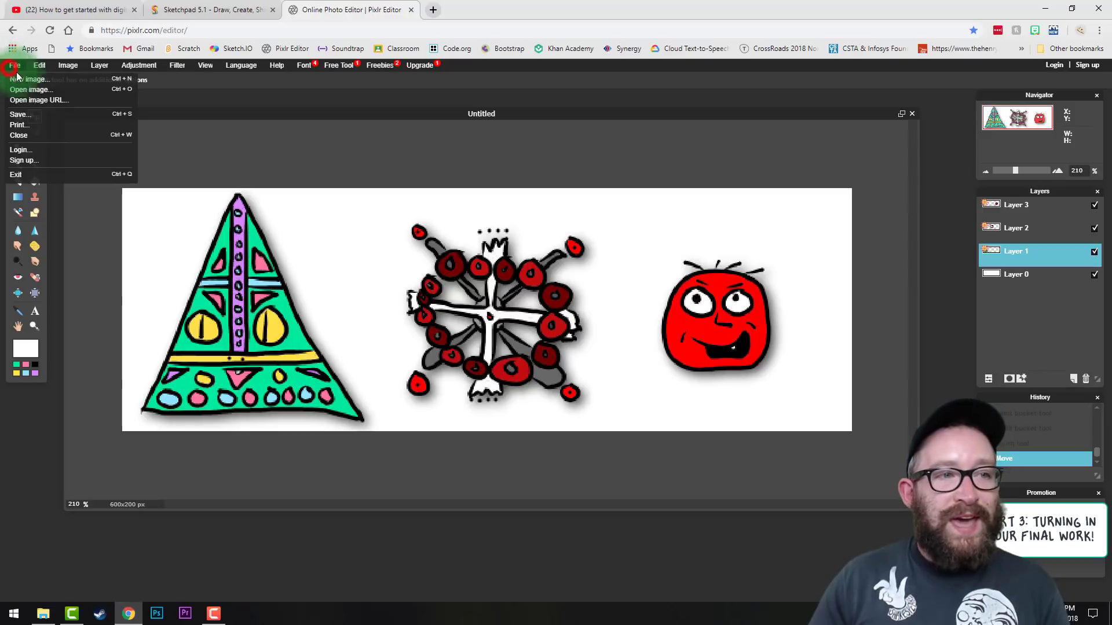
{"action": "left_click", "coordinate": [20, 114]}
{"action": "left_click", "coordinate": [628, 264]}
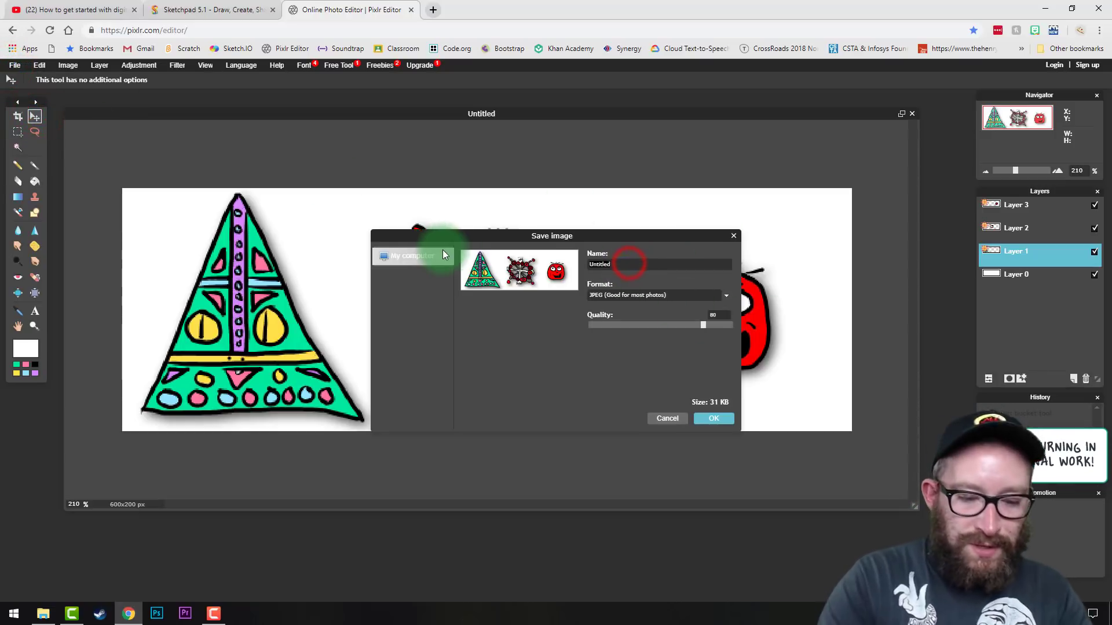
{"action": "type", "text": "Proj"}
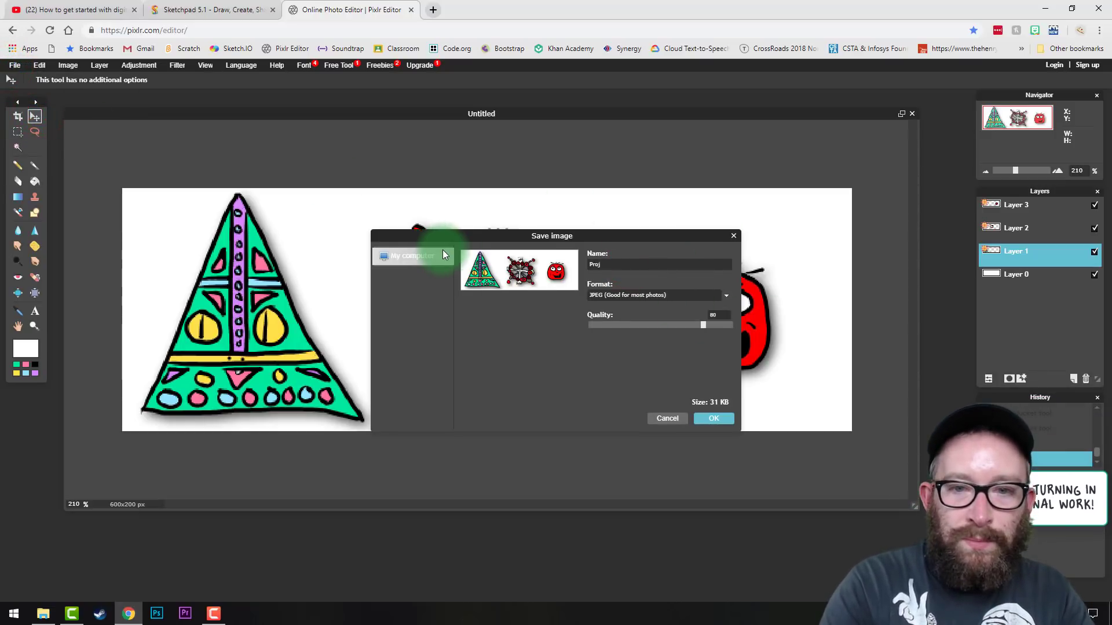
{"action": "type", "text": "ect 3 FINAL"}
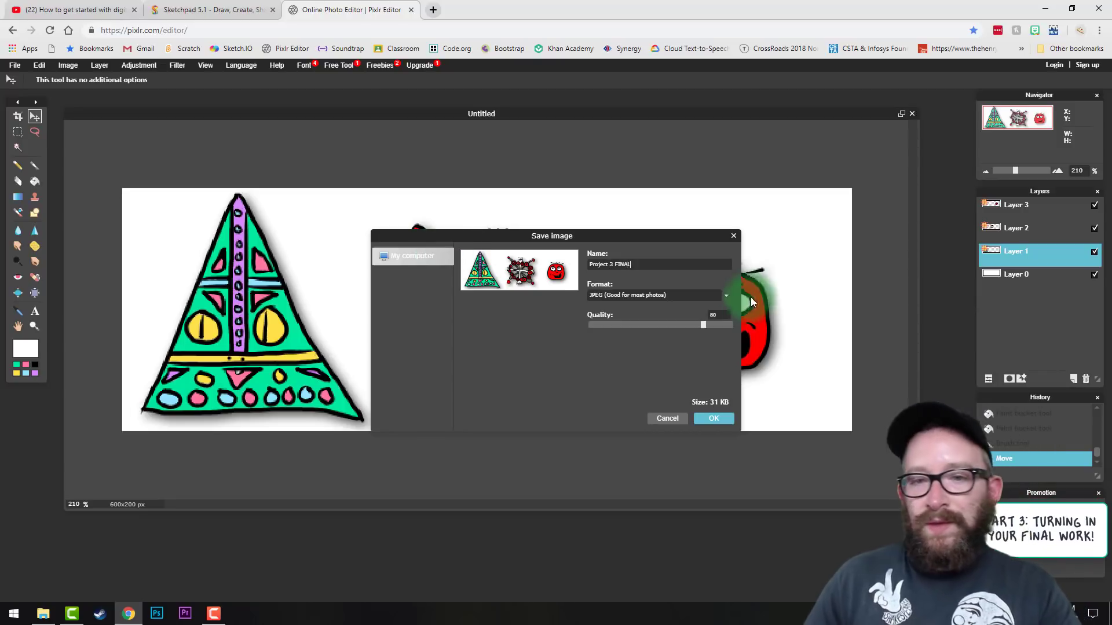
{"action": "left_click", "coordinate": [684, 296]}
{"action": "left_click", "coordinate": [639, 319]}
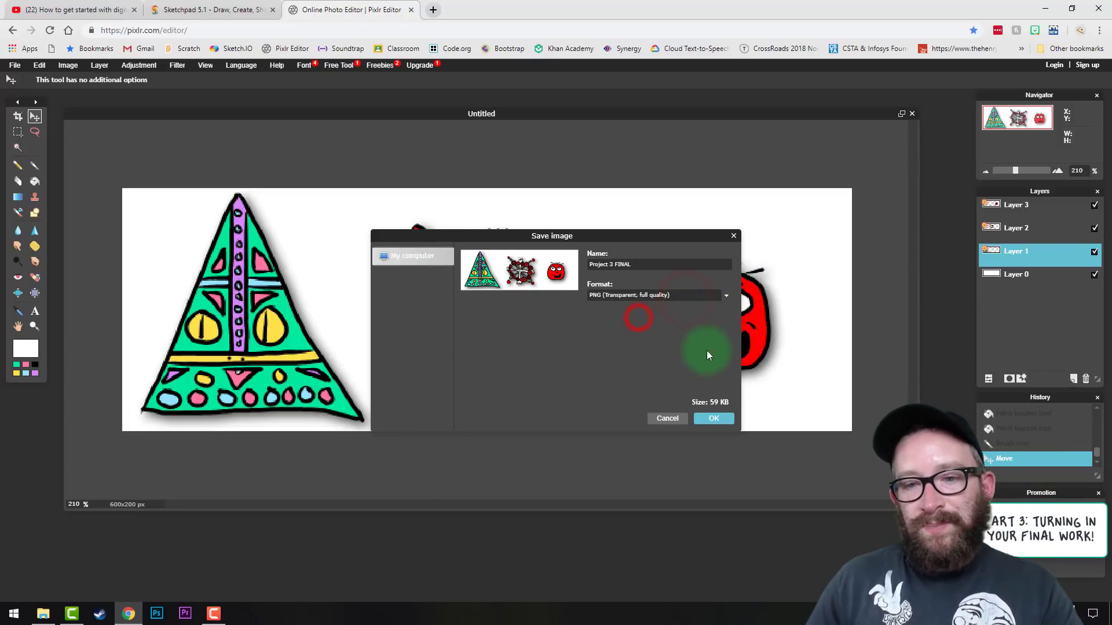
{"action": "left_click", "coordinate": [715, 417]}
{"action": "left_click", "coordinate": [598, 582]}
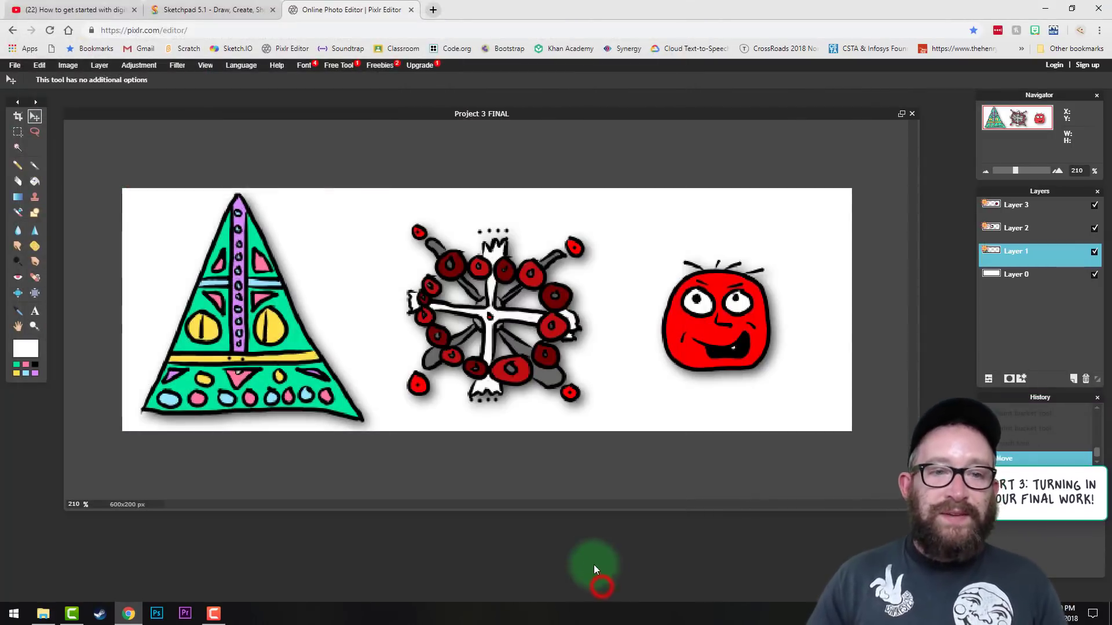